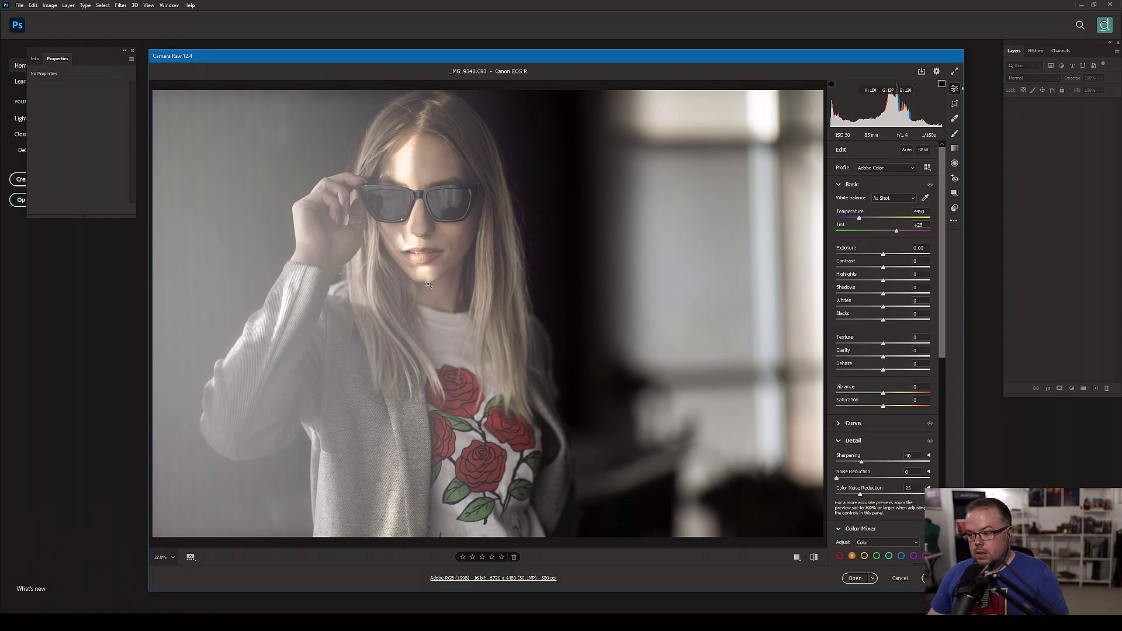
- In the Optics profile settings, enable chromatic aberration removal and lens profile corrections
{"action": "scroll", "coordinate": [891, 362], "scroll_direction": "down", "scroll_amount": 5}
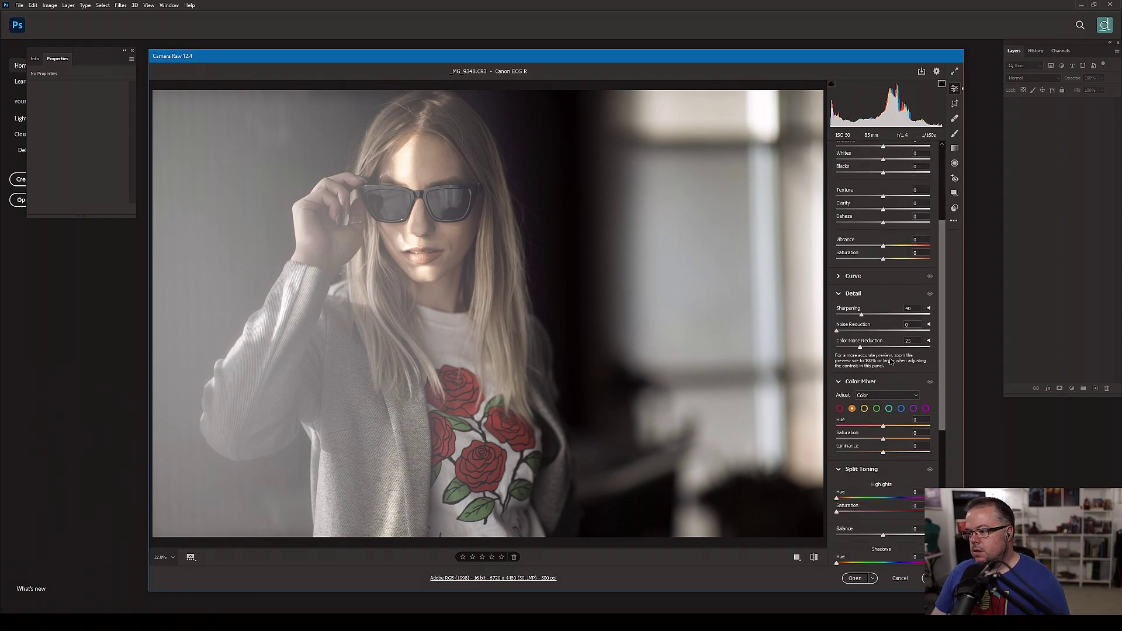
{"action": "scroll", "coordinate": [891, 362], "scroll_direction": "down", "scroll_amount": 7}
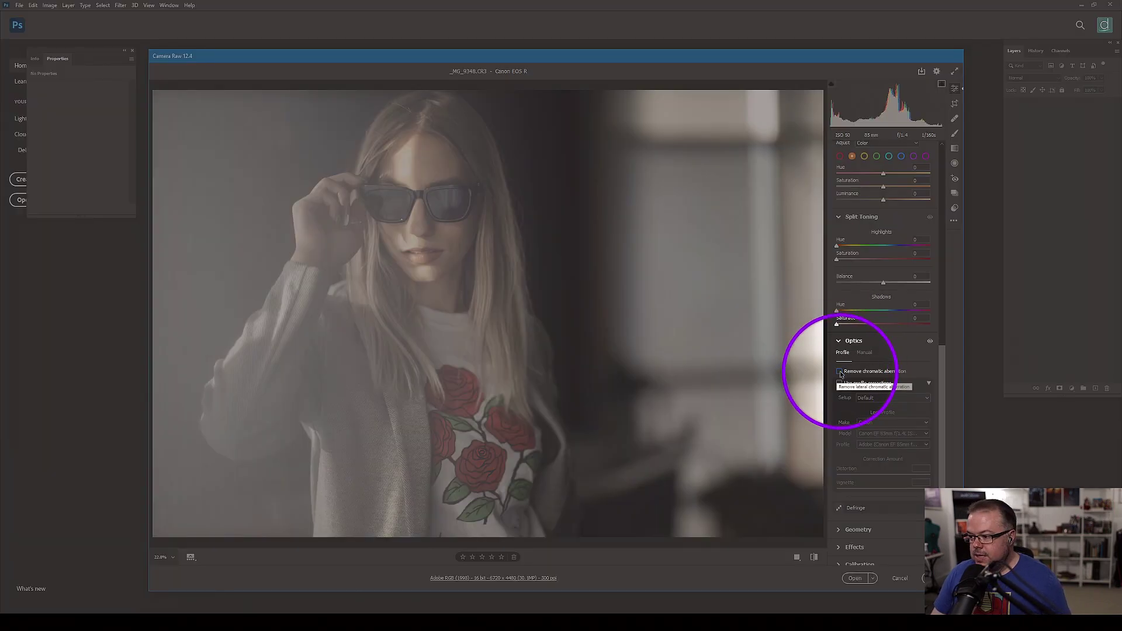
{"action": "left_click", "coordinate": [840, 372]}
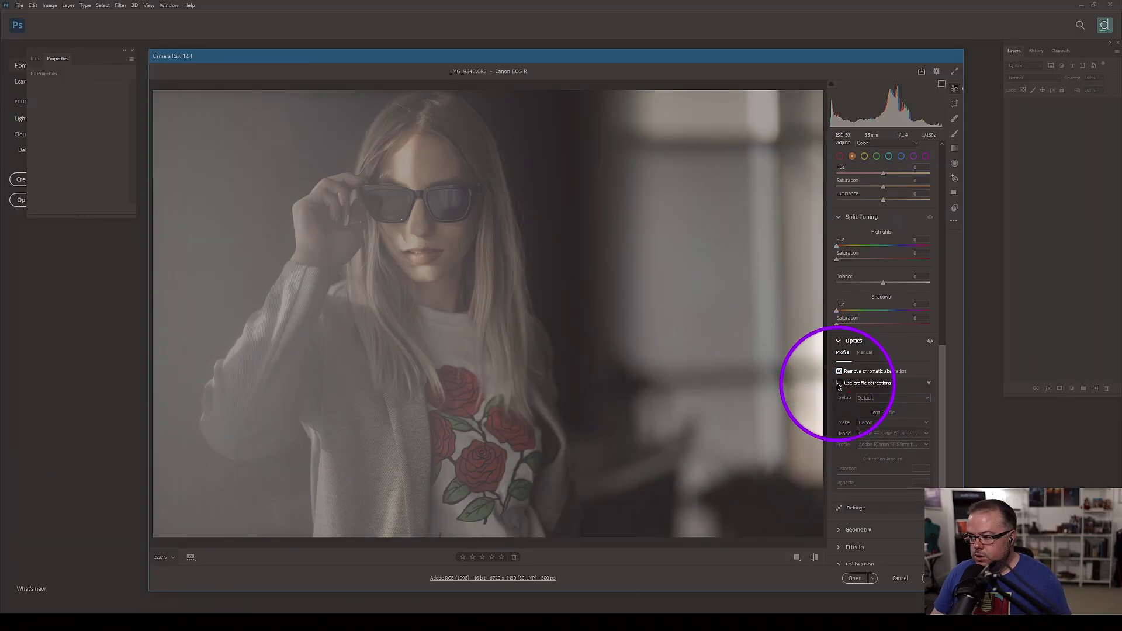
{"action": "left_click", "coordinate": [839, 384]}
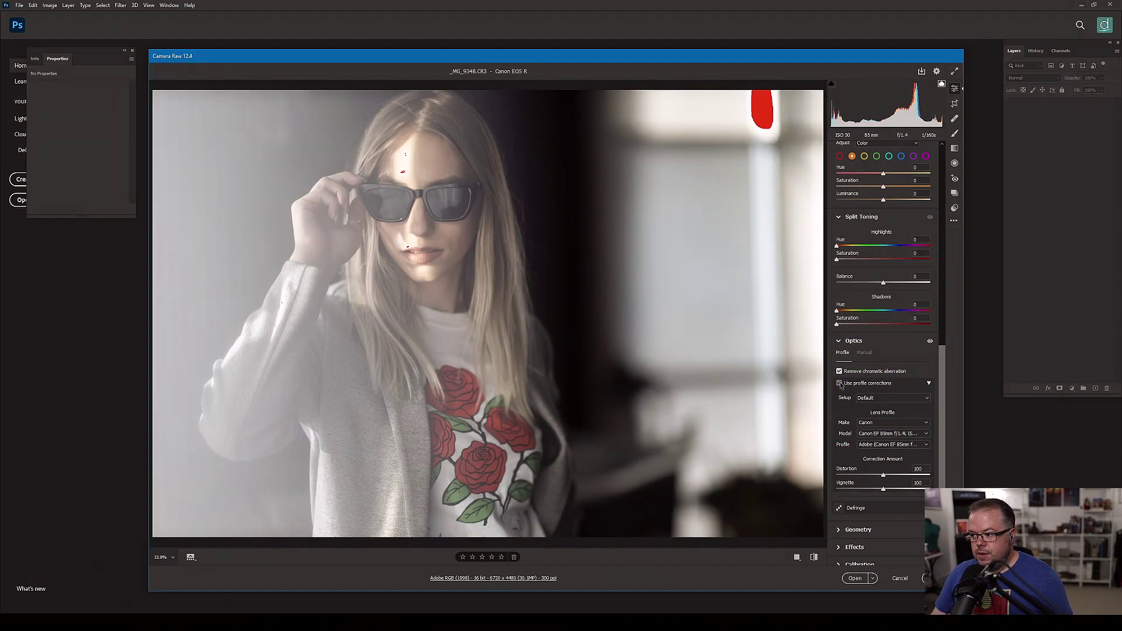
- Compare the photo with and without the lens profile corrections, leaving them enabled
{"action": "left_click", "coordinate": [840, 383]}
{"action": "left_click", "coordinate": [840, 383]}
{"action": "left_click", "coordinate": [840, 384]}
{"action": "left_click", "coordinate": [839, 383]}
{"action": "left_click", "coordinate": [840, 383]}
{"action": "left_click", "coordinate": [839, 384]}
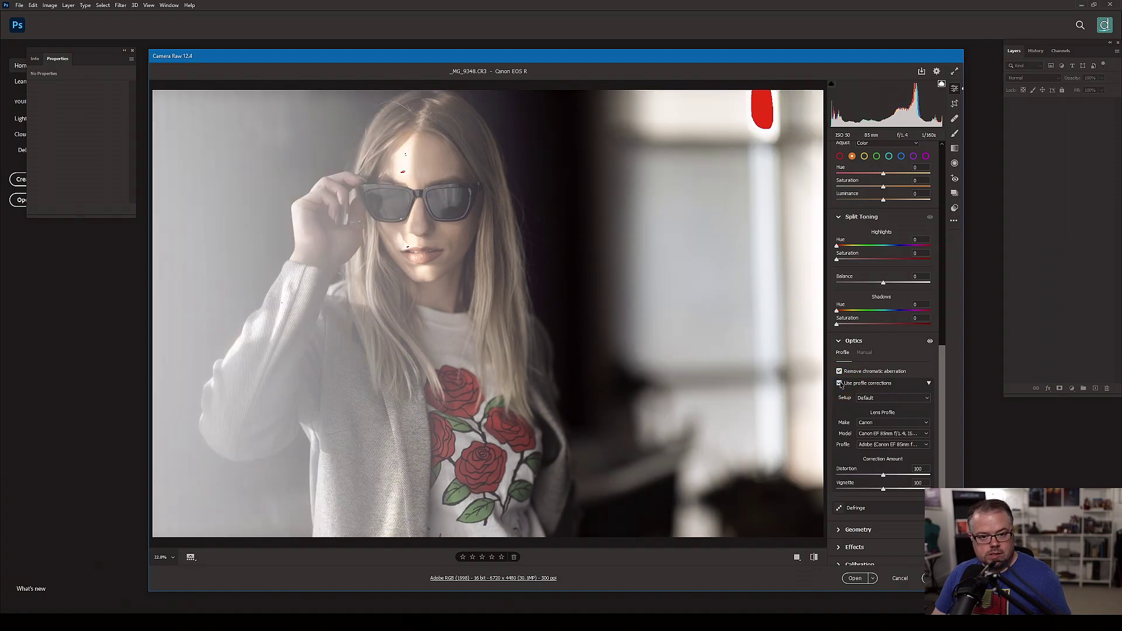
{"action": "left_click", "coordinate": [840, 383]}
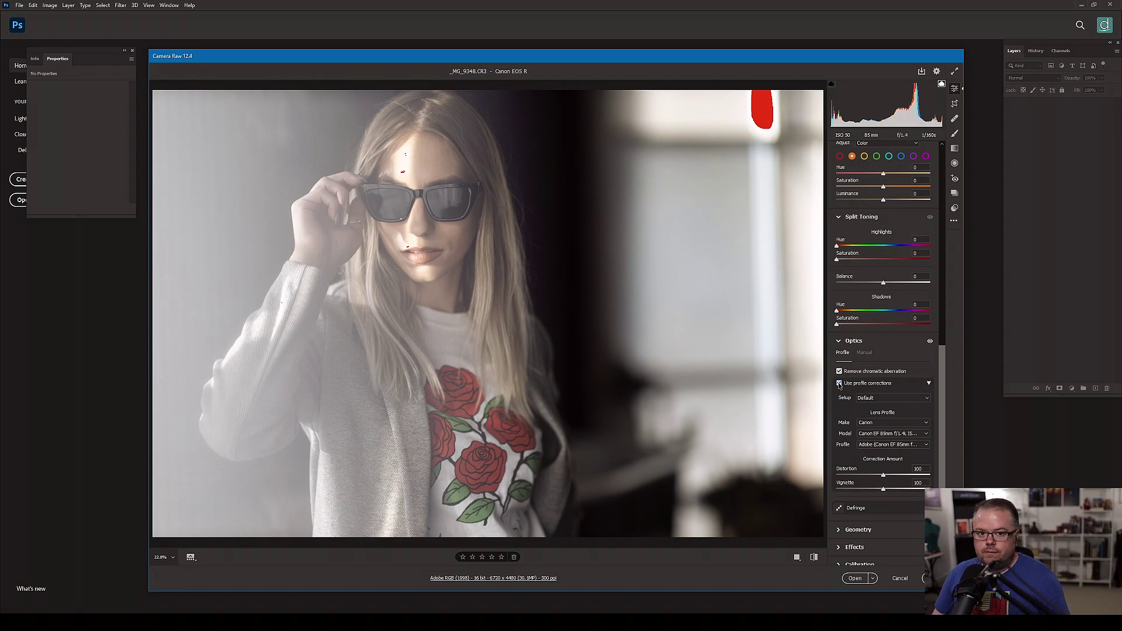
{"action": "left_click", "coordinate": [840, 384]}
{"action": "left_click", "coordinate": [840, 384]}
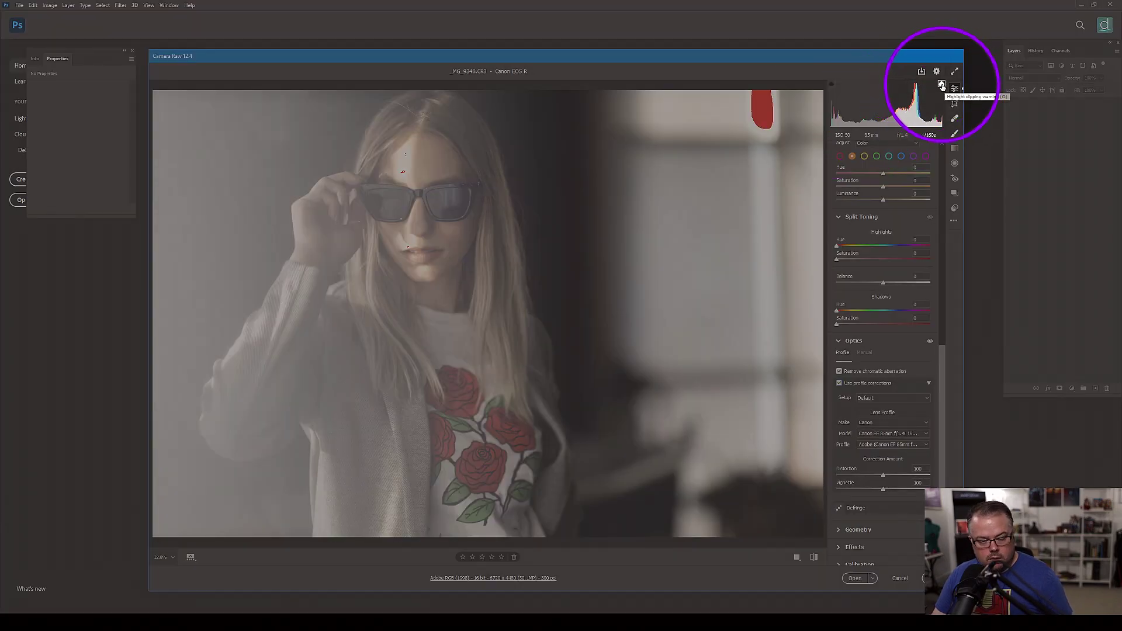
- Recover the clipped tones by setting Highlights to -42, Shadows to +36, Whites to -22 and Blacks to -12
{"action": "left_click", "coordinate": [941, 85]}
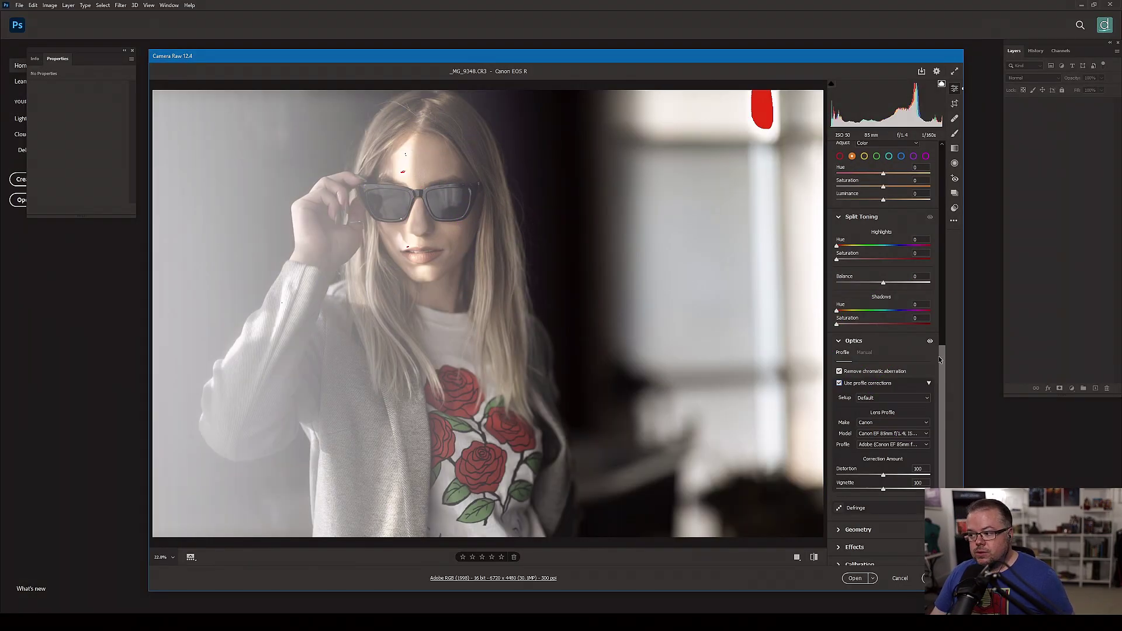
{"action": "left_click_drag", "start_coordinate": [940, 357], "coordinate": [942, 157]}
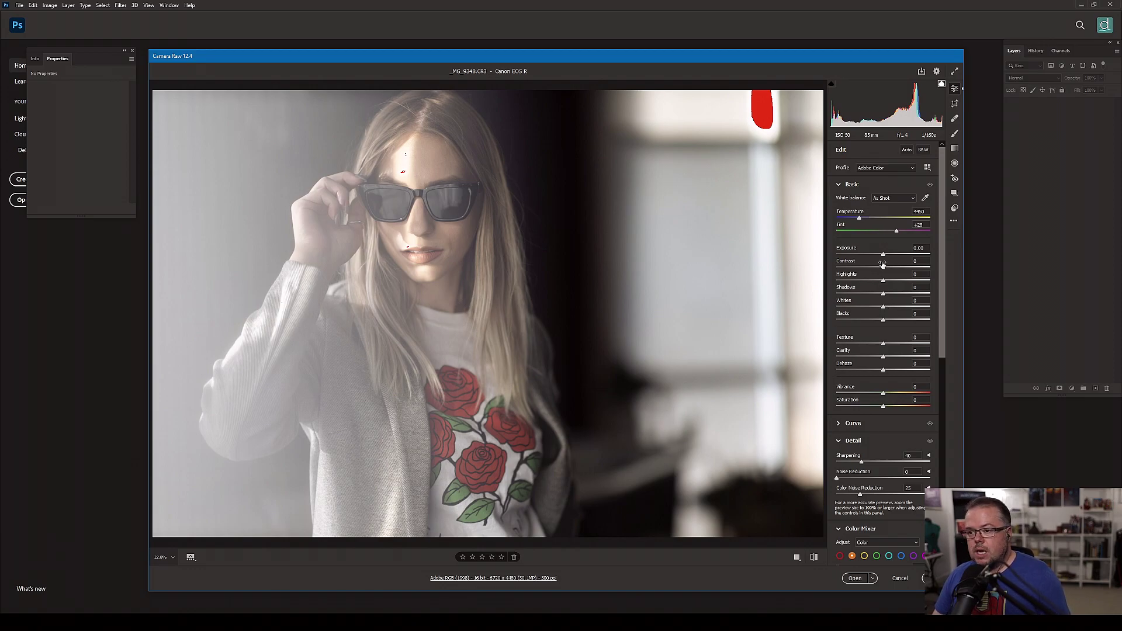
{"action": "left_click_drag", "start_coordinate": [883, 280], "coordinate": [814, 288]}
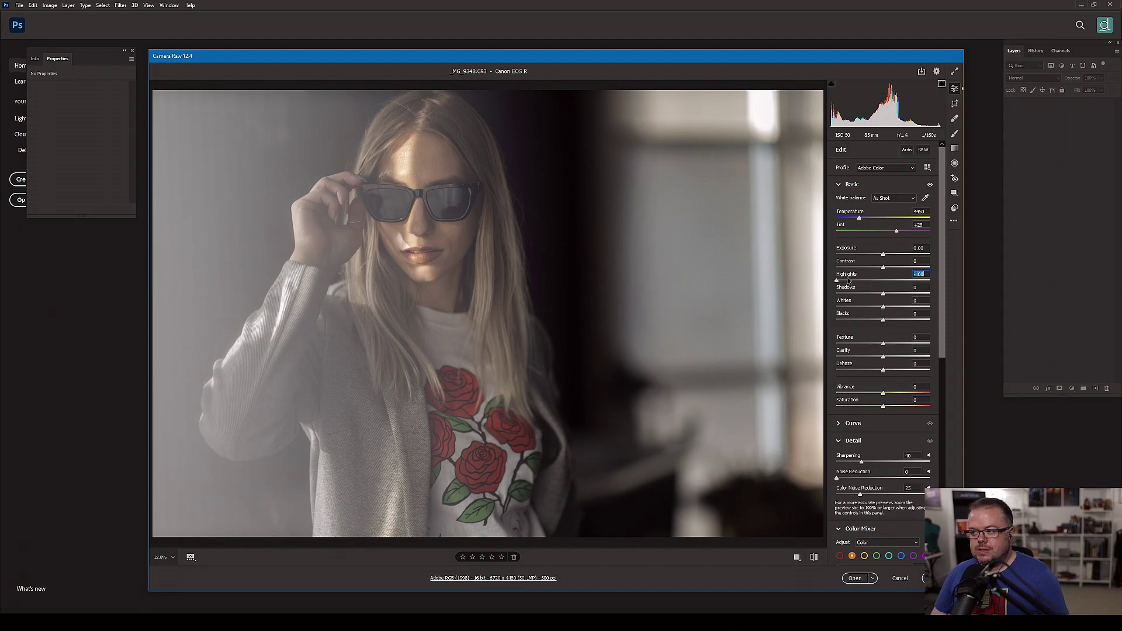
{"action": "left_click_drag", "start_coordinate": [837, 281], "coordinate": [869, 282]}
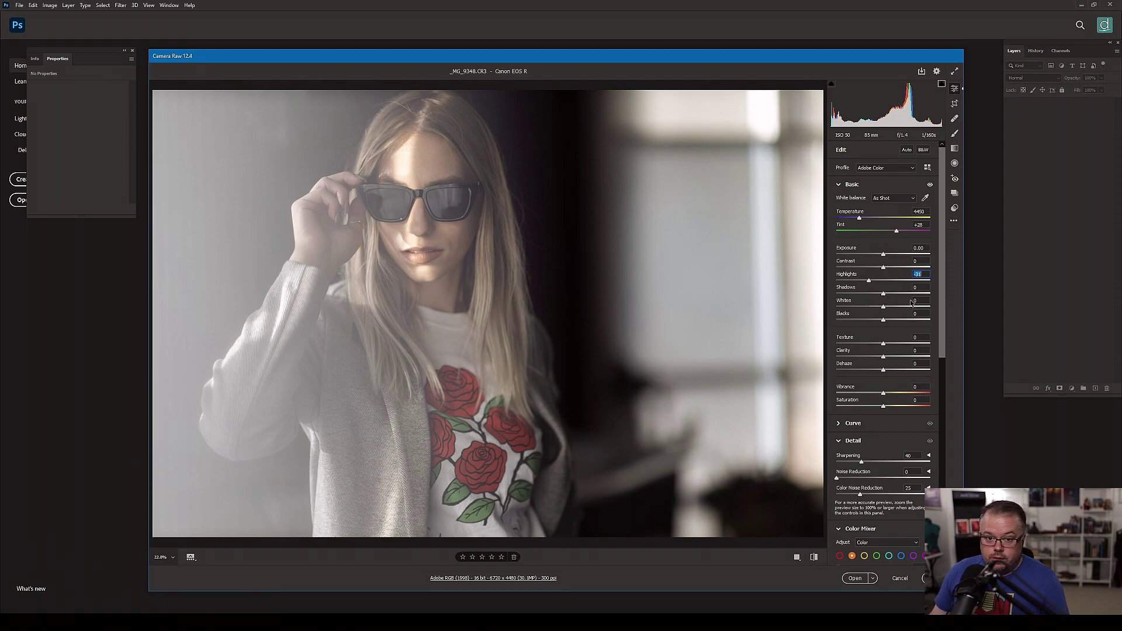
{"action": "left_click_drag", "start_coordinate": [883, 293], "coordinate": [877, 322]}
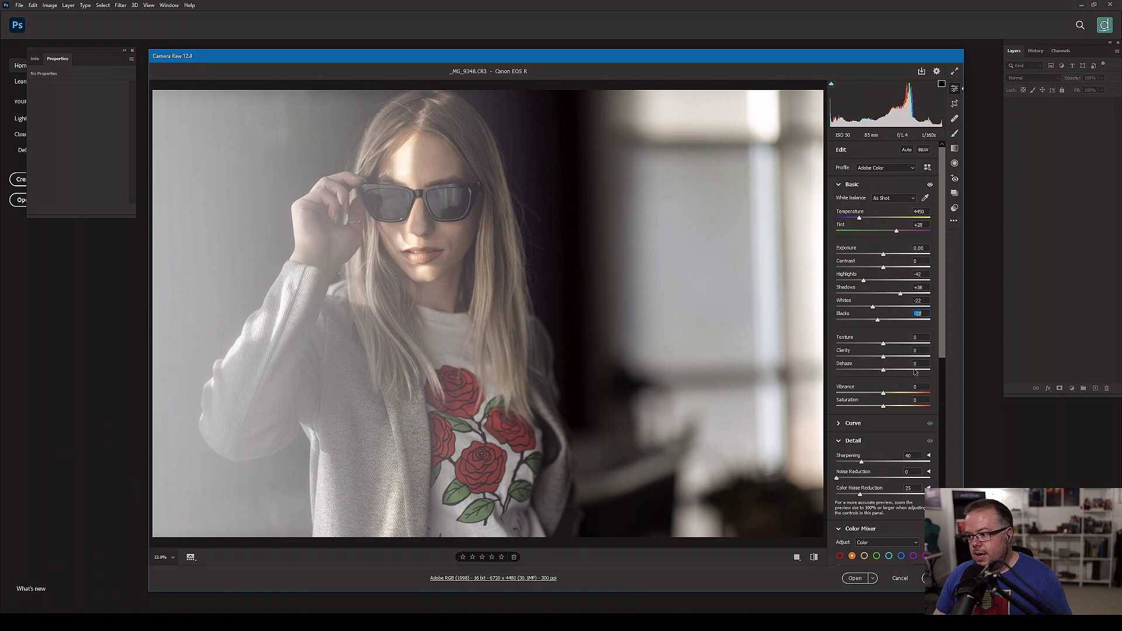
- Set Dehaze and Contrast to +26 each, and raise Vibrance and Saturation to +6
{"action": "left_click_drag", "start_coordinate": [891, 372], "coordinate": [927, 373]}
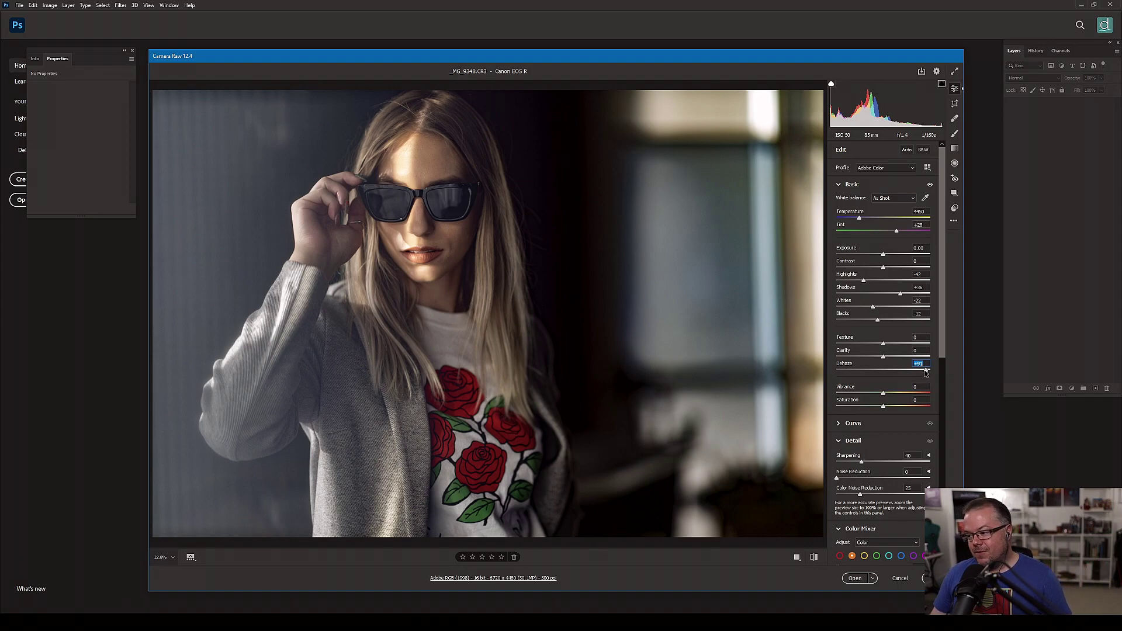
{"action": "left_click_drag", "start_coordinate": [926, 370], "coordinate": [895, 370]}
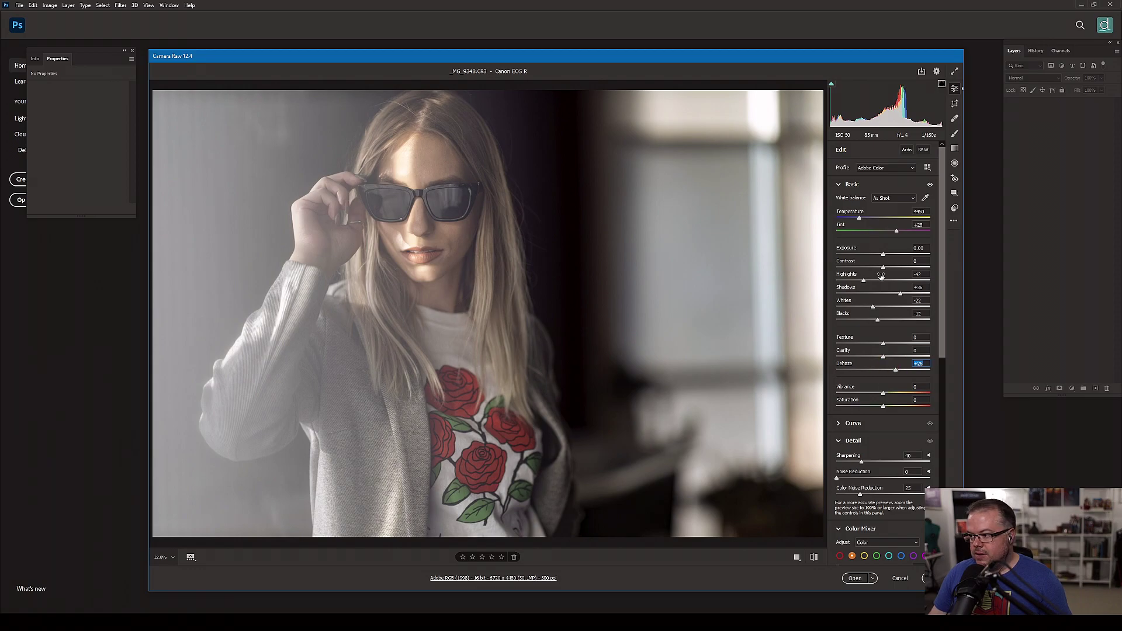
{"action": "left_click_drag", "start_coordinate": [883, 267], "coordinate": [895, 268]}
{"action": "left_click_drag", "start_coordinate": [896, 266], "coordinate": [897, 266]}
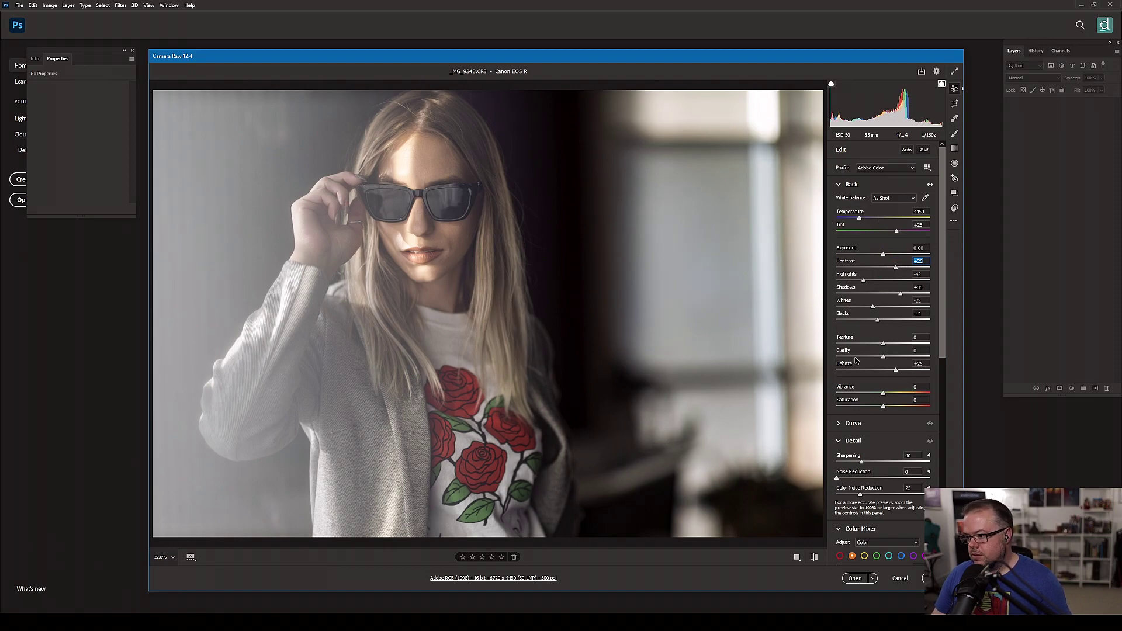
{"action": "left_click_drag", "start_coordinate": [883, 393], "coordinate": [889, 407]}
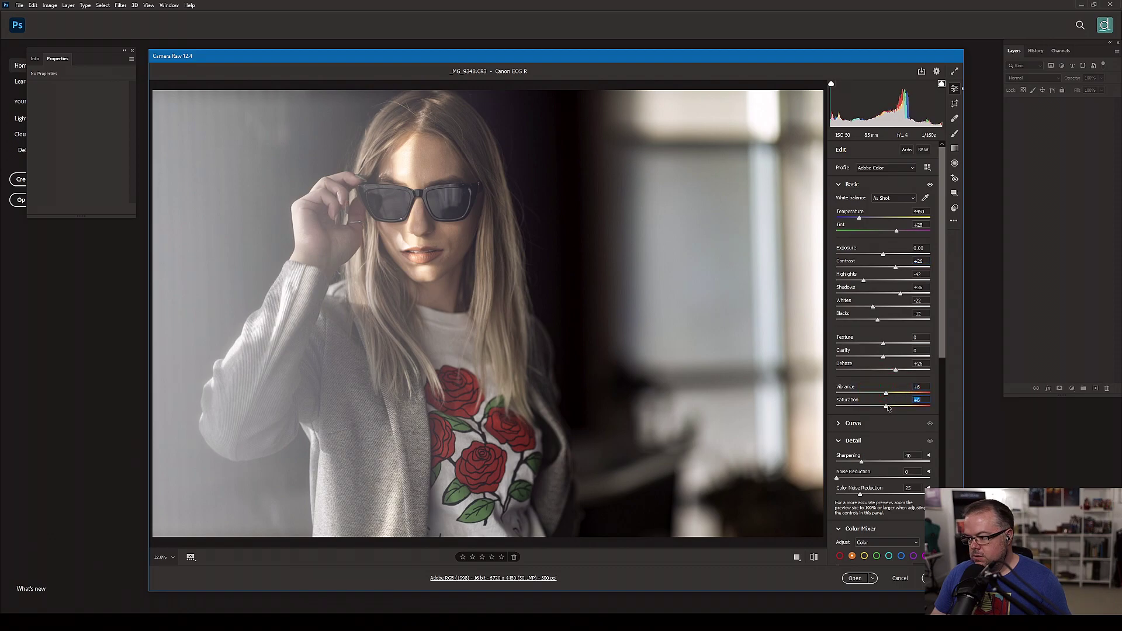
- In the Color Mixer, raise orange Saturation to about +7 and set yellow Hue to -20 and Saturation to +36
{"action": "scroll", "coordinate": [869, 369], "scroll_direction": "down", "scroll_amount": 5}
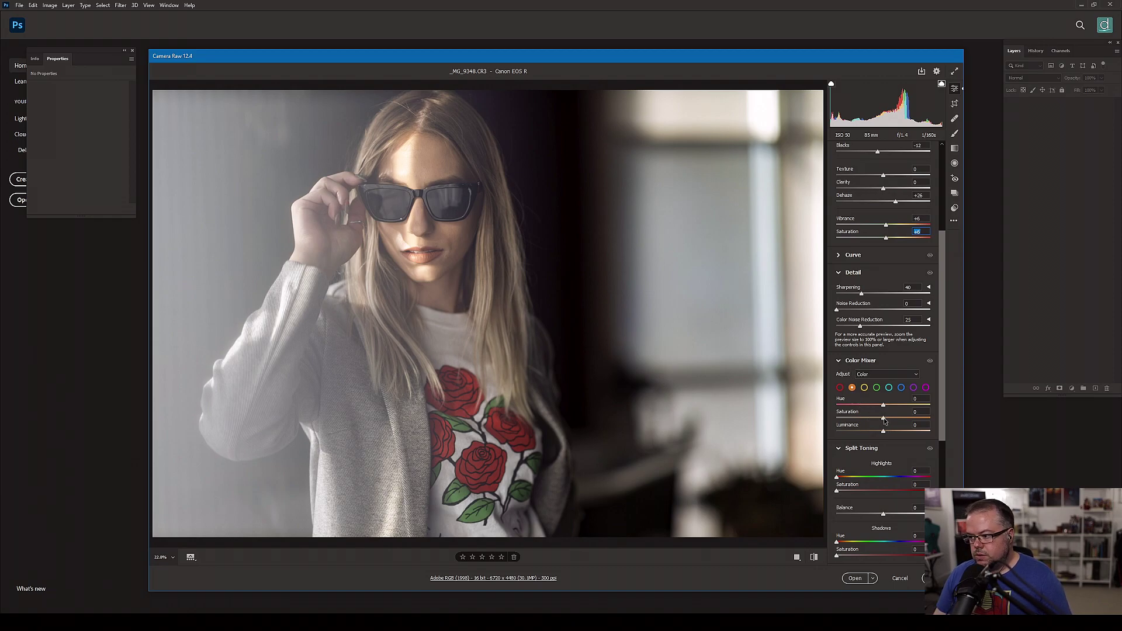
{"action": "left_click_drag", "start_coordinate": [886, 413], "coordinate": [887, 419]}
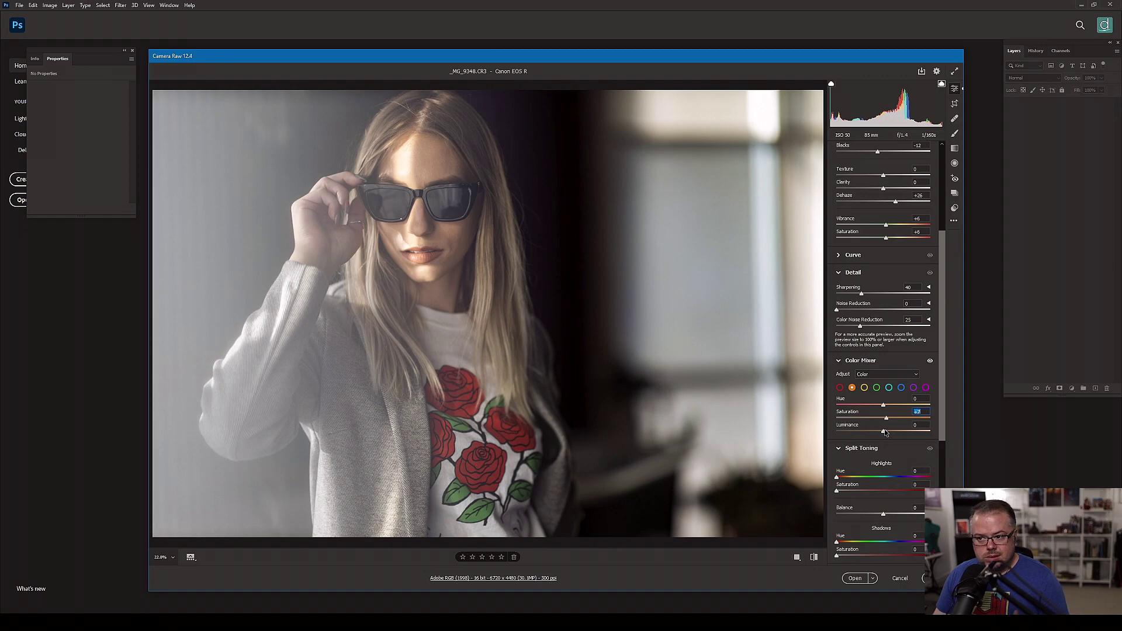
{"action": "left_click", "coordinate": [864, 388]}
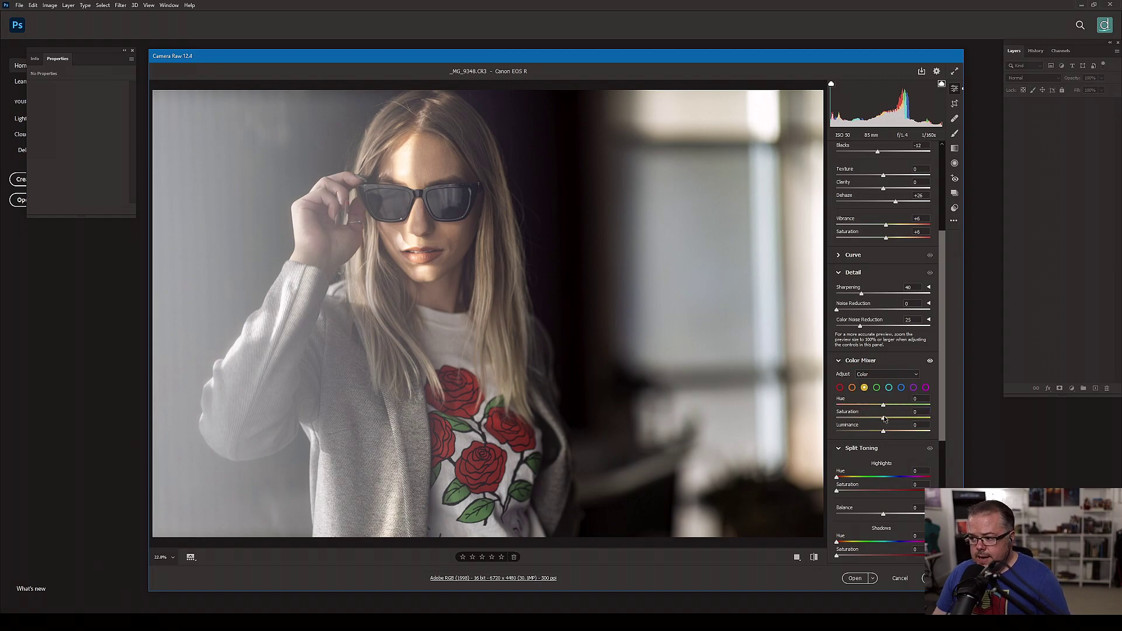
{"action": "mouse_move", "coordinate": [885, 419]}
{"action": "left_mouse_down"}
{"action": "mouse_move", "coordinate": [812, 437]}
{"action": "mouse_move", "coordinate": [885, 432]}
{"action": "mouse_move", "coordinate": [874, 407]}
{"action": "left_mouse_up"}
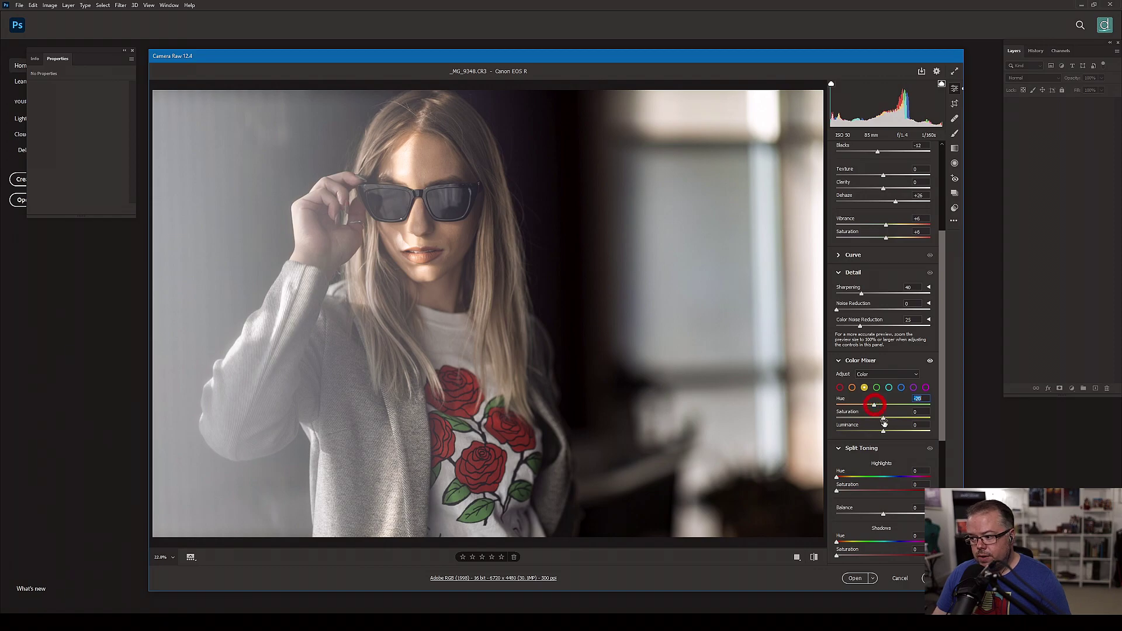
{"action": "mouse_move", "coordinate": [883, 419]}
{"action": "left_mouse_down"}
{"action": "mouse_move", "coordinate": [919, 416]}
{"action": "mouse_move", "coordinate": [901, 423]}
{"action": "left_mouse_up"}
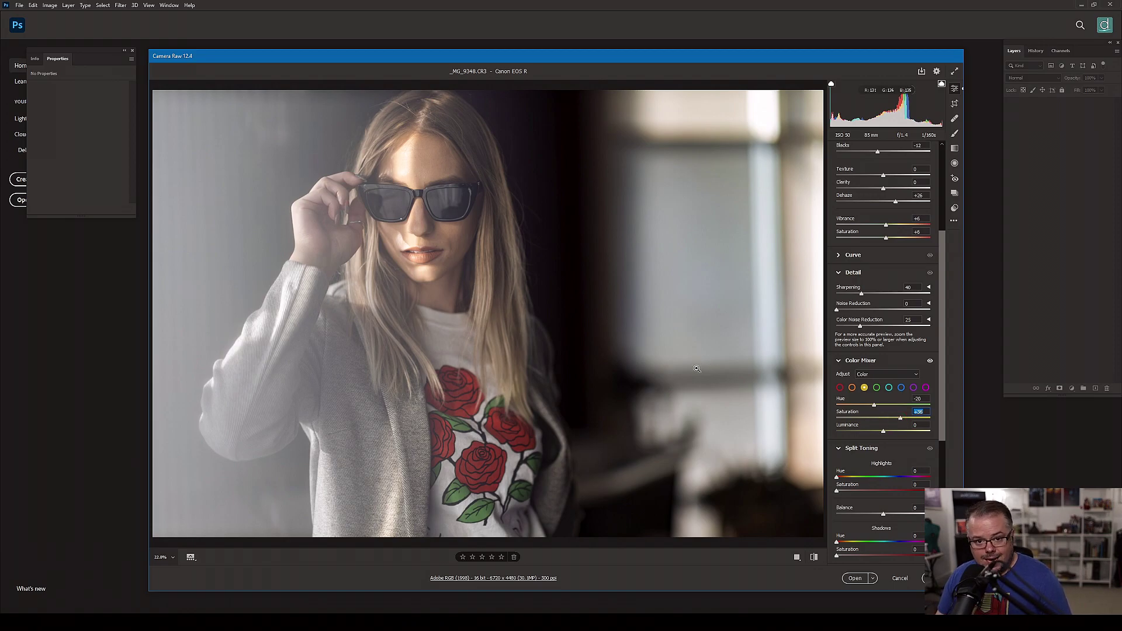
{"action": "scroll", "coordinate": [888, 404], "scroll_direction": "down", "scroll_amount": 5}
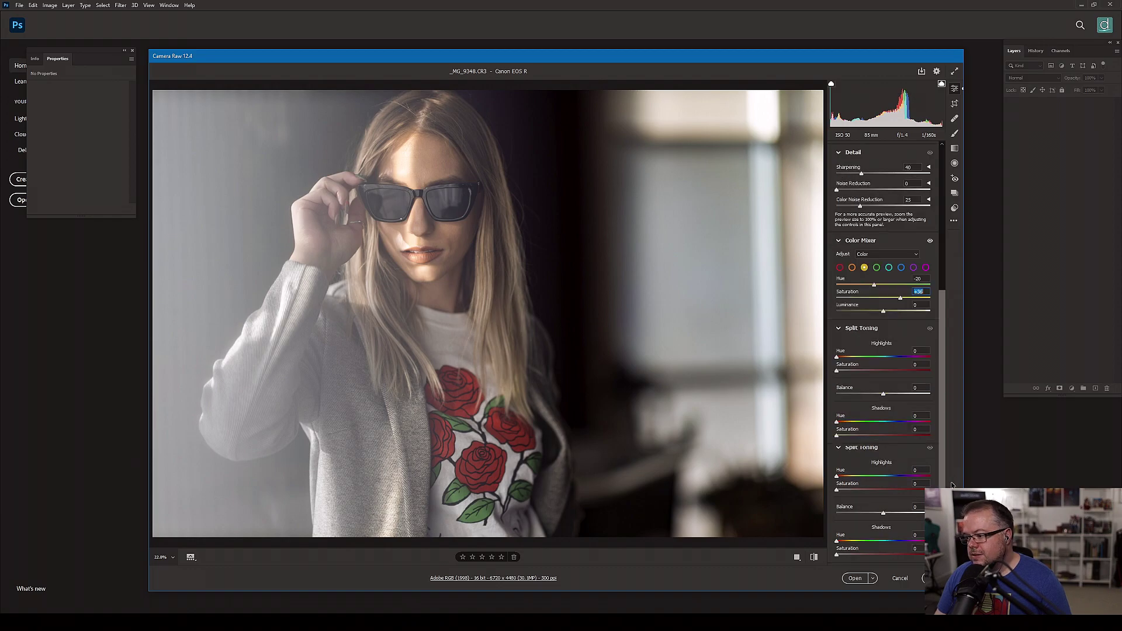
- Open the raw photo as a smart object and duplicate its layer with New Smart Object via Copy
{"action": "scroll", "coordinate": [888, 350], "scroll_direction": "up", "scroll_amount": 8}
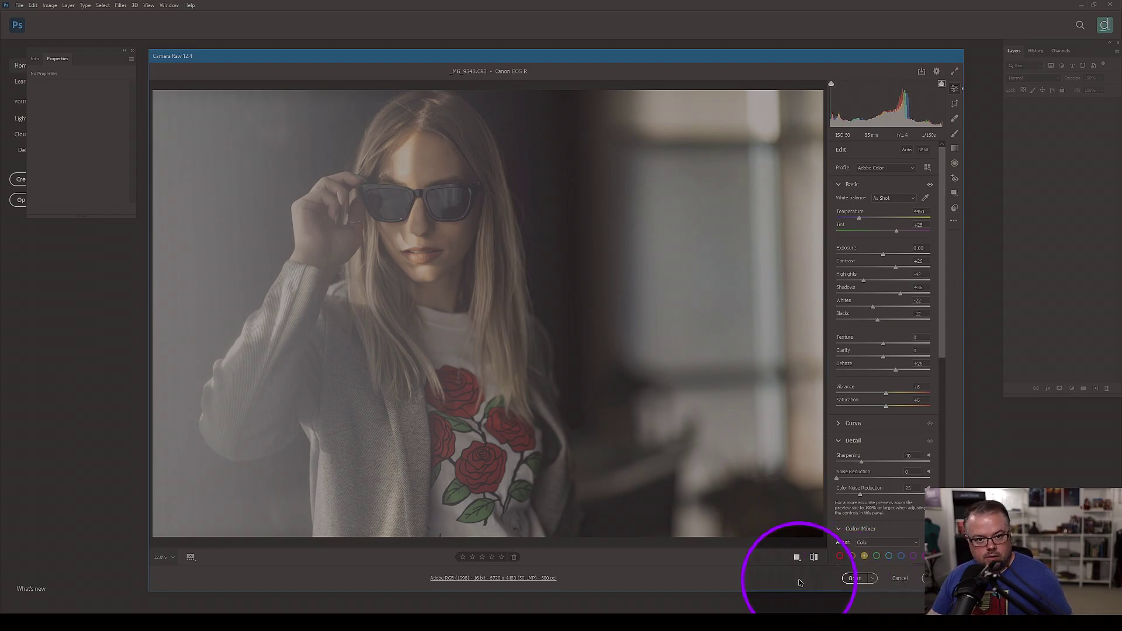
{"action": "key", "text": "shift"}
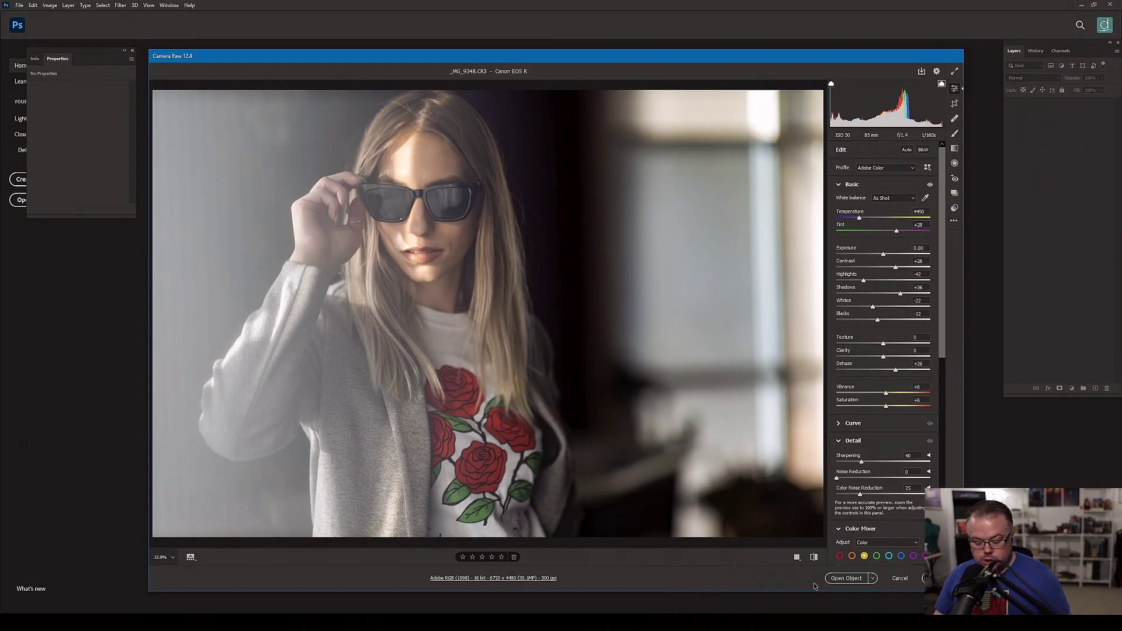
{"action": "left_click", "coordinate": [843, 579], "text": "shift"}
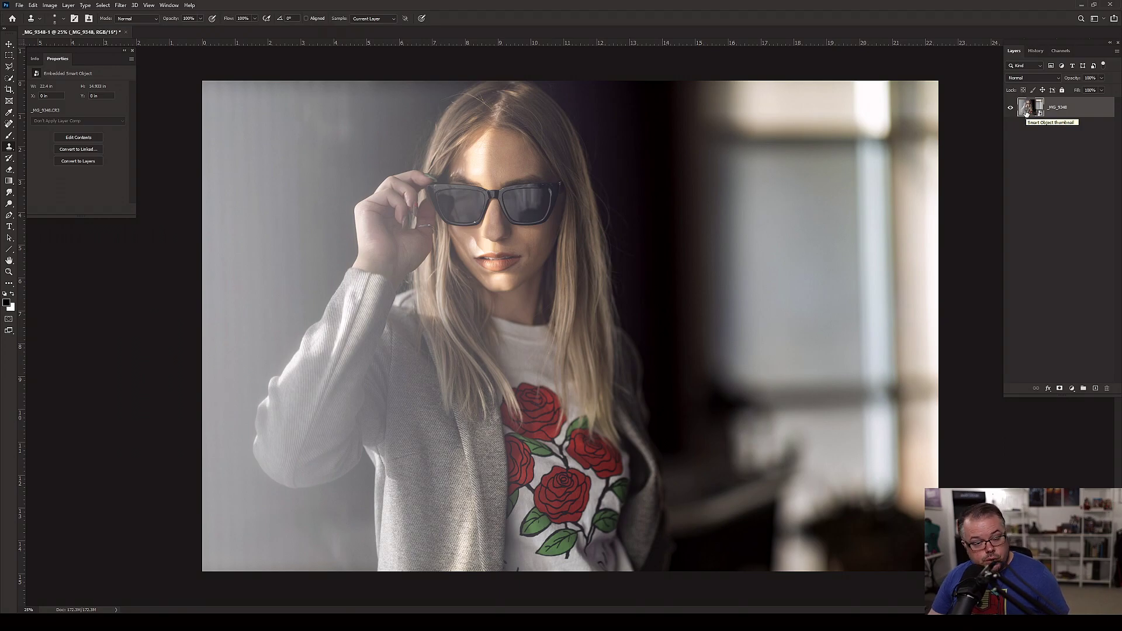
{"action": "right_click", "coordinate": [1081, 106]}
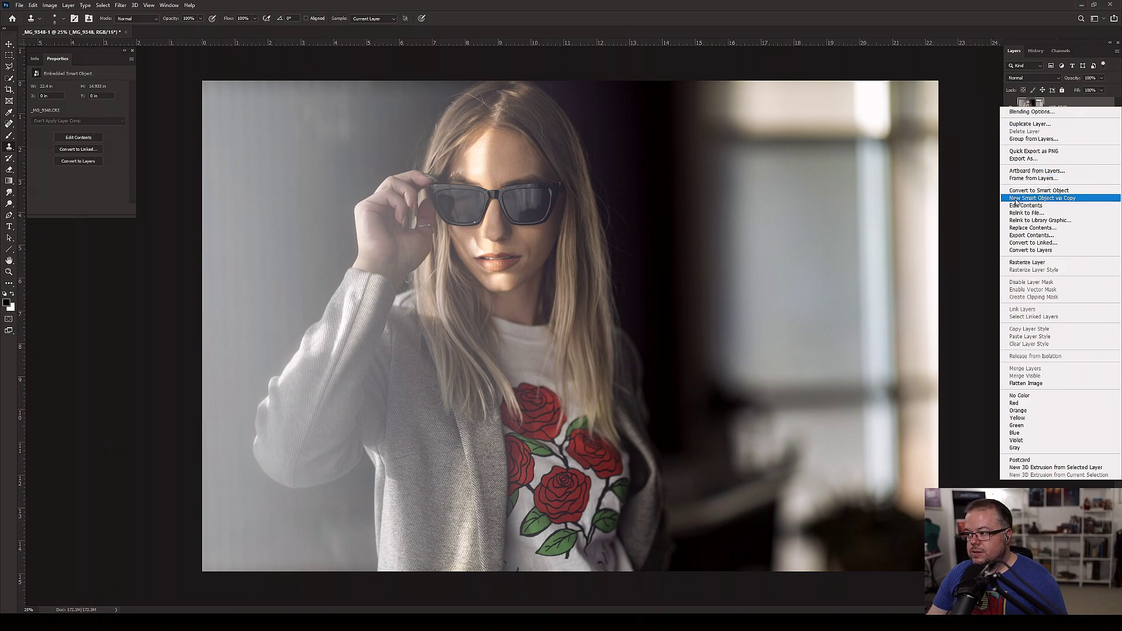
{"action": "left_click", "coordinate": [1053, 198]}
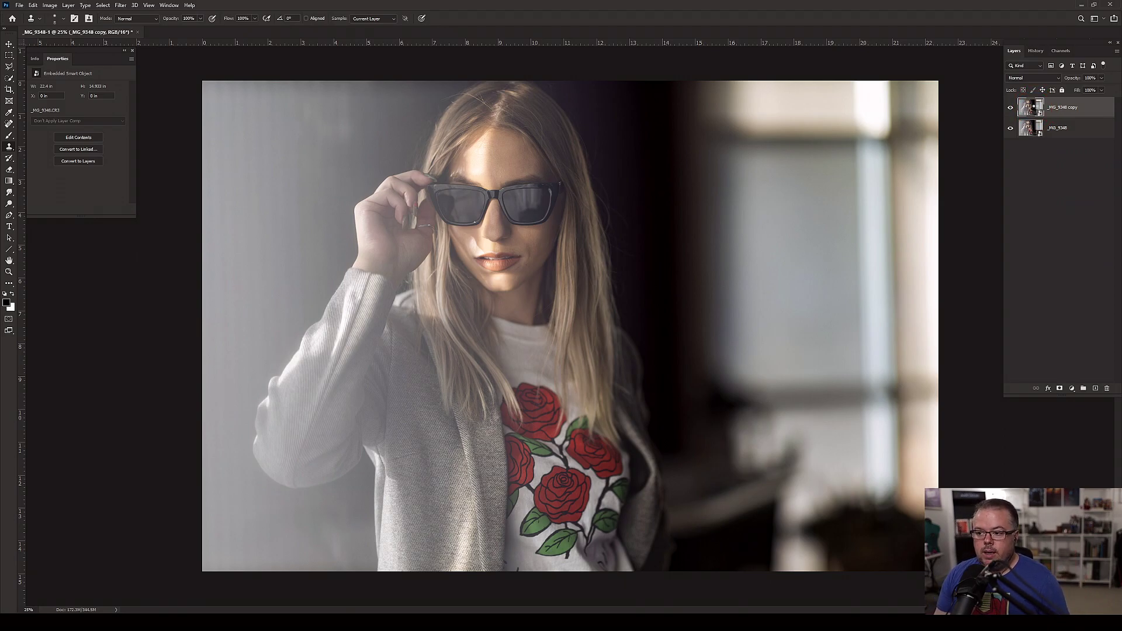
- Reopen the copied smart object's raw settings and set Highlights to -81 and Dehaze to +64
{"action": "double_click", "coordinate": [1038, 111]}
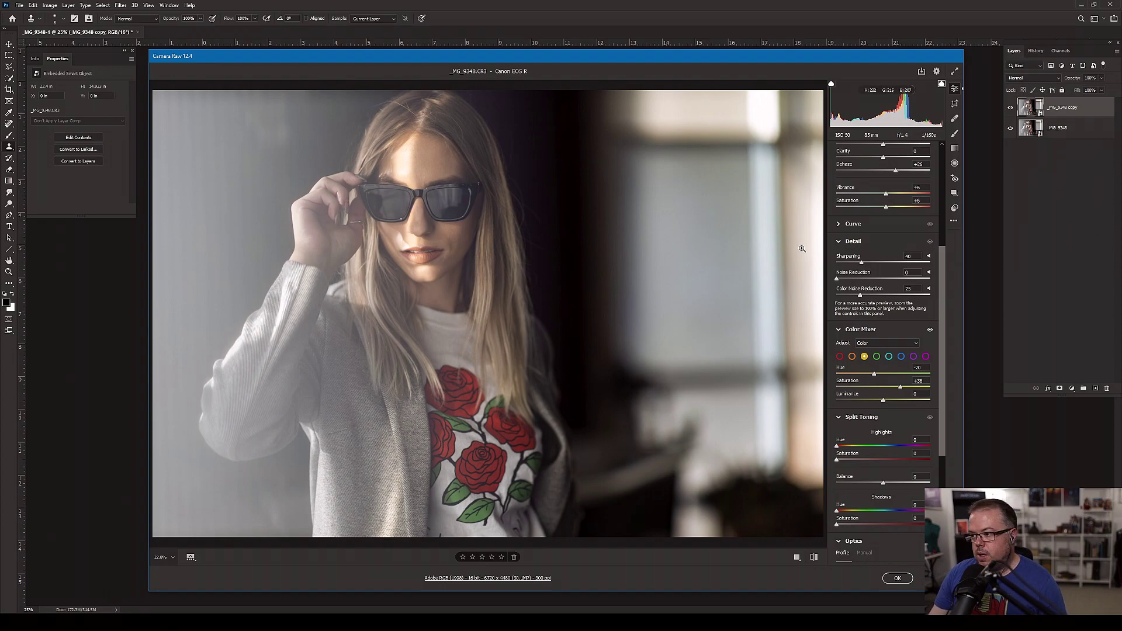
{"action": "left_click_drag", "start_coordinate": [942, 316], "coordinate": [941, 157]}
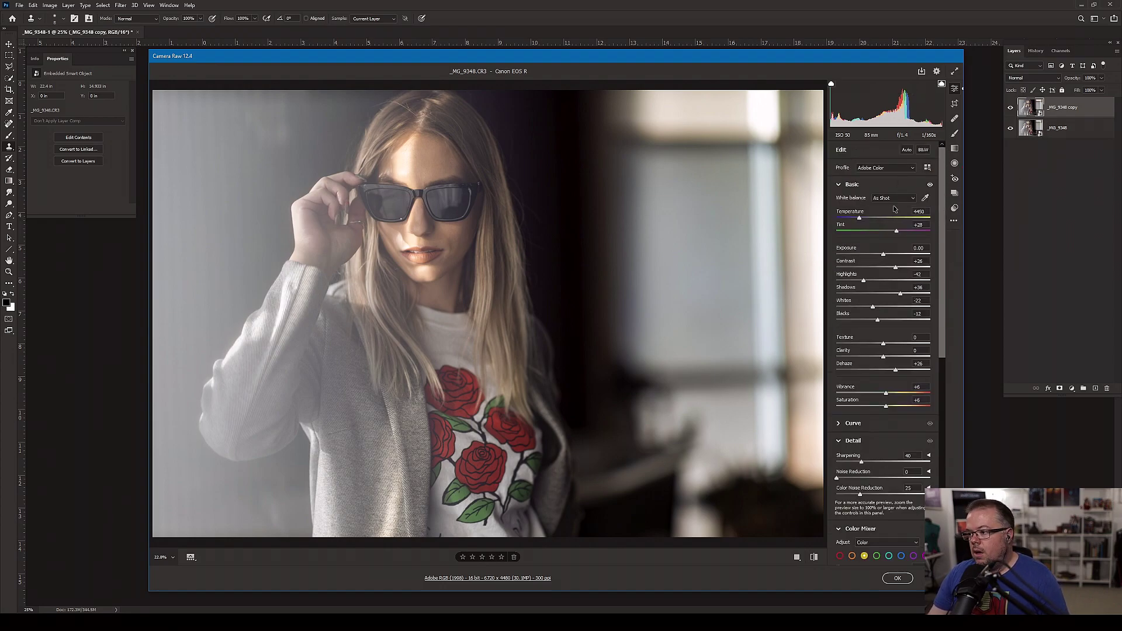
{"action": "left_click_drag", "start_coordinate": [863, 282], "coordinate": [845, 281]}
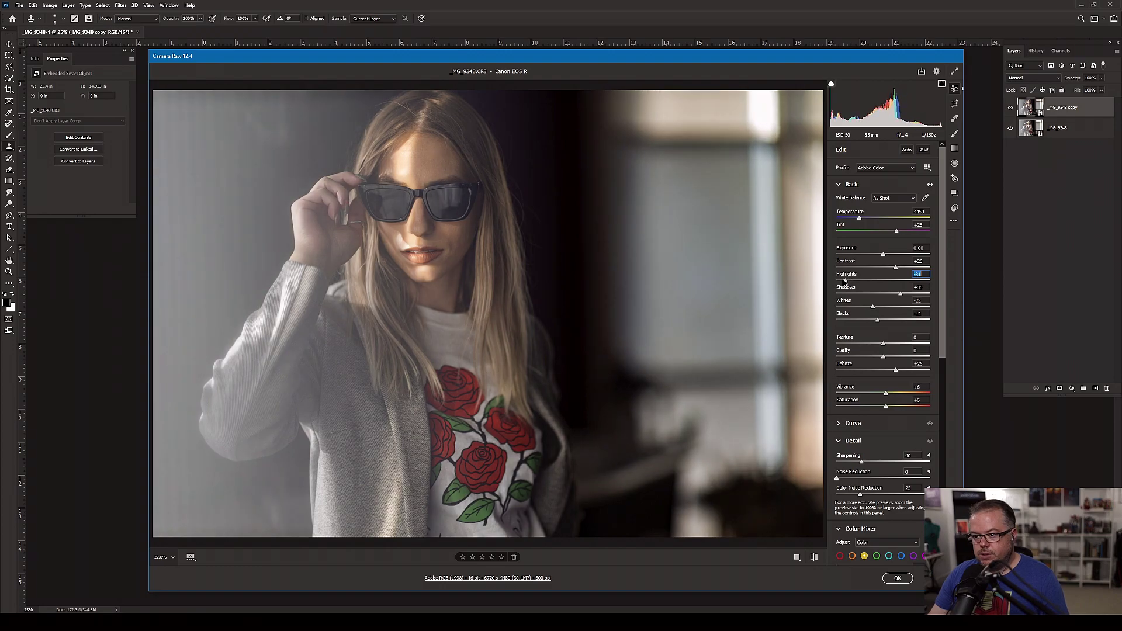
{"action": "left_click_drag", "start_coordinate": [896, 370], "coordinate": [913, 370]}
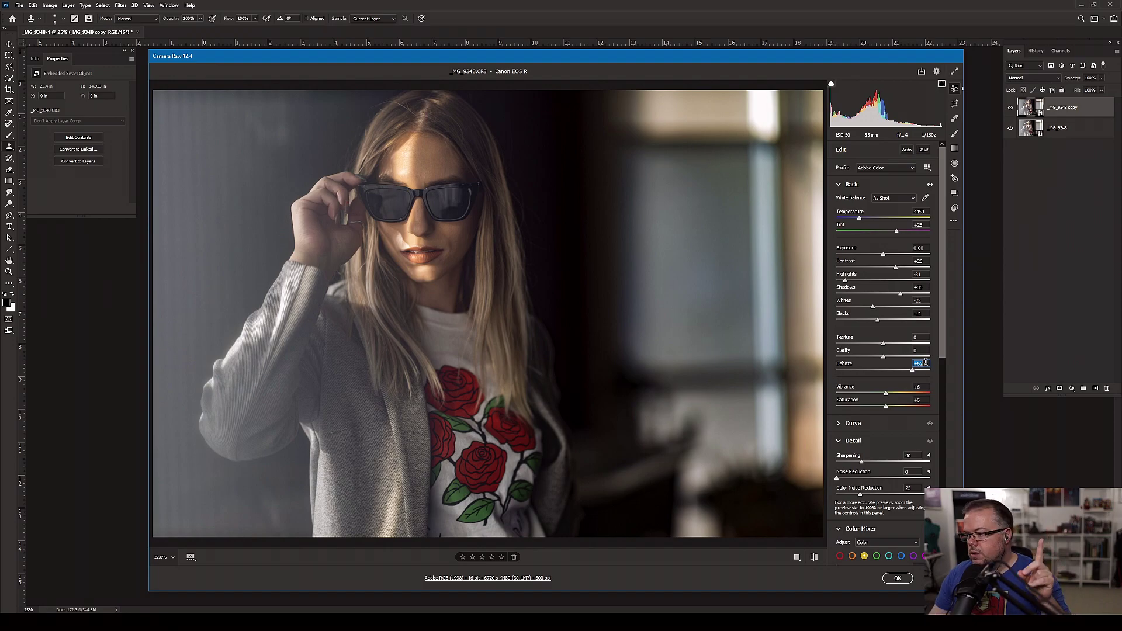
{"action": "left_click_drag", "start_coordinate": [914, 370], "coordinate": [914, 370]}
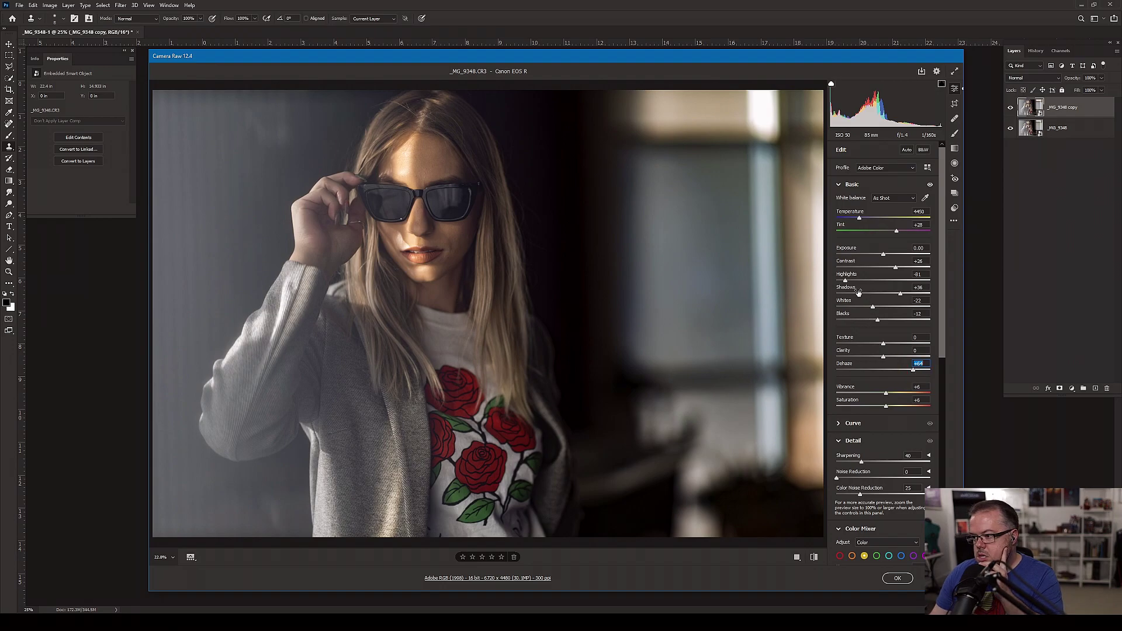
- Refine the copy's tones with Highlights at -85, Whites at +6, Blacks at +21 and Contrast at about +12
{"action": "left_click_drag", "start_coordinate": [845, 280], "coordinate": [888, 305]}
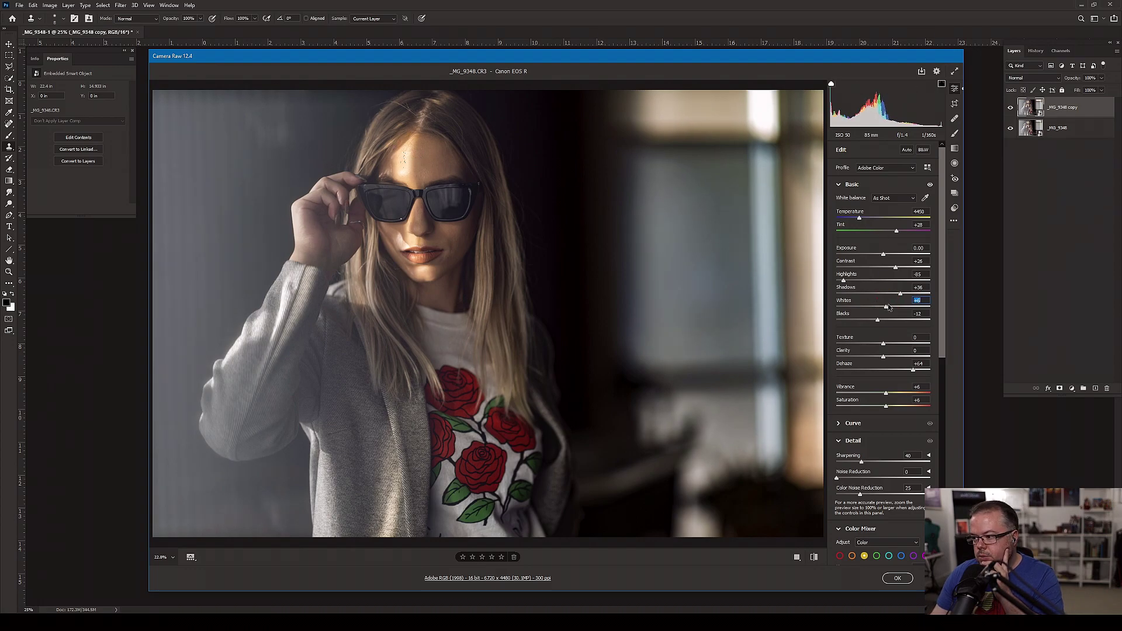
{"action": "left_click_drag", "start_coordinate": [877, 321], "coordinate": [883, 319]}
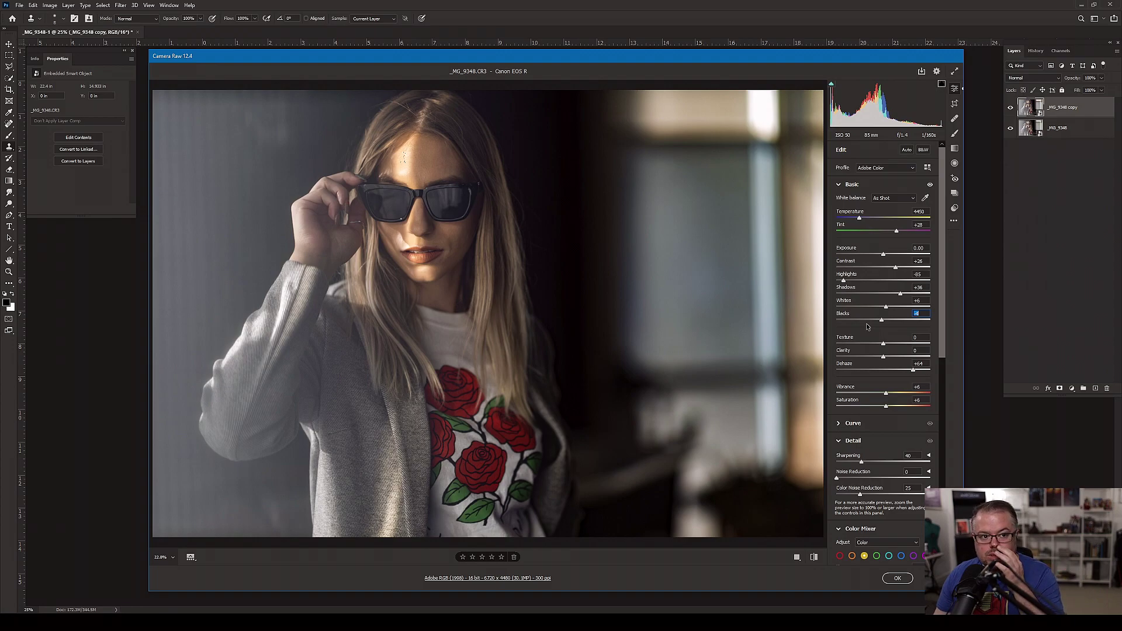
{"action": "left_click_drag", "start_coordinate": [883, 320], "coordinate": [893, 318]}
{"action": "left_click_drag", "start_coordinate": [894, 268], "coordinate": [889, 268]}
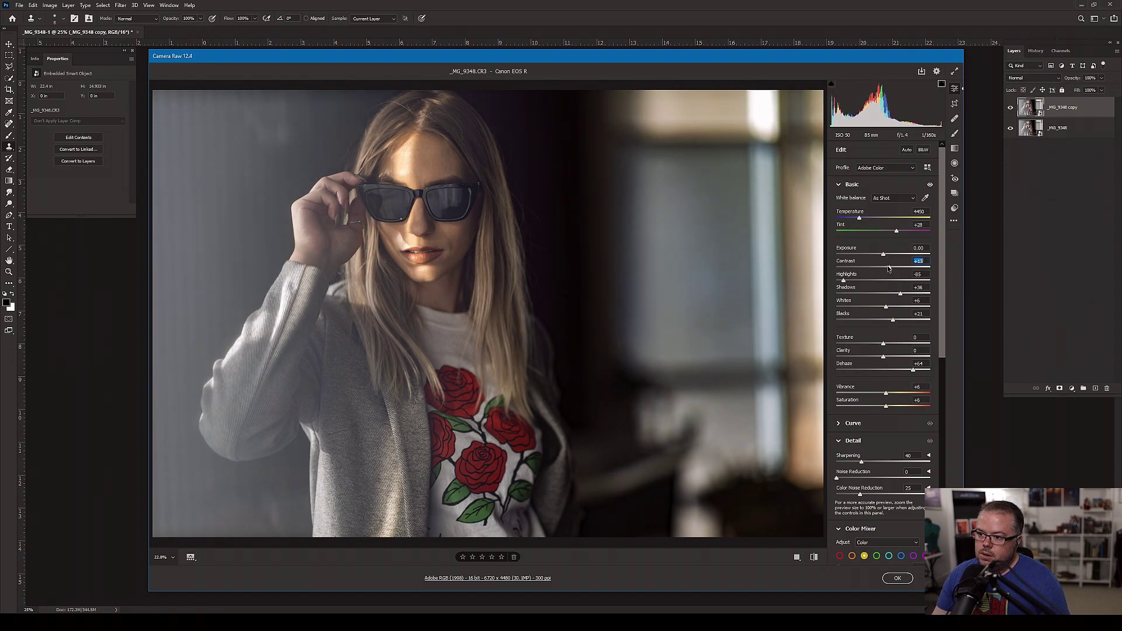
- Slightly raise the copied smart object's raw Exposure and compare the result with the original layer
{"action": "left_click_drag", "start_coordinate": [883, 254], "coordinate": [886, 254]}
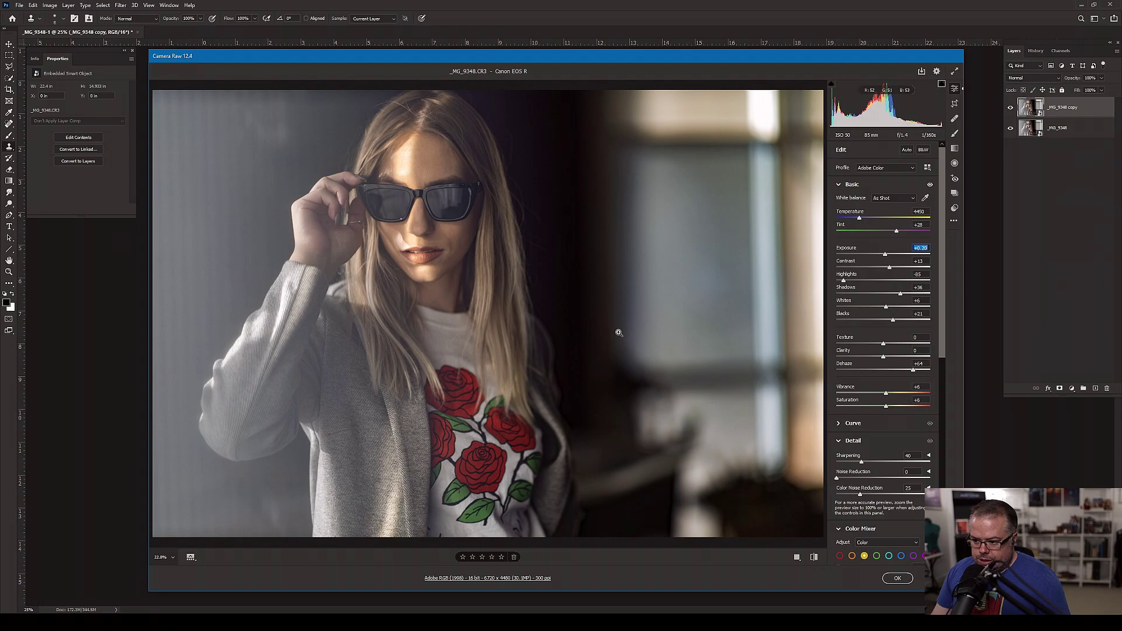
{"action": "left_click", "coordinate": [896, 578]}
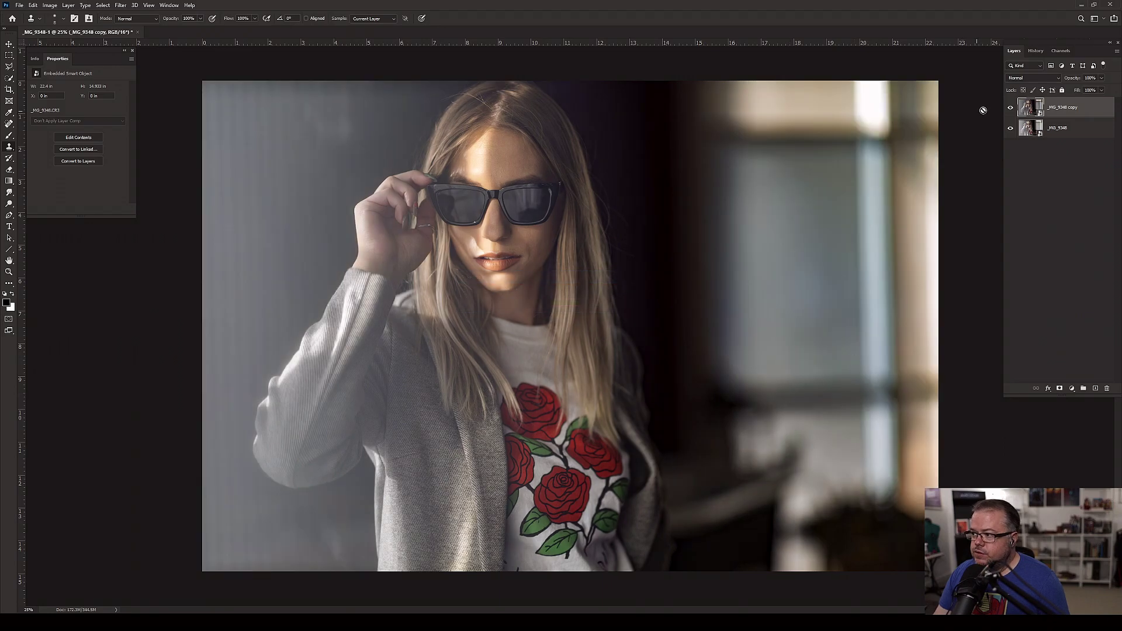
{"action": "left_click", "coordinate": [1010, 109]}
{"action": "left_click", "coordinate": [1011, 109]}
{"action": "left_click", "coordinate": [1010, 109]}
{"action": "left_click", "coordinate": [1010, 109]}
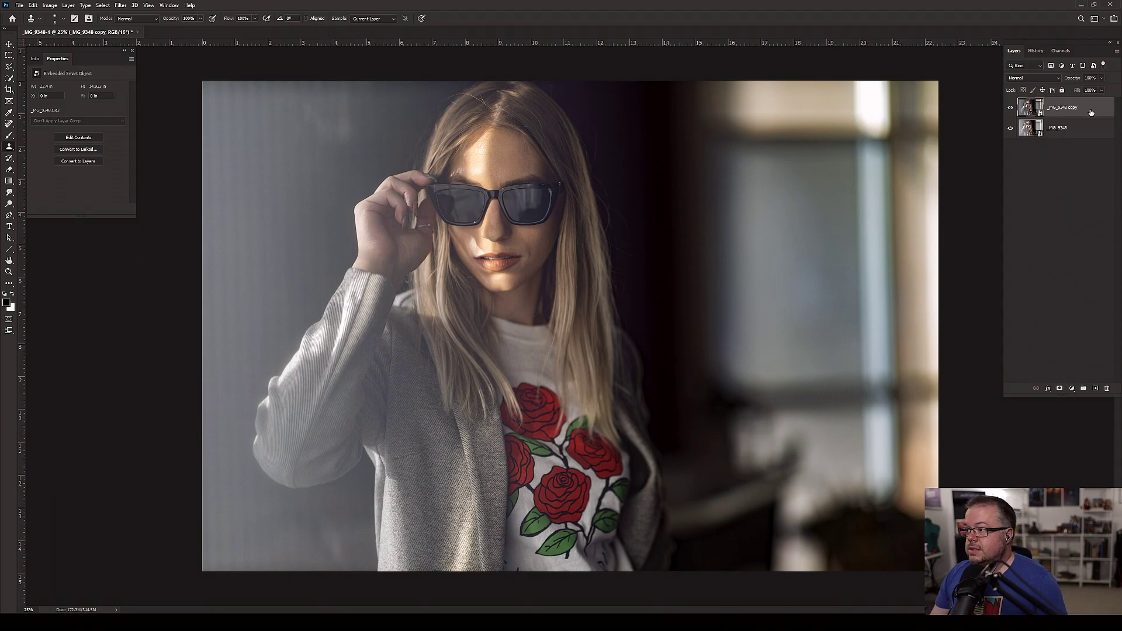
- Rasterize both photo layers together
{"action": "left_click", "coordinate": [1080, 129], "text": "shift"}
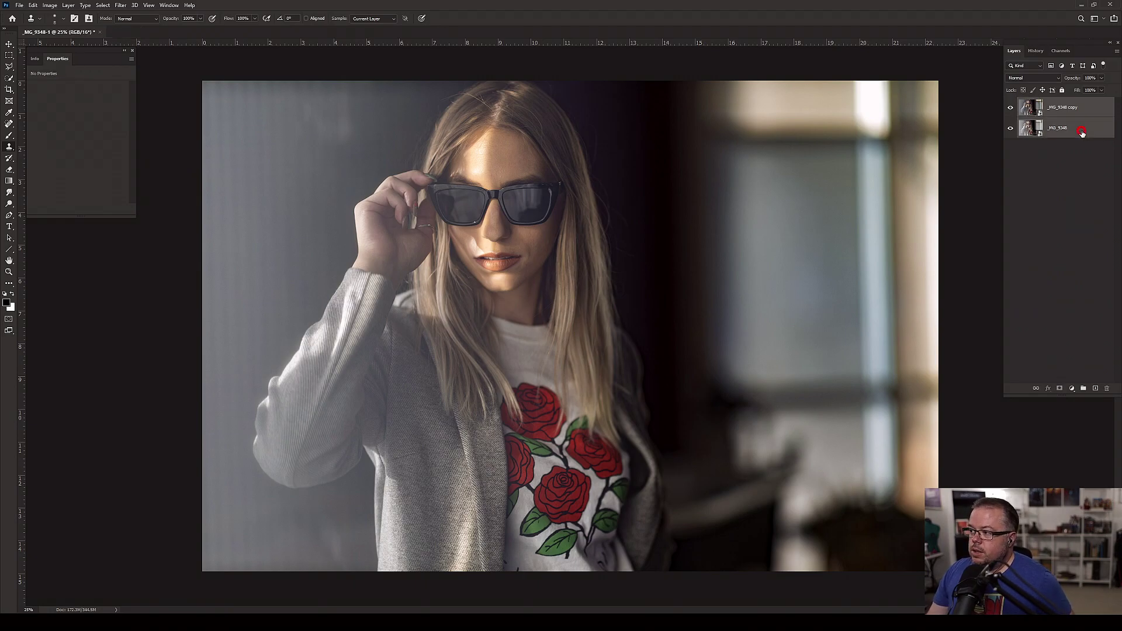
{"action": "right_click", "coordinate": [1082, 128]}
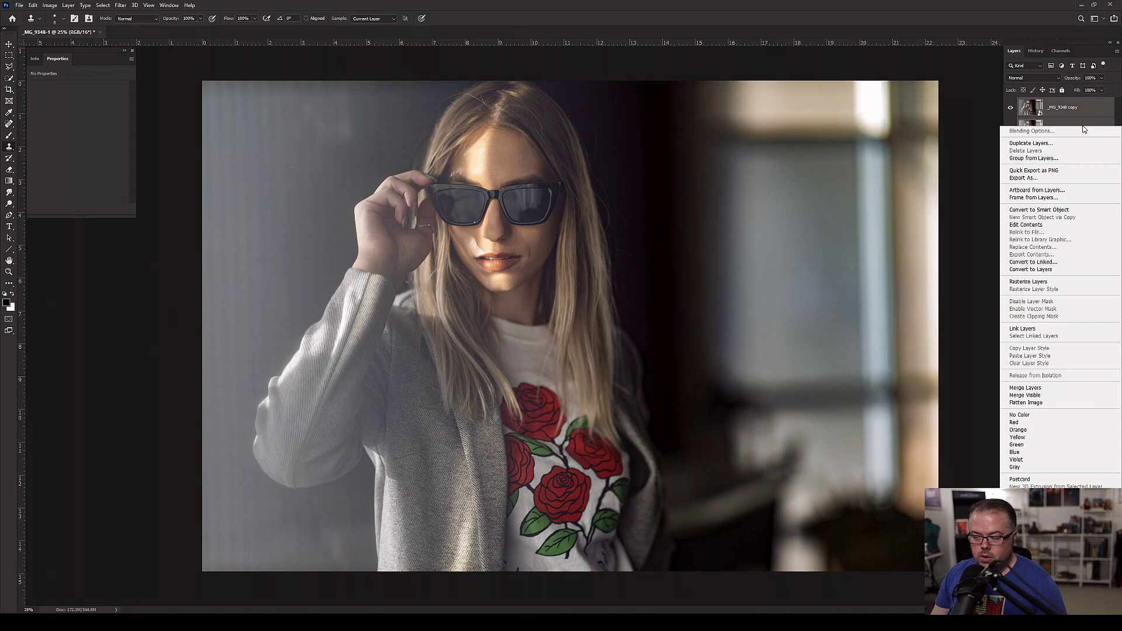
{"action": "left_click", "coordinate": [1036, 285]}
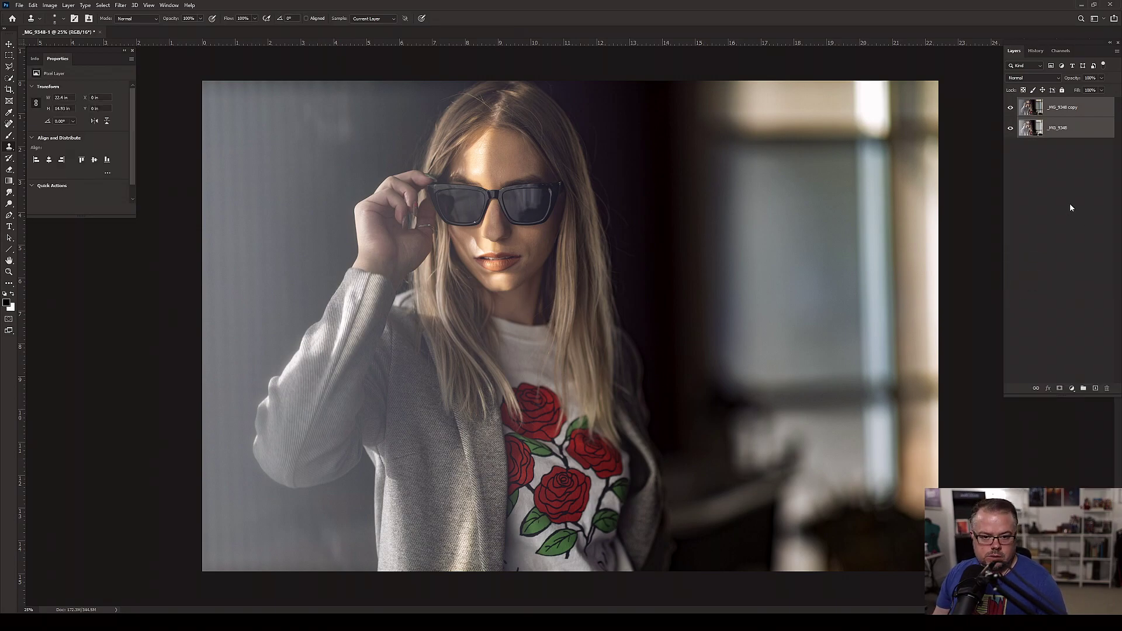
- Add a white layer mask to the copy layer and choose the Soft Round brush with black as foreground colour
{"action": "left_click", "coordinate": [1084, 113]}
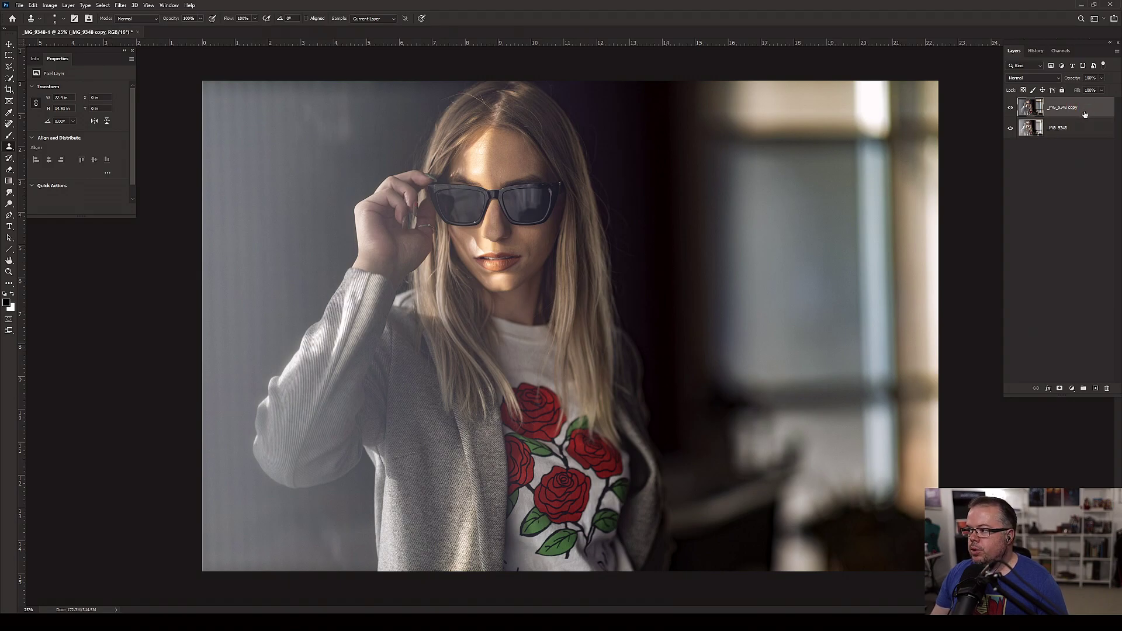
{"action": "left_click", "coordinate": [1060, 389]}
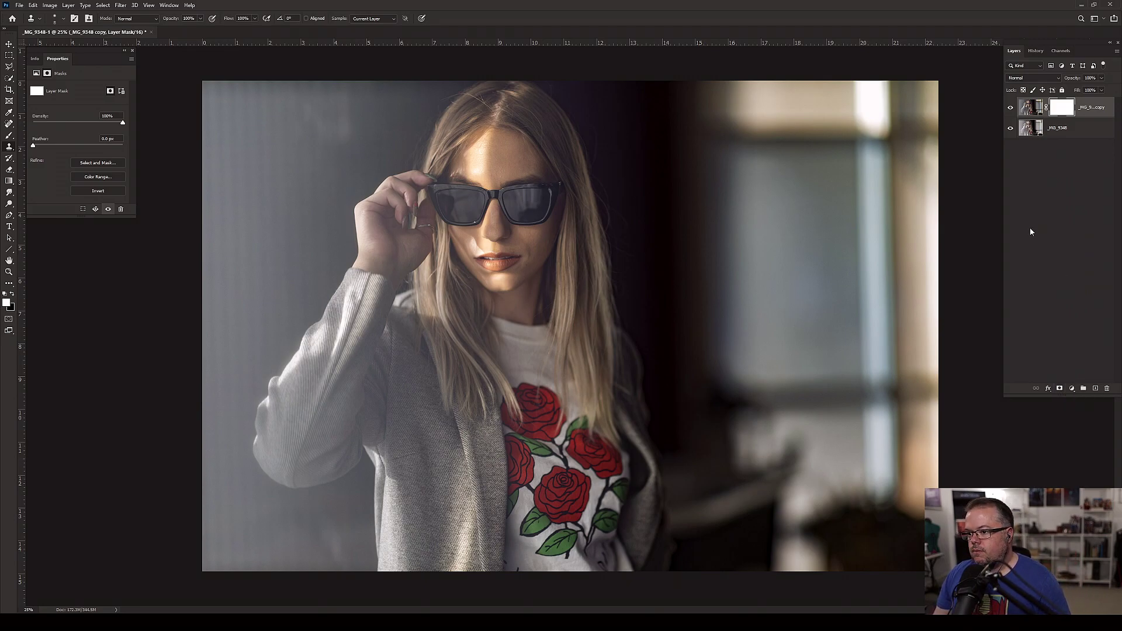
{"action": "key", "text": "b"}
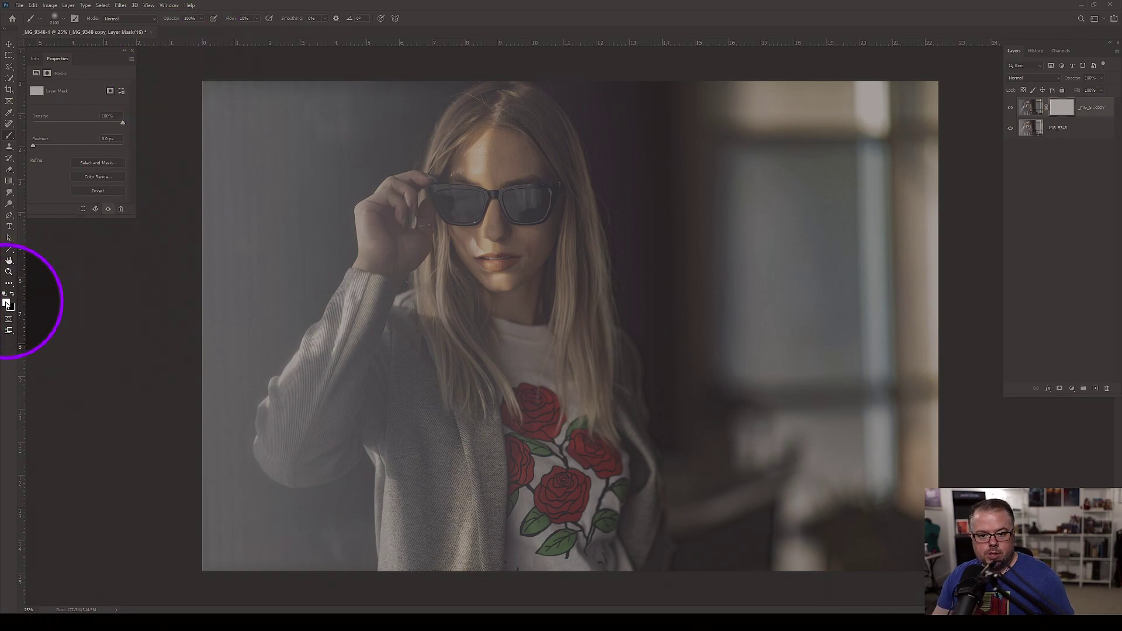
{"action": "key", "text": "x"}
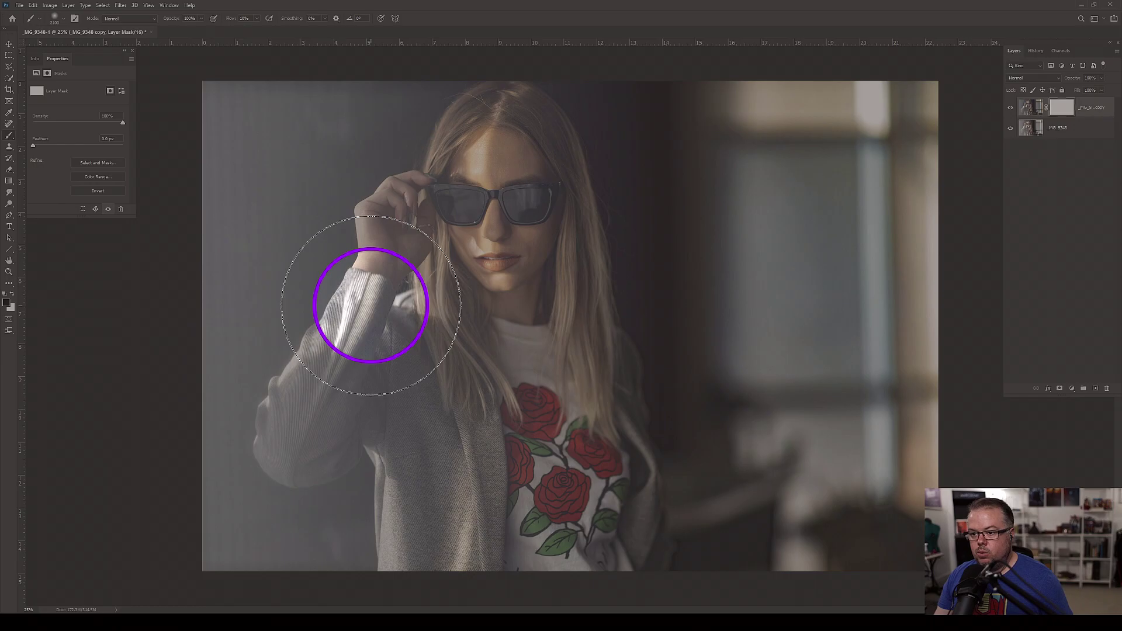
{"action": "key", "text": "ctrl+BackSpace"}
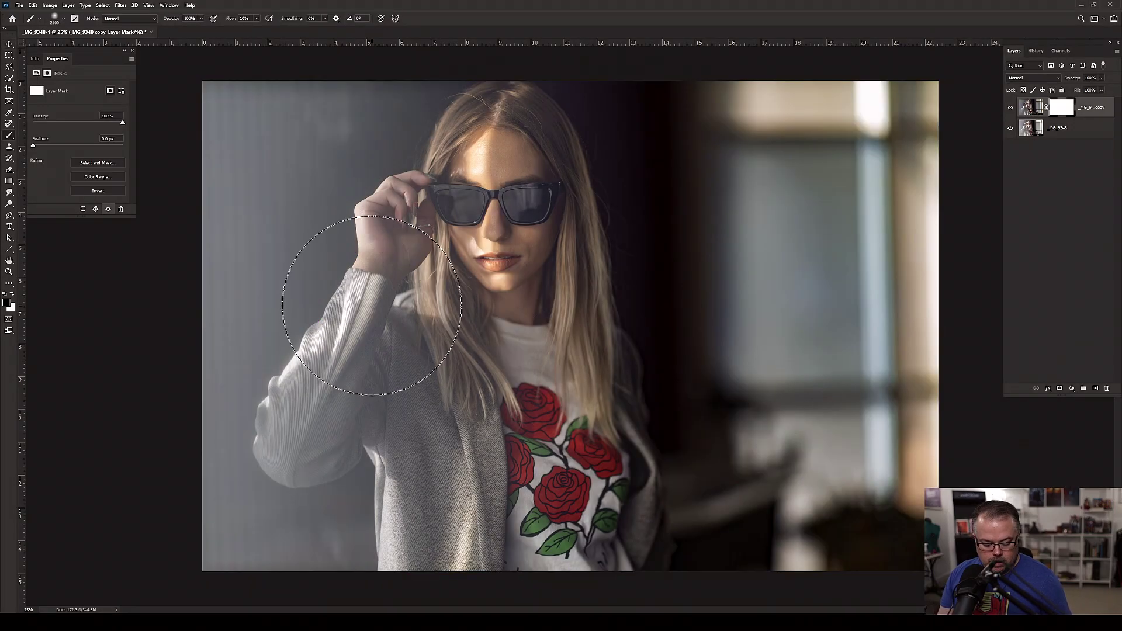
{"action": "left_click", "coordinate": [55, 17]}
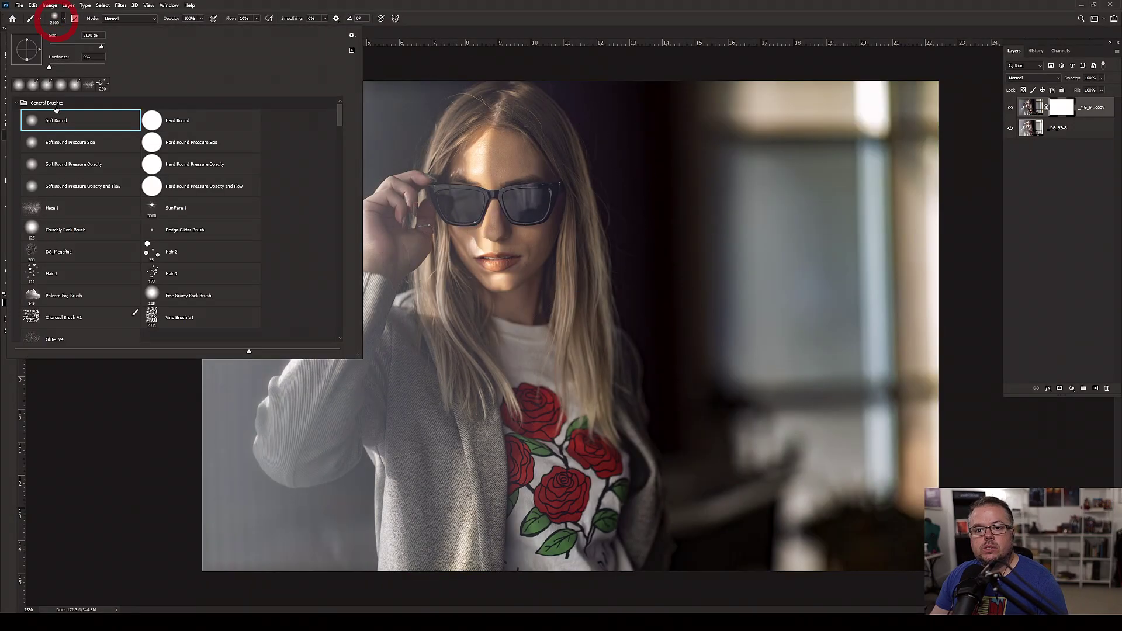
{"action": "double_click", "coordinate": [56, 120]}
- Paint black on the copy's mask over the hazy wall beside the woman's raised arm at 10% flow
{"action": "key", "text": "bracketleft"}
{"action": "key", "text": "bracketleft"}
{"action": "key", "text": "bracketleft"}
{"action": "key", "text": "bracketleft"}
{"action": "key", "text": "bracketleft"}
{"action": "key", "text": "bracketleft"}
{"action": "key", "text": "bracketleft"}
{"action": "left_click_drag", "start_coordinate": [327, 159], "coordinate": [295, 145]}
{"action": "key", "text": "bracketright"}
{"action": "key", "text": "bracketright"}
{"action": "key", "text": "bracketright"}
{"action": "key", "text": "bracketright"}
{"action": "key", "text": "bracketright"}
{"action": "mouse_move", "coordinate": [263, 196]}
{"action": "left_mouse_down"}
{"action": "mouse_move", "coordinate": [264, 354]}
{"action": "mouse_move", "coordinate": [224, 375]}
{"action": "mouse_move", "coordinate": [253, 533]}
{"action": "mouse_move", "coordinate": [174, 472]}
{"action": "left_mouse_up"}
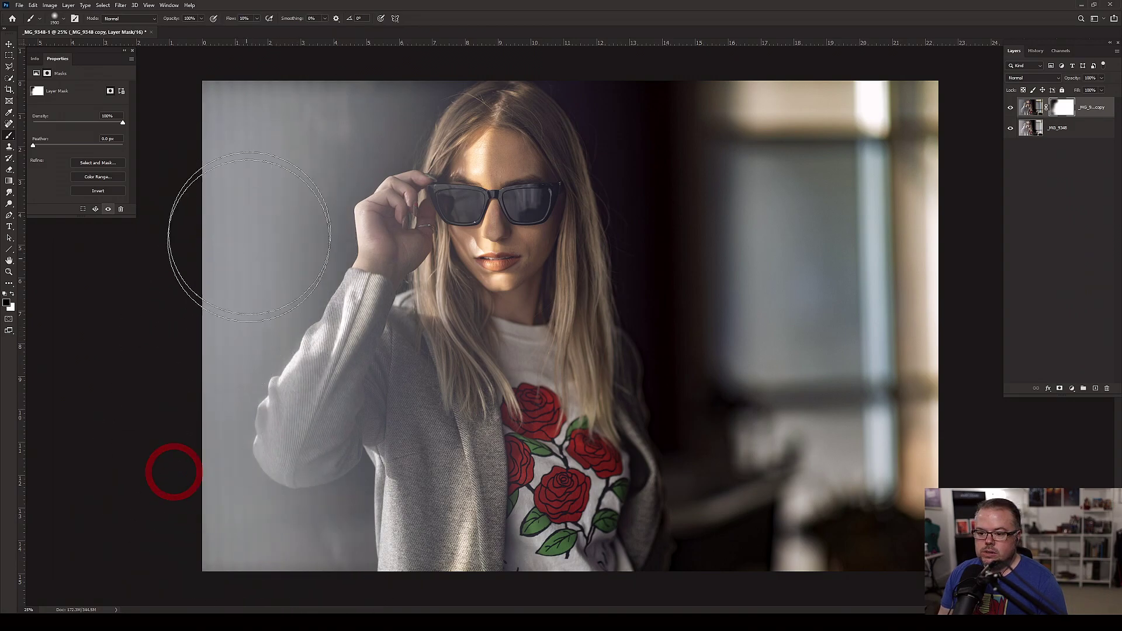
- Refine the mask around the raised arm, painting white over the sleeve and elbow and black over the lower wall
{"action": "key", "text": "x"}
{"action": "mouse_move", "coordinate": [257, 426]}
{"action": "left_mouse_down"}
{"action": "mouse_move", "coordinate": [304, 445]}
{"action": "mouse_move", "coordinate": [316, 514]}
{"action": "left_mouse_up"}
{"action": "key", "text": "x"}
{"action": "key", "text": "bracketright"}
{"action": "mouse_move", "coordinate": [232, 472]}
{"action": "left_mouse_down"}
{"action": "mouse_move", "coordinate": [211, 216]}
{"action": "mouse_move", "coordinate": [340, 76]}
{"action": "mouse_move", "coordinate": [270, 85]}
{"action": "mouse_move", "coordinate": [310, 100]}
{"action": "mouse_move", "coordinate": [245, 541]}
{"action": "left_mouse_up"}
{"action": "key", "text": "x"}
{"action": "key", "text": "bracketleft"}
{"action": "key", "text": "bracketleft"}
{"action": "key", "text": "bracketleft"}
{"action": "key", "text": "bracketleft"}
{"action": "mouse_move", "coordinate": [310, 437]}
{"action": "left_mouse_down"}
{"action": "mouse_move", "coordinate": [340, 446]}
{"action": "mouse_move", "coordinate": [330, 466]}
{"action": "left_mouse_up"}
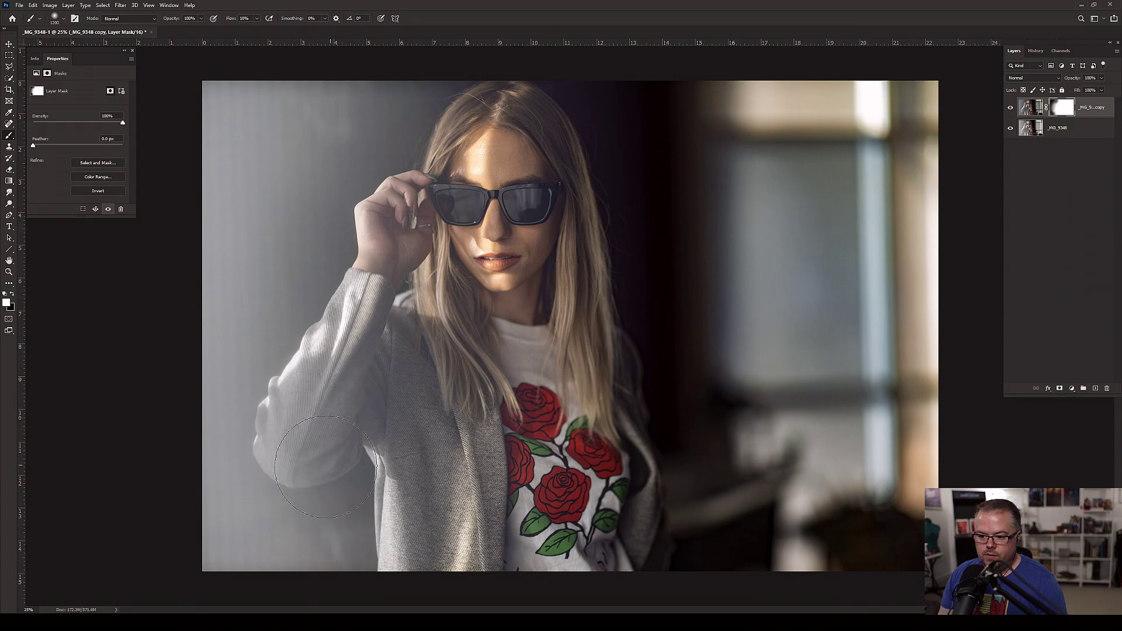
{"action": "key", "text": "bracketright"}
{"action": "key", "text": "bracketright"}
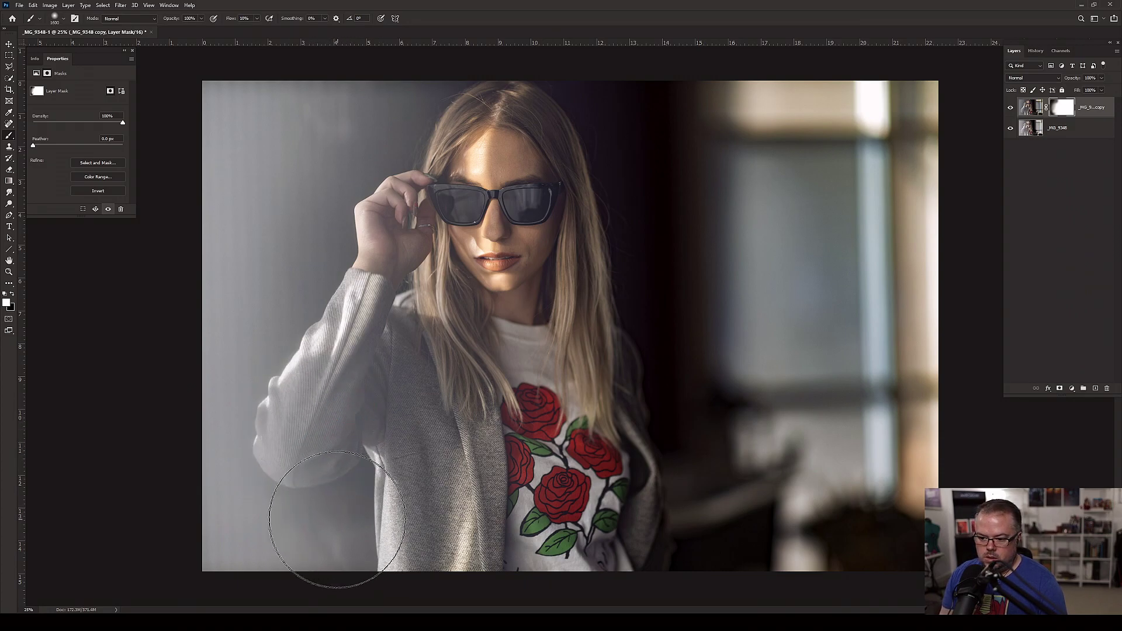
{"action": "left_click_drag", "start_coordinate": [333, 521], "coordinate": [348, 454]}
- Set the brush flow to 5% and paint black on the mask over the wall between elbow and jacket
{"action": "key", "text": "x"}
{"action": "key", "text": "bracketleft"}
{"action": "key", "text": "bracketleft"}
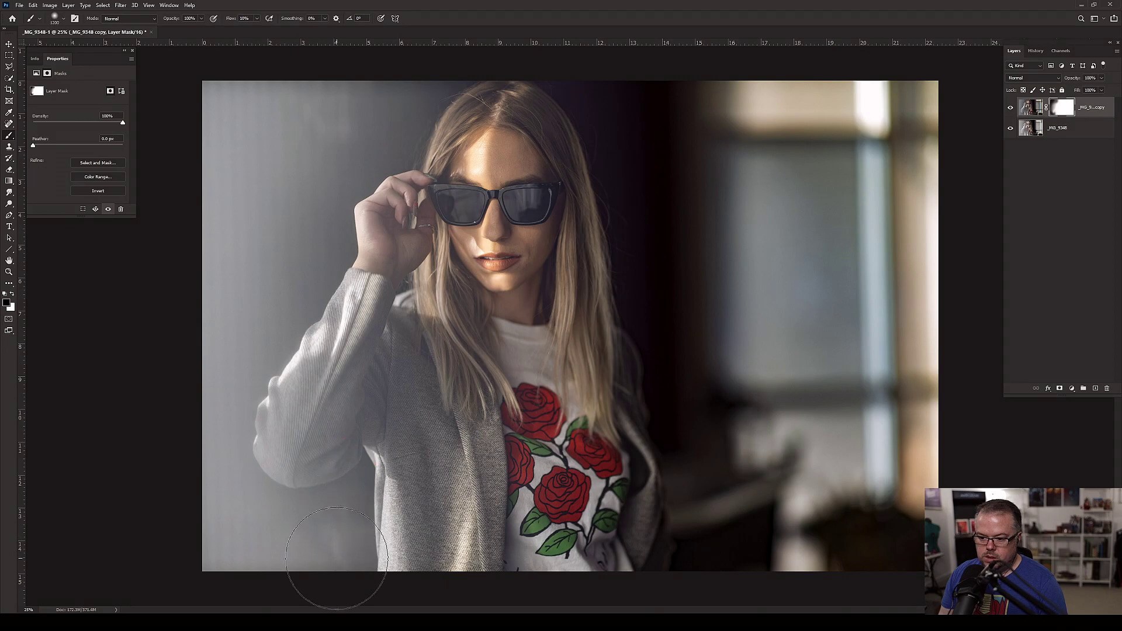
{"action": "key", "text": "shift+0"}
{"action": "key", "text": "shift+5"}
{"action": "key", "text": "bracketright"}
{"action": "mouse_move", "coordinate": [333, 536]}
{"action": "left_mouse_down"}
{"action": "mouse_move", "coordinate": [326, 477]}
{"action": "mouse_move", "coordinate": [298, 465]}
{"action": "mouse_move", "coordinate": [333, 486]}
{"action": "left_mouse_up"}
{"action": "key", "text": "bracketright"}
{"action": "key", "text": "bracketright"}
{"action": "key", "text": "bracketright"}
- Paint white on the mask down the sleeve with a smaller brush, and dab black over the upper wall
{"action": "key", "text": "x"}
{"action": "key", "text": "bracketleft"}
{"action": "key", "text": "bracketleft"}
{"action": "key", "text": "bracketleft"}
{"action": "key", "text": "bracketleft"}
{"action": "key", "text": "bracketleft"}
{"action": "mouse_move", "coordinate": [324, 300]}
{"action": "left_mouse_down"}
{"action": "mouse_move", "coordinate": [350, 265]}
{"action": "mouse_move", "coordinate": [320, 325]}
{"action": "mouse_move", "coordinate": [330, 439]}
{"action": "left_mouse_up"}
{"action": "key", "text": "x"}
{"action": "left_click", "coordinate": [275, 140]}
{"action": "key", "text": "bracketright"}
{"action": "key", "text": "bracketright"}
{"action": "key", "text": "bracketright"}
{"action": "key", "text": "bracketright"}
{"action": "key", "text": "bracketright"}
{"action": "key", "text": "bracketright"}
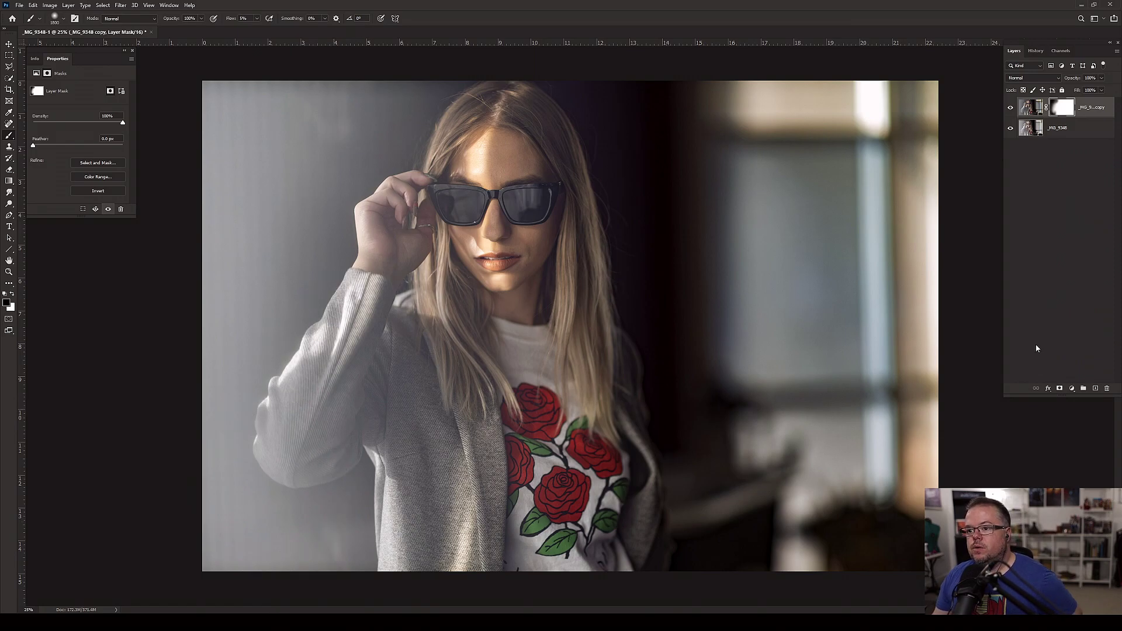
- Try painting white on the mask along the inner elbow with a small brush at 100% flow, and undo the stroke
{"action": "key", "text": "shift+0"}
{"action": "key", "text": "bracketleft"}
{"action": "key", "text": "bracketleft"}
{"action": "key", "text": "bracketleft"}
{"action": "key", "text": "bracketleft"}
{"action": "key", "text": "bracketleft"}
{"action": "key", "text": "bracketleft"}
{"action": "key", "text": "bracketleft"}
{"action": "key", "text": "bracketleft"}
{"action": "key", "text": "bracketleft"}
{"action": "key", "text": "bracketleft"}
{"action": "key", "text": "bracketleft"}
{"action": "key", "text": "bracketleft"}
{"action": "key", "text": "bracketleft"}
{"action": "key", "text": "bracketleft"}
{"action": "key", "text": "bracketleft"}
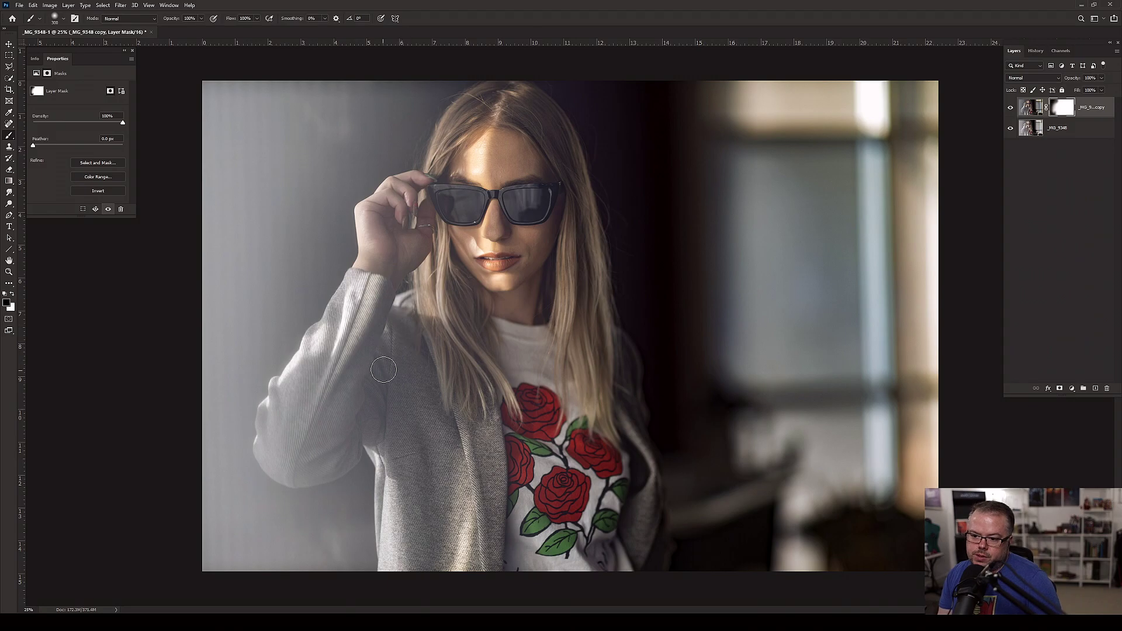
{"action": "key", "text": "x"}
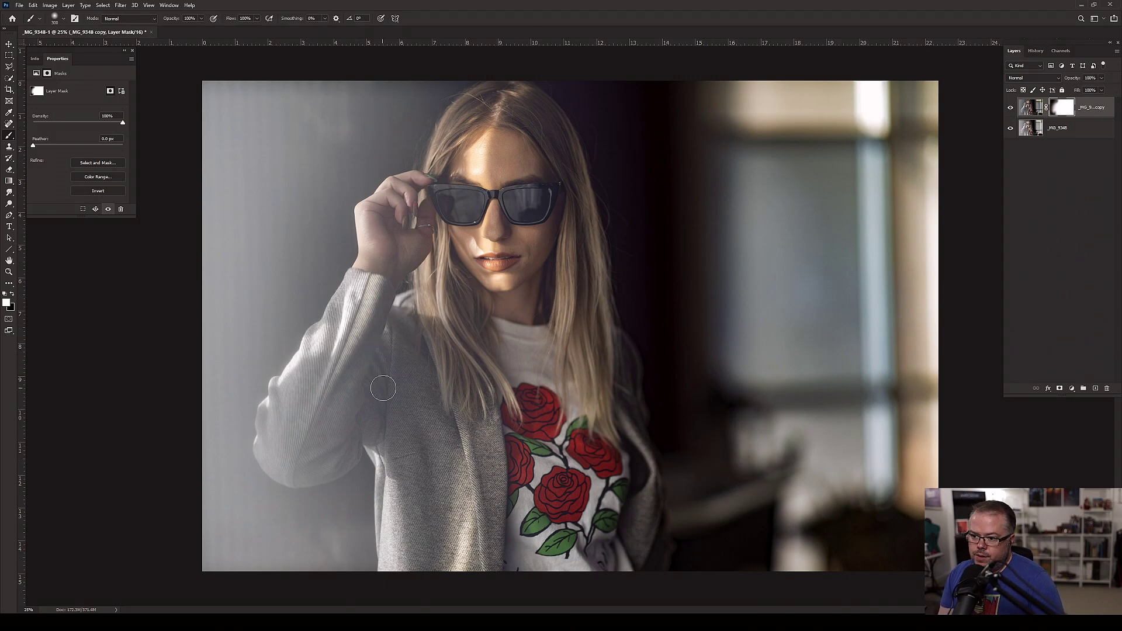
{"action": "key", "text": "bracketright"}
{"action": "key", "text": "bracketleft"}
{"action": "key", "text": "bracketleft"}
{"action": "key", "text": "bracketleft"}
{"action": "key", "text": "bracketleft"}
{"action": "key", "text": "bracketleft"}
{"action": "key", "text": "bracketleft"}
{"action": "left_click_drag", "start_coordinate": [356, 434], "coordinate": [338, 445]}
{"action": "key", "text": "ctrl+z"}
- Set the brush flow to 10% and paint white on the mask along the sleeve's lower edge with small strokes
{"action": "key", "text": "bracketleft"}
{"action": "key", "text": "bracketleft"}
{"action": "key", "text": "shift+1"}
{"action": "key", "text": "bracketleft"}
{"action": "key", "text": "bracketleft"}
{"action": "key", "text": "bracketleft"}
{"action": "key", "text": "bracketright"}
{"action": "key", "text": "bracketright"}
{"action": "key", "text": "bracketright"}
{"action": "key", "text": "bracketright"}
{"action": "key", "text": "bracketright"}
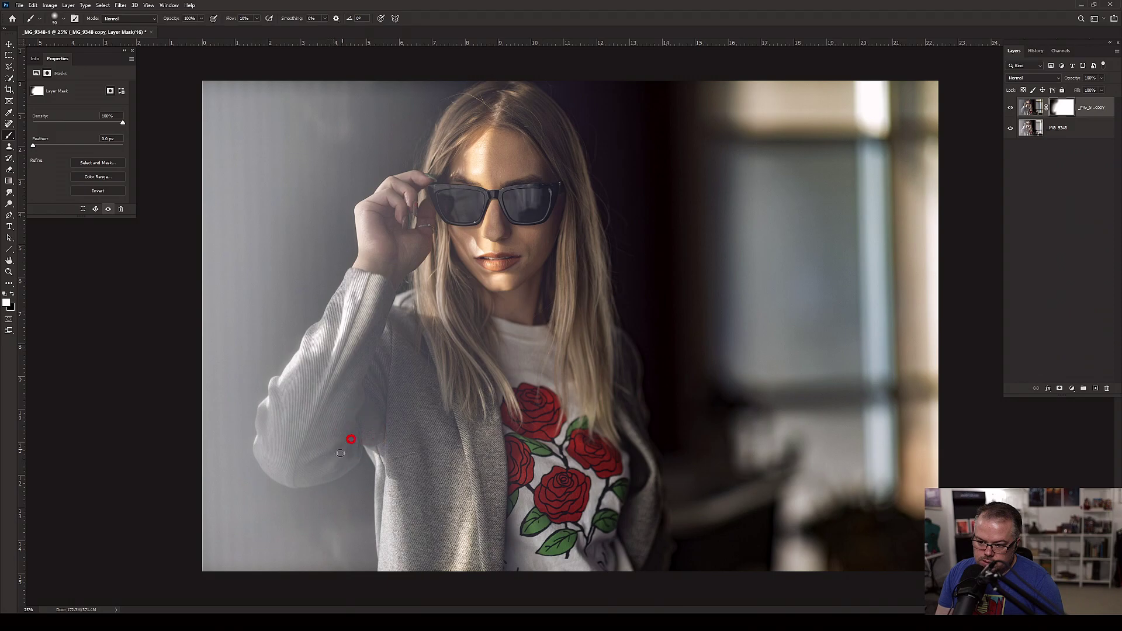
{"action": "left_click", "coordinate": [349, 440]}
{"action": "left_click_drag", "start_coordinate": [356, 443], "coordinate": [336, 462]}
{"action": "key", "text": "bracketright"}
{"action": "key", "text": "bracketright"}
{"action": "key", "text": "bracketright"}
{"action": "left_click_drag", "start_coordinate": [361, 423], "coordinate": [350, 440]}
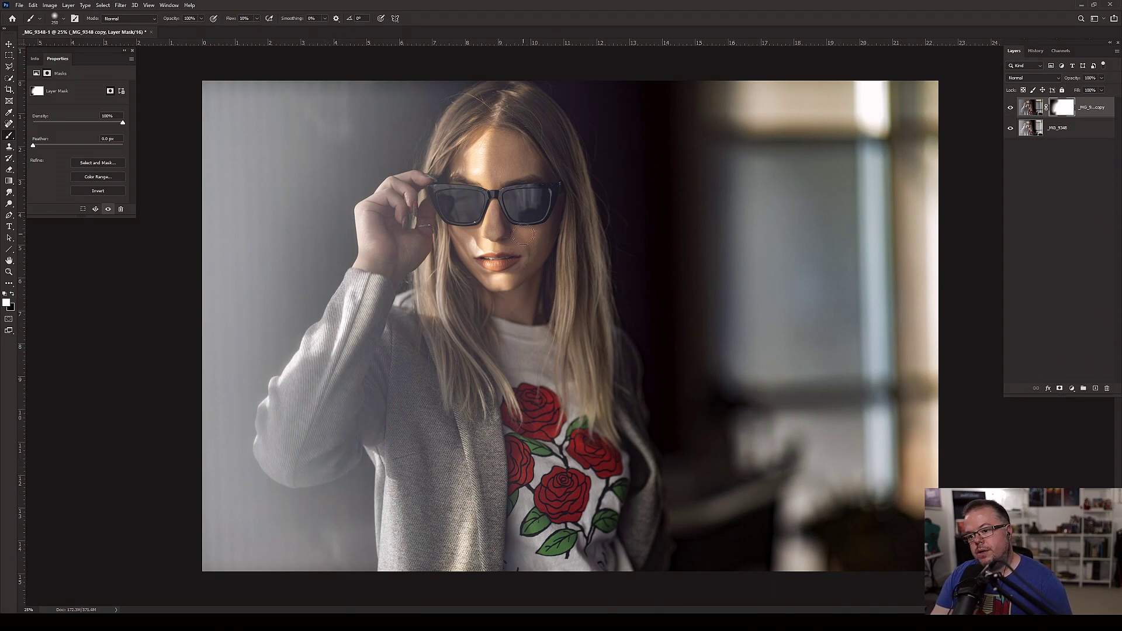
- Compare the masked copy with the original photo layer by toggling each layer's visibility
{"action": "left_click", "coordinate": [1011, 108]}
{"action": "left_click", "coordinate": [1011, 108]}
{"action": "left_click", "coordinate": [1011, 127]}
{"action": "left_click", "coordinate": [1011, 127]}
{"action": "left_click", "coordinate": [1010, 108]}
{"action": "left_click", "coordinate": [1011, 108]}
- Compare the photo with the copy's layer mask enabled and disabled
{"action": "left_click", "coordinate": [1062, 107], "text": "shift"}
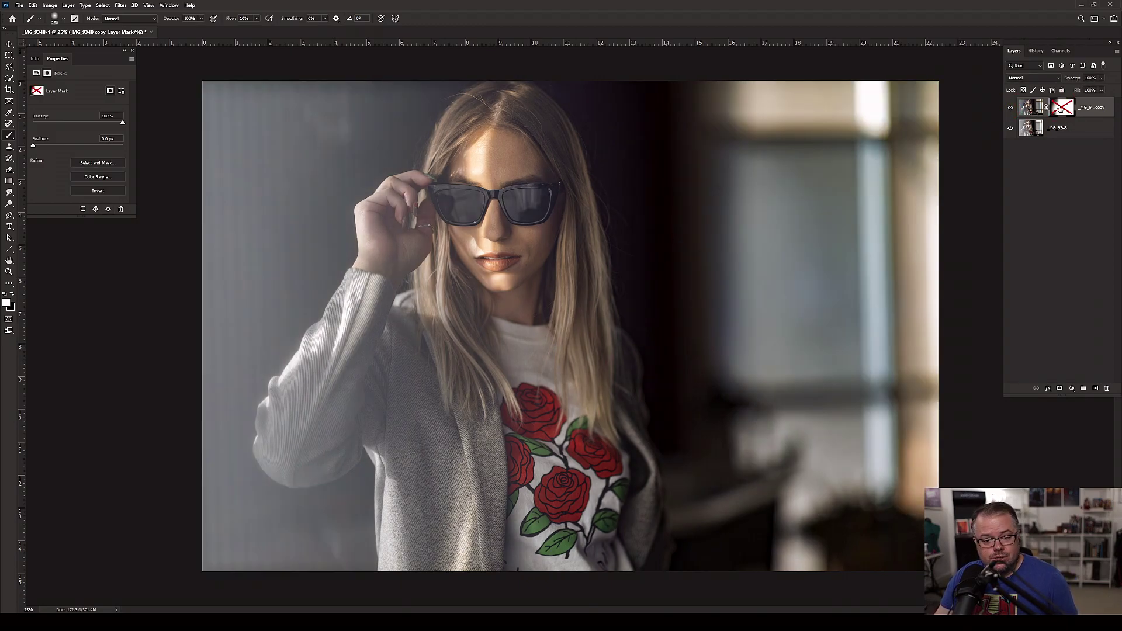
{"action": "left_click", "coordinate": [1061, 108], "text": "shift"}
{"action": "left_click", "coordinate": [1060, 108], "text": "shift"}
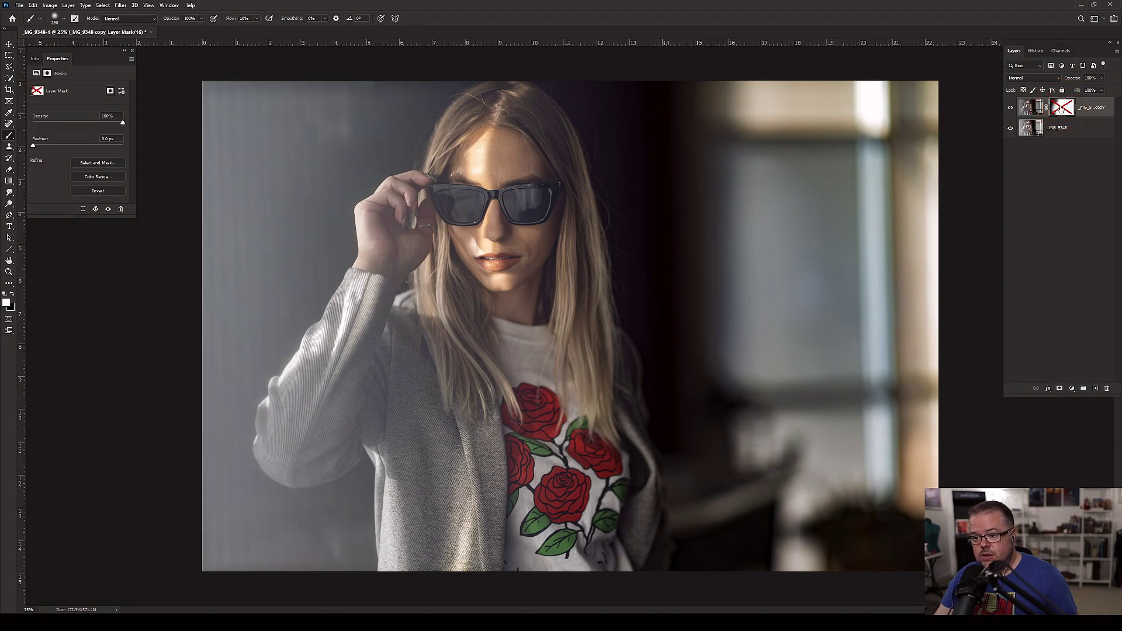
{"action": "left_click", "coordinate": [1063, 107], "text": "shift"}
{"action": "left_click", "coordinate": [1065, 108], "text": "shift"}
{"action": "left_click", "coordinate": [1065, 107], "text": "shift"}
{"action": "left_click", "coordinate": [1065, 107], "text": "shift"}
{"action": "left_click", "coordinate": [1065, 108], "text": "shift"}
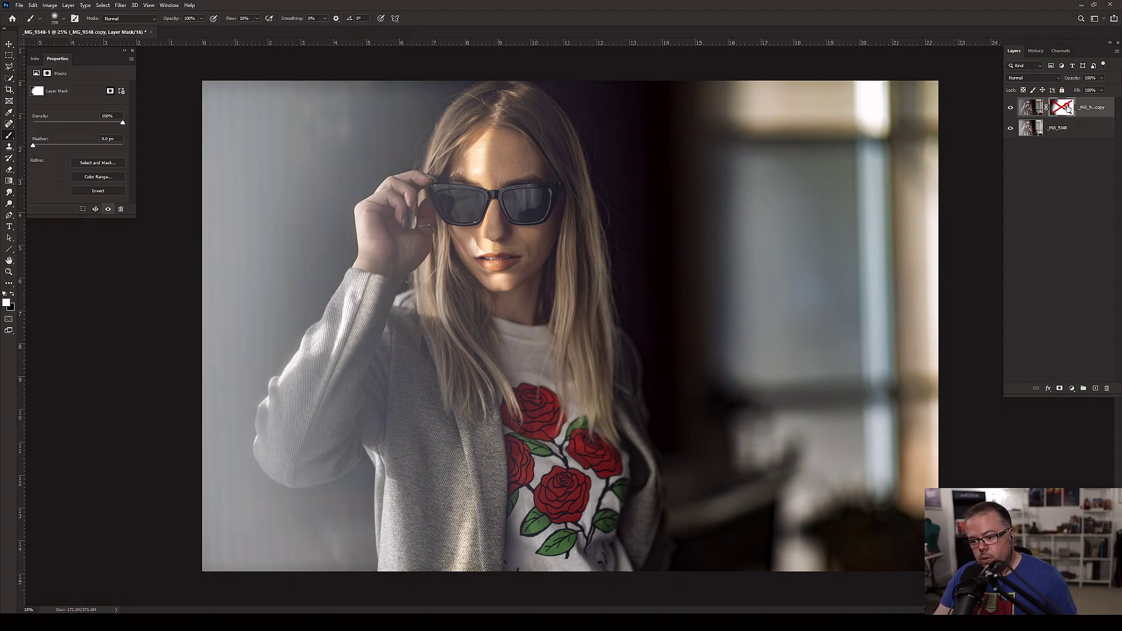
{"action": "left_click", "coordinate": [1065, 107], "text": "shift"}
{"action": "left_click", "coordinate": [1068, 108], "text": "shift"}
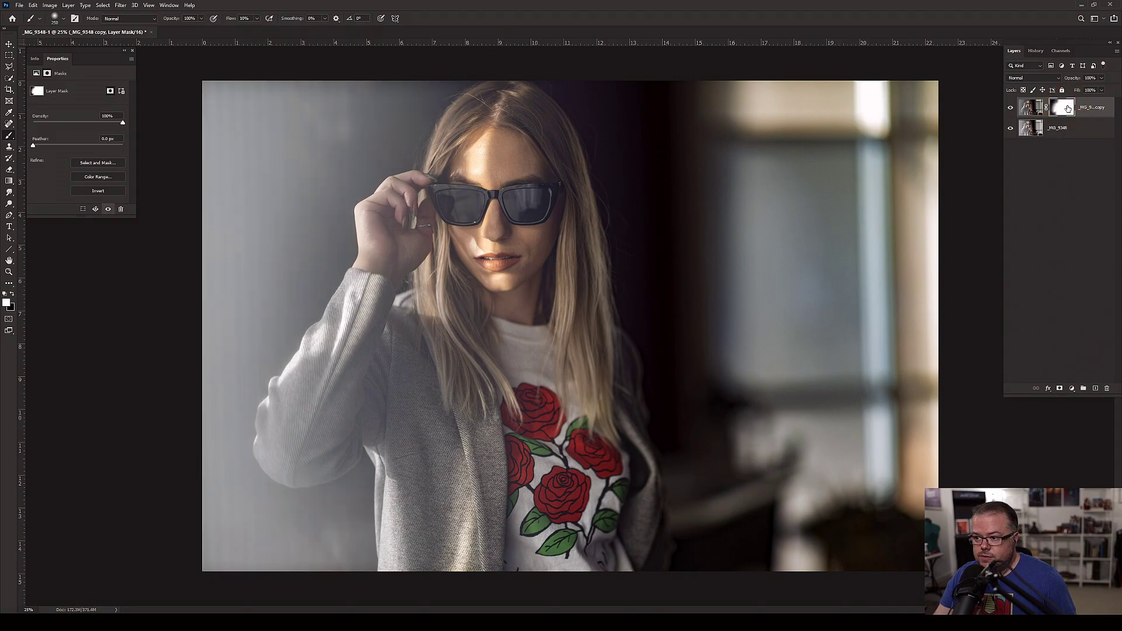
{"action": "left_click", "coordinate": [1067, 108], "text": "shift"}
{"action": "left_click", "coordinate": [1068, 108], "text": "shift"}
{"action": "left_click", "coordinate": [1068, 108], "text": "shift"}
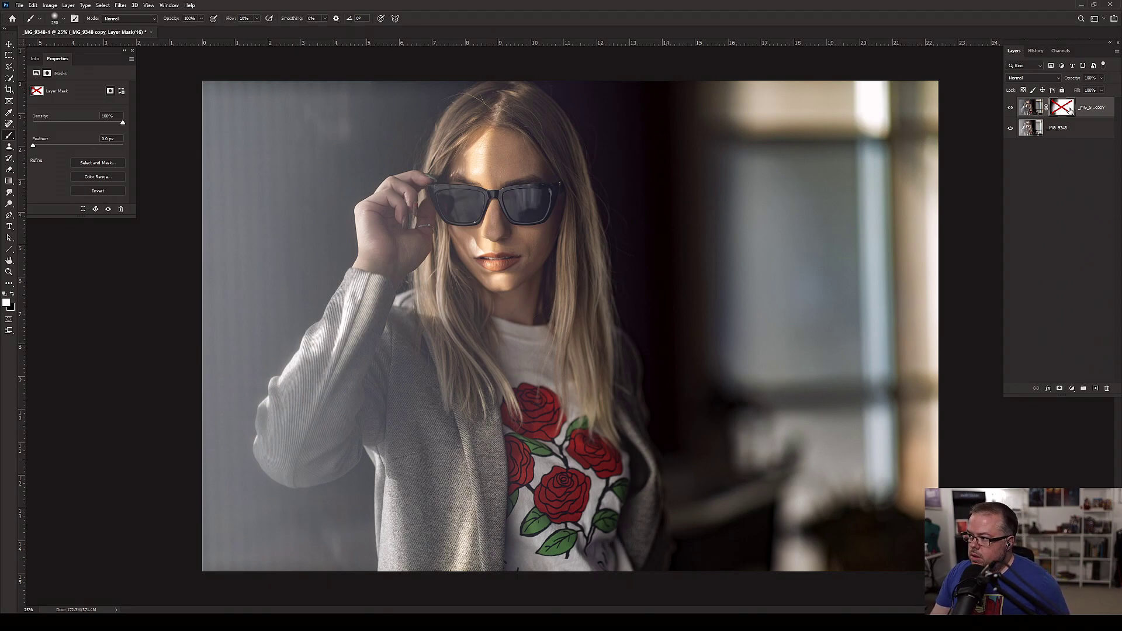
- Delete the copy's layer mask and compare the unmasked copy with the layer below
{"action": "right_click", "coordinate": [1069, 110]}
{"action": "left_click", "coordinate": [1060, 126]}
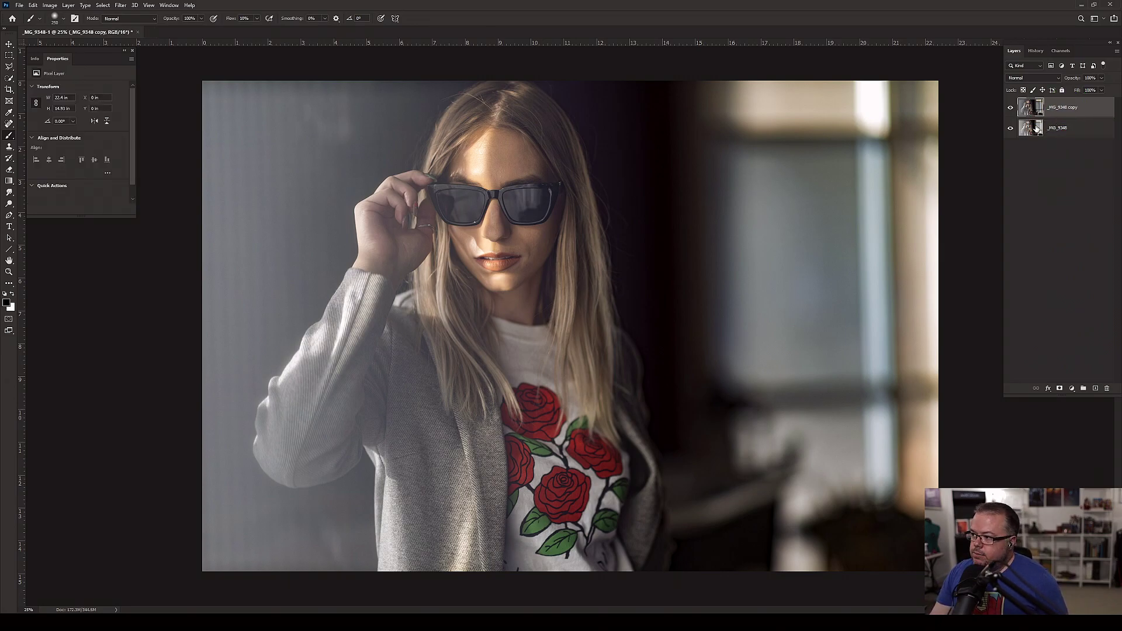
{"action": "left_click", "coordinate": [1010, 108]}
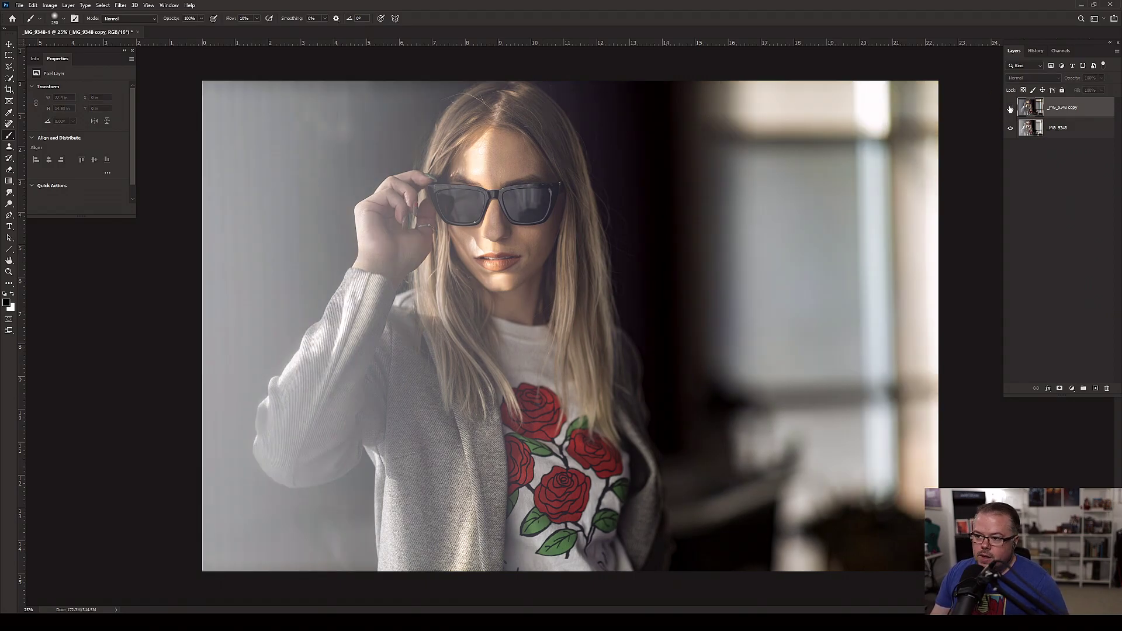
{"action": "left_click", "coordinate": [1010, 109]}
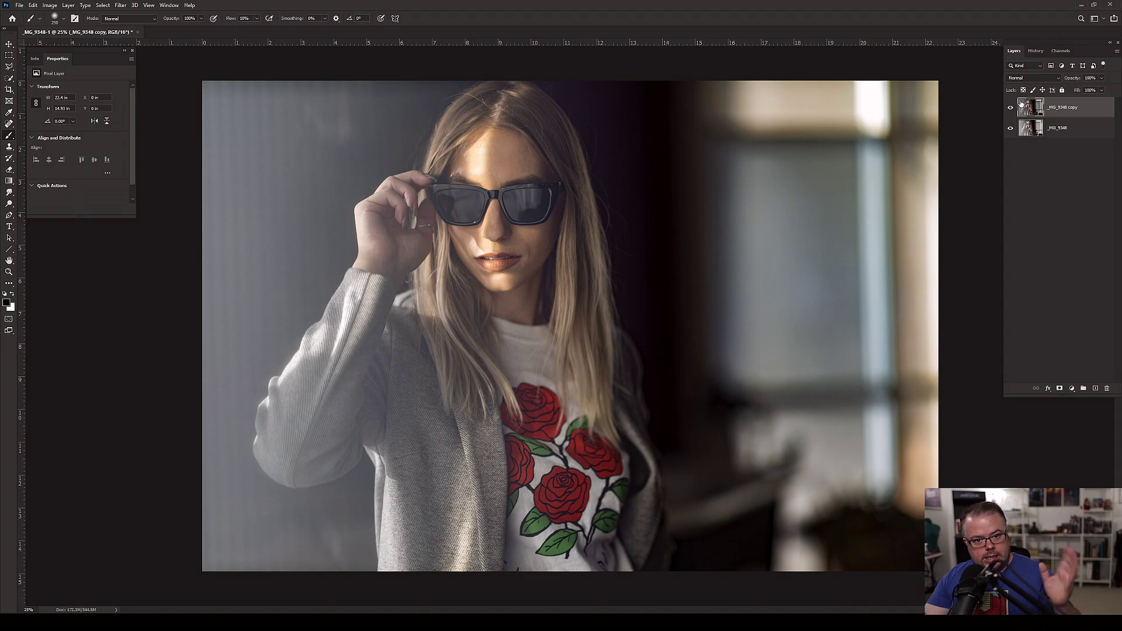
- Merge the visible layers and run the action that builds color and details layers up to its Median stop
{"action": "key", "text": "ctrl+shift+e"}
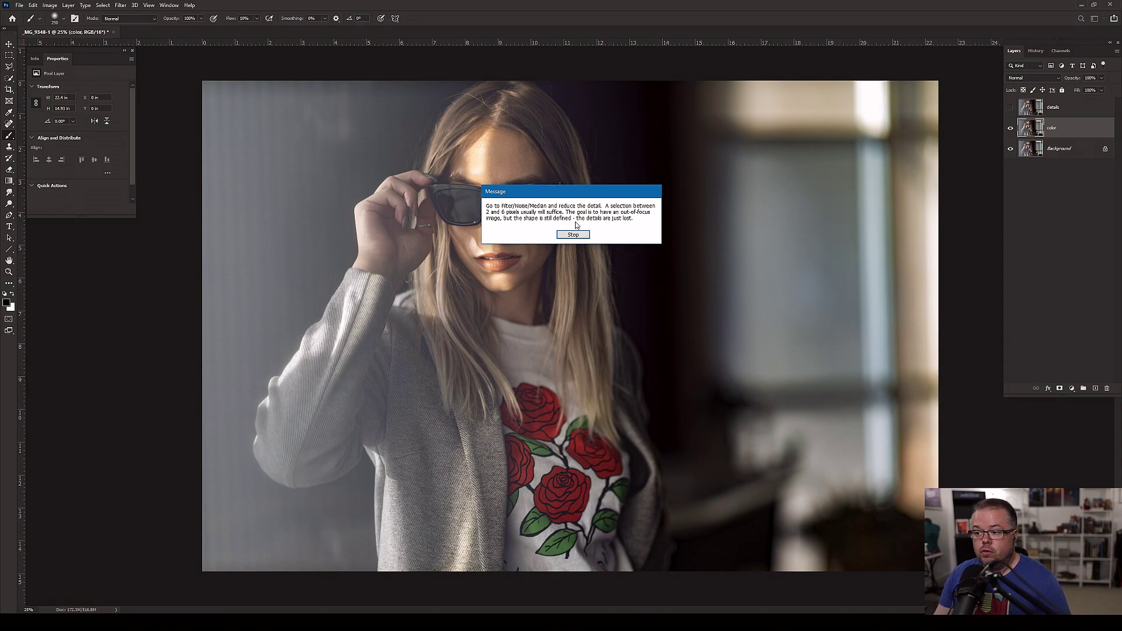
{"action": "left_click", "coordinate": [572, 234]}
- Apply the Median noise filter with a 5-pixel radius to the color layer
{"action": "left_click", "coordinate": [120, 5]}
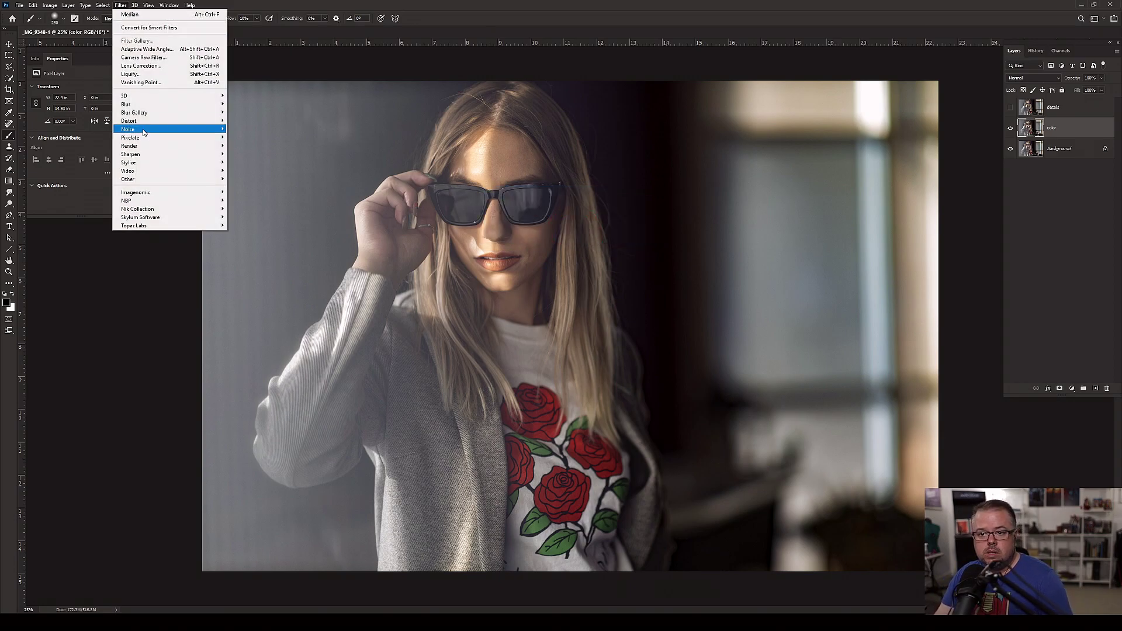
{"action": "mouse_move", "coordinate": [155, 135]}
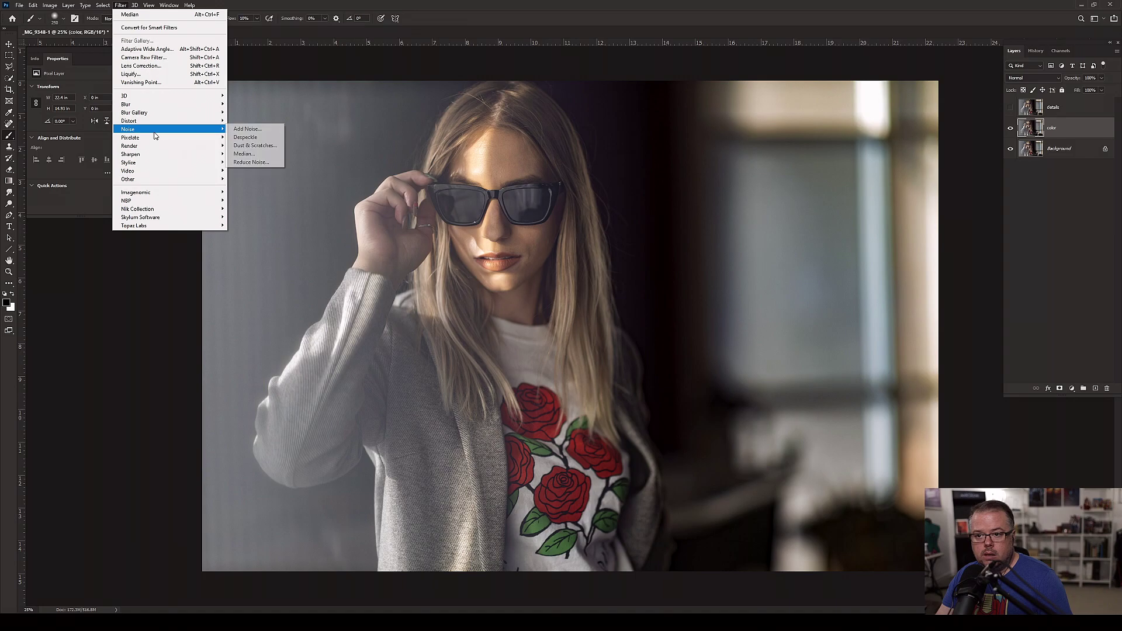
{"action": "left_click", "coordinate": [245, 154]}
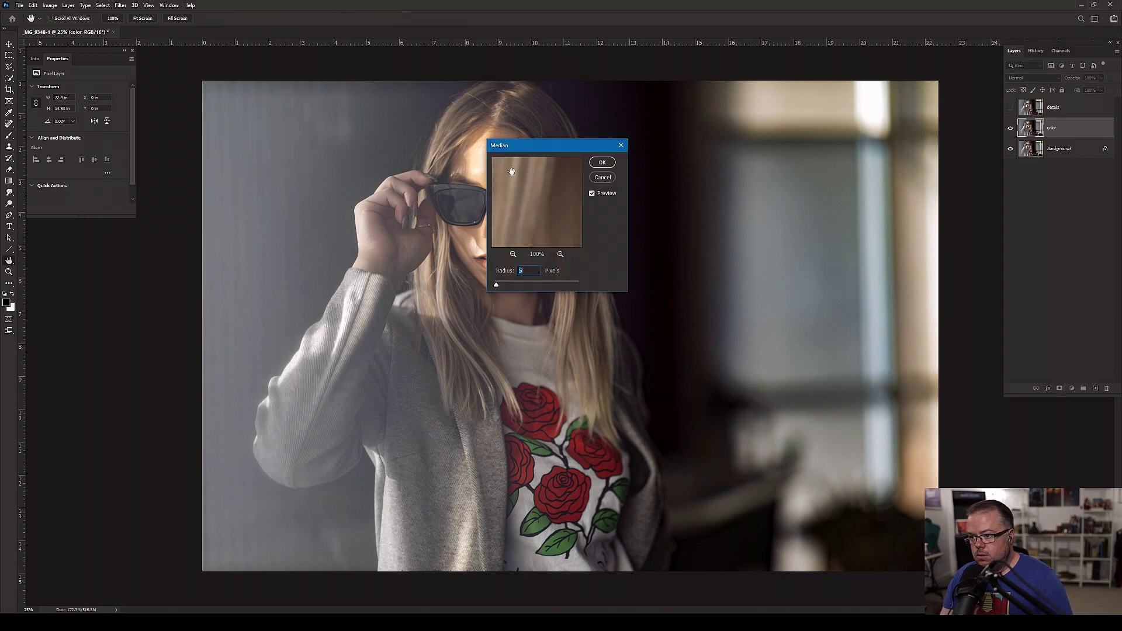
{"action": "left_click", "coordinate": [602, 163]}
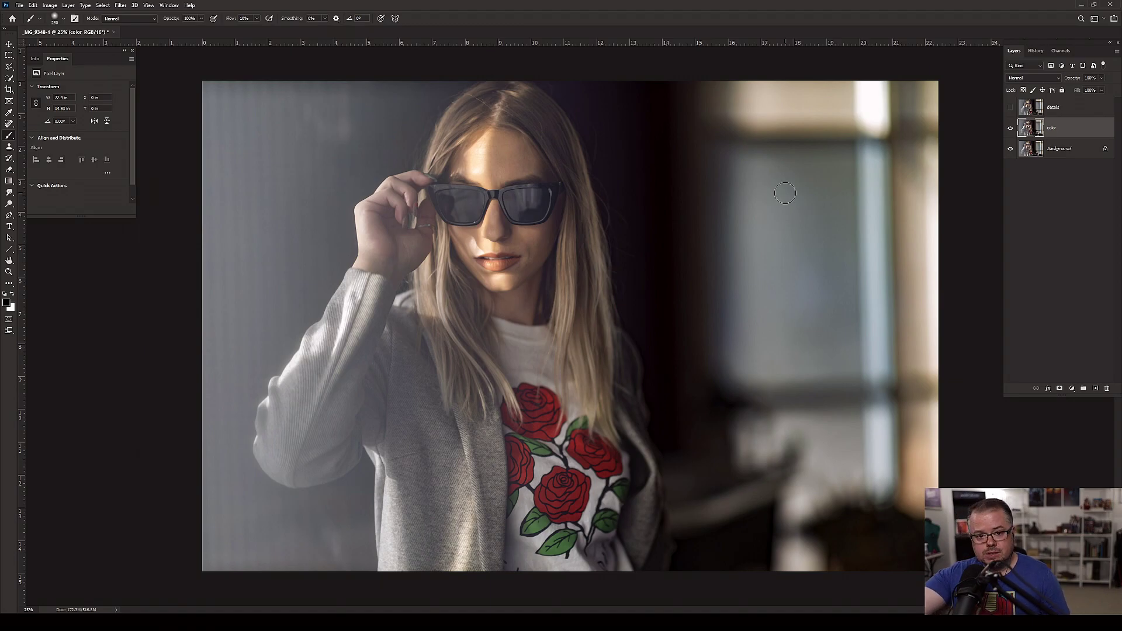
- Run the retouching action to build the Frequency Separation and Dodge And Burn layer groups
{"action": "left_click", "coordinate": [120, 6]}
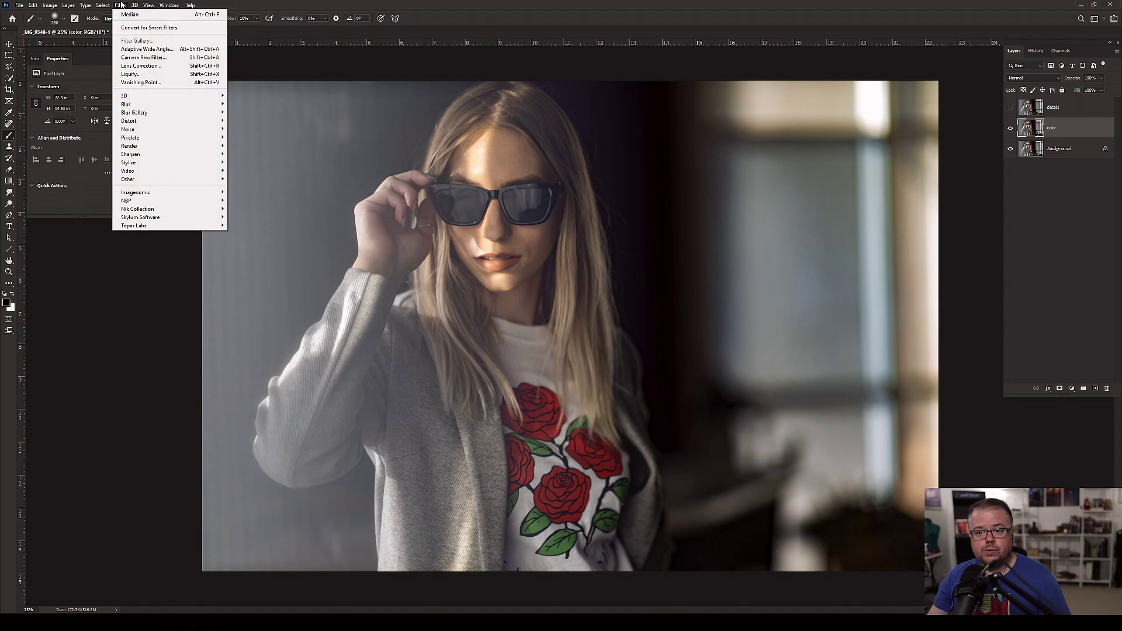
{"action": "left_click", "coordinate": [472, 4]}
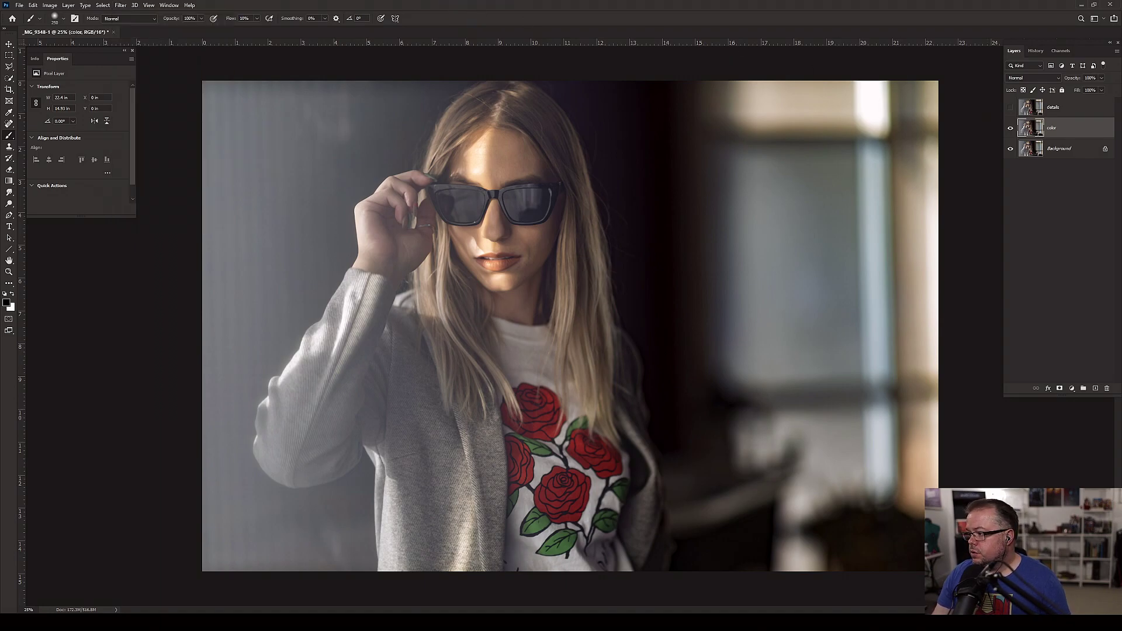
{"action": "key", "text": "F2"}
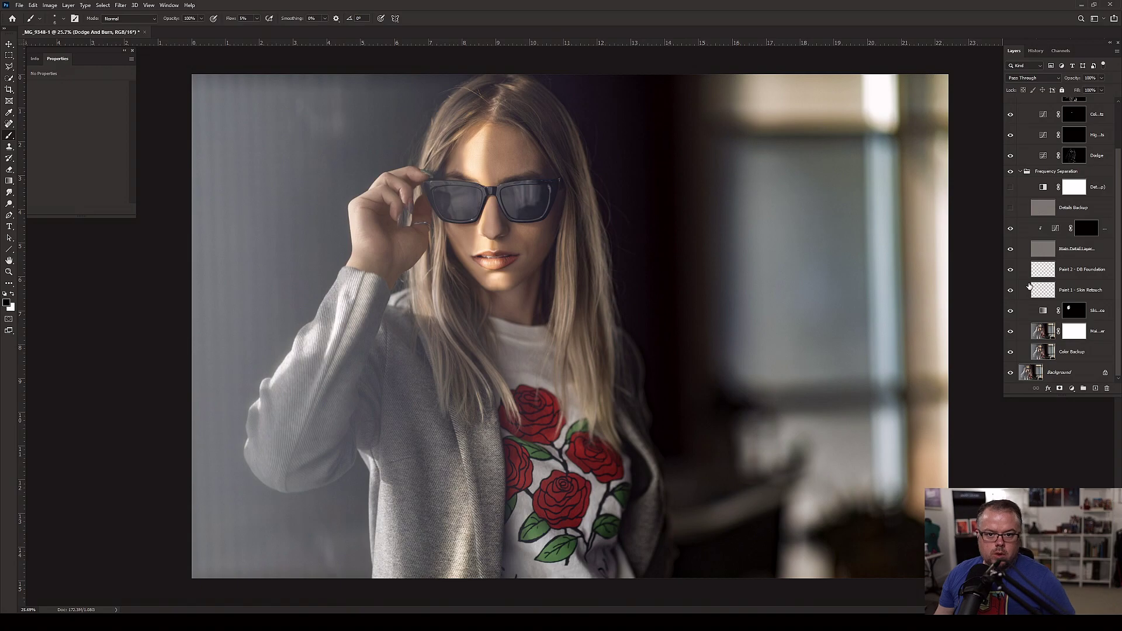
- Compare the retouched portrait with the Background layer alone, for the whole photo and close up on the face
{"action": "left_click", "coordinate": [1010, 373], "text": "alt"}
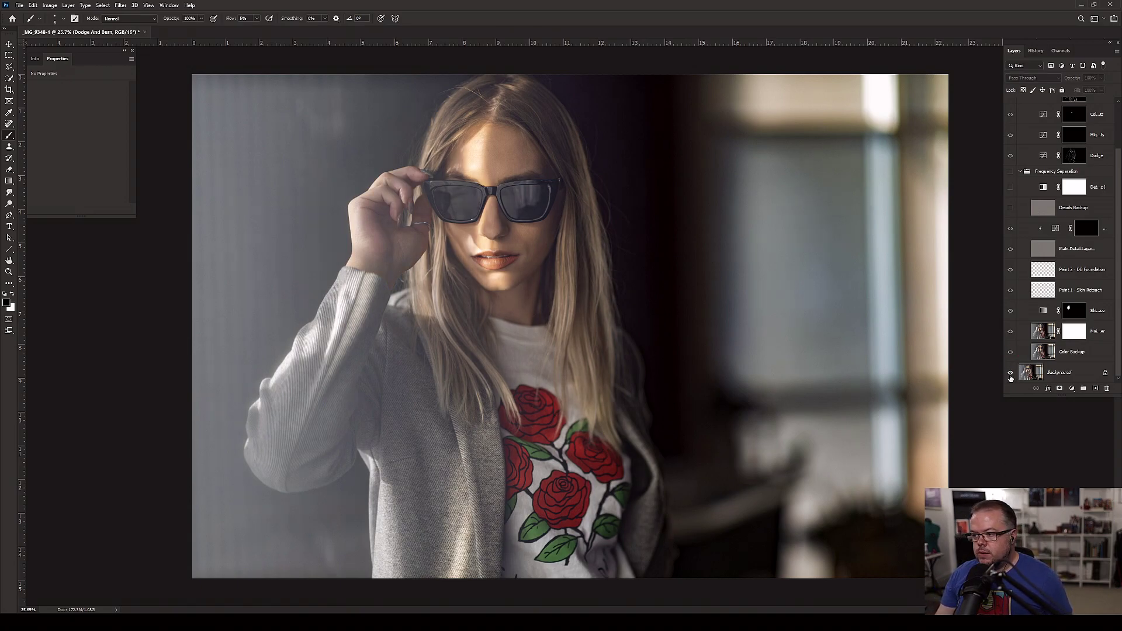
{"action": "left_click", "coordinate": [1010, 374], "text": "alt"}
{"action": "scroll", "coordinate": [531, 240], "scroll_direction": "up", "scroll_amount": 5}
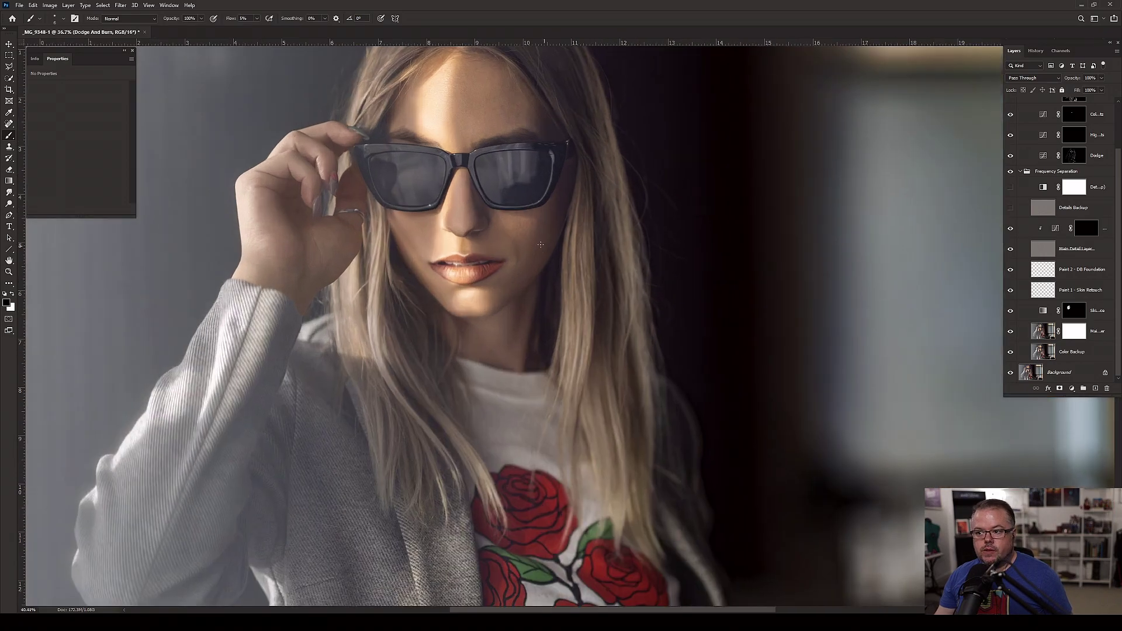
{"action": "left_click_drag", "start_coordinate": [471, 220], "coordinate": [522, 316]}
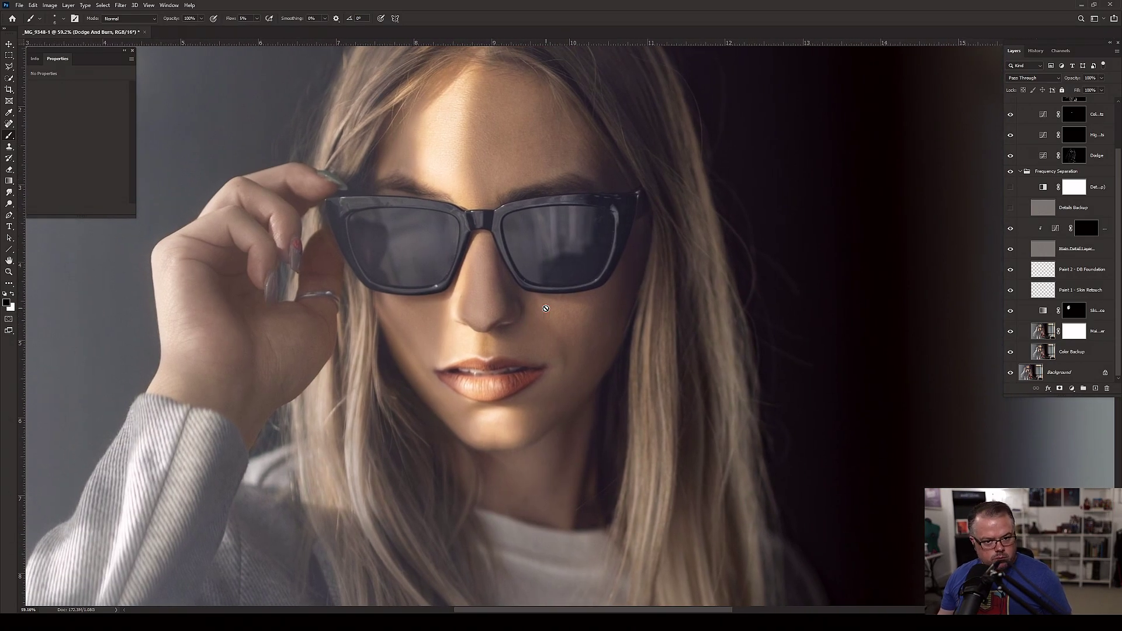
{"action": "left_click", "coordinate": [1011, 374], "text": "alt"}
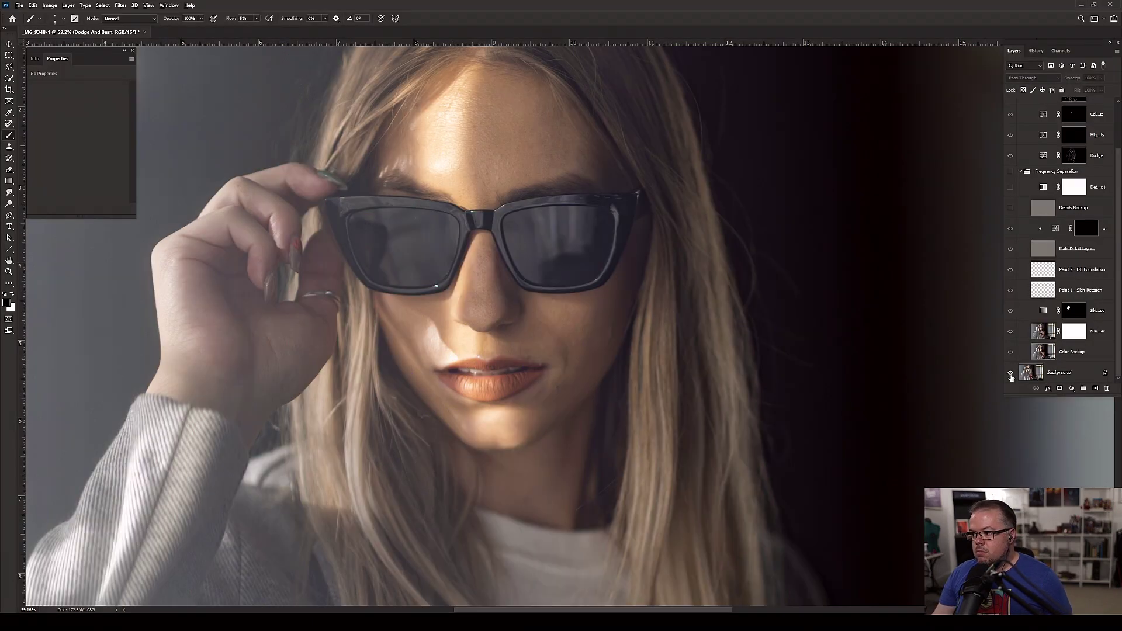
{"action": "left_click", "coordinate": [1011, 374], "text": "alt"}
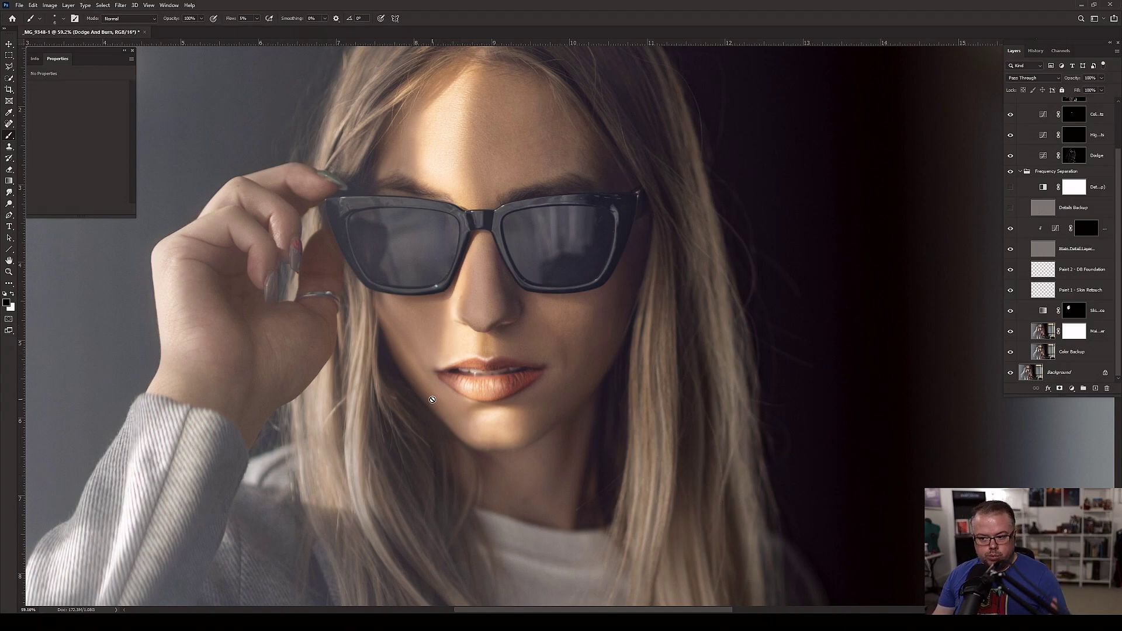
- Select the Paint 1 - Skin Retouch layer and compare the face with that layer shown and hidden
{"action": "left_click", "coordinate": [1042, 292]}
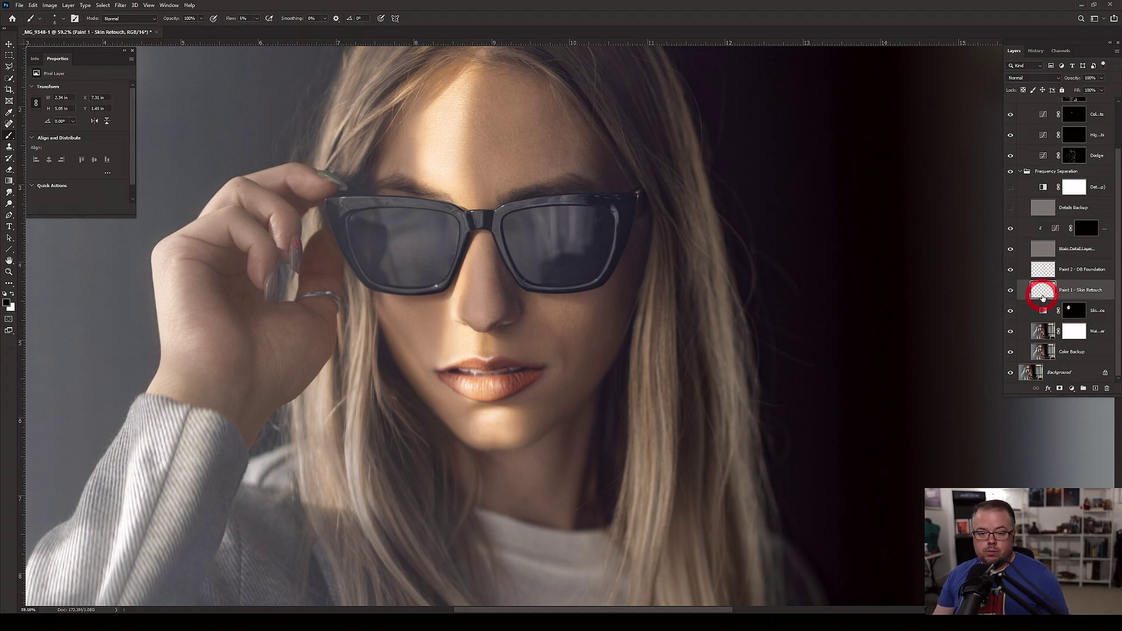
{"action": "left_click", "coordinate": [1011, 291]}
{"action": "left_click", "coordinate": [1011, 290]}
{"action": "left_click", "coordinate": [1011, 291]}
{"action": "left_click", "coordinate": [1011, 291]}
{"action": "left_click", "coordinate": [1012, 291]}
{"action": "left_click", "coordinate": [1012, 291]}
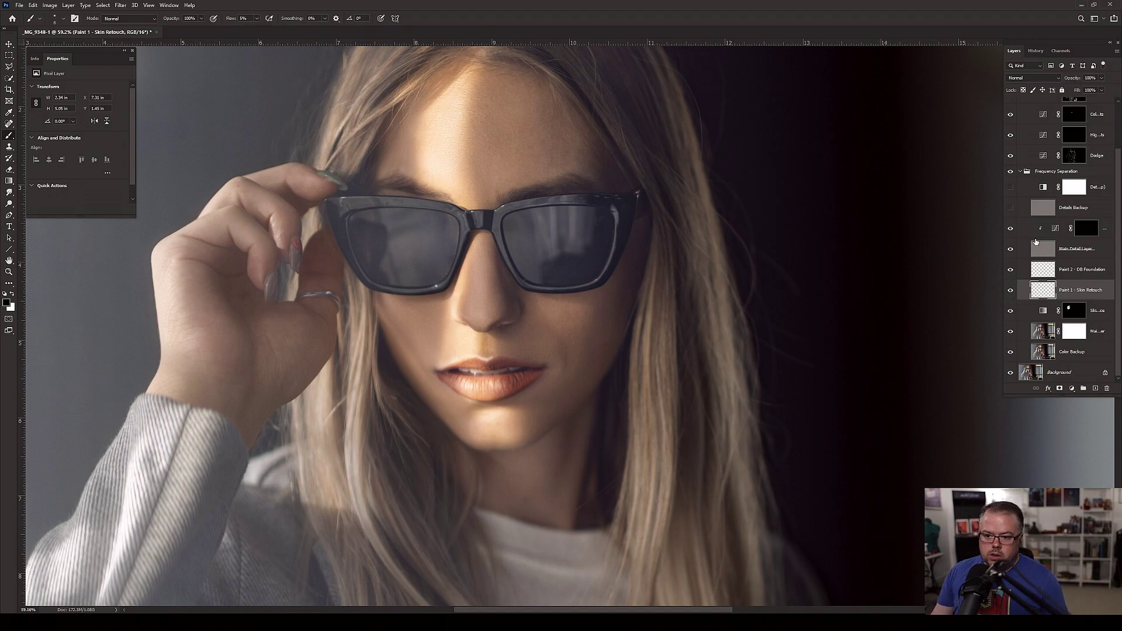
- Compare the whole photo with the Dodge And Burn group shown and hidden
{"action": "key", "text": "ctrl+0"}
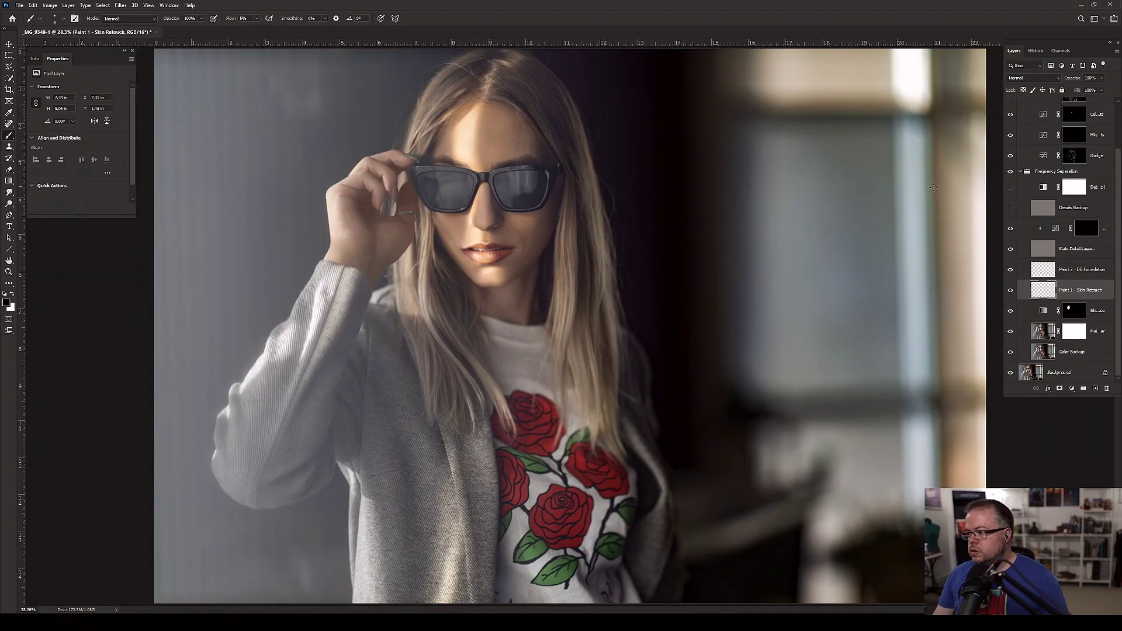
{"action": "scroll", "coordinate": [1029, 271], "scroll_direction": "up", "scroll_amount": 2}
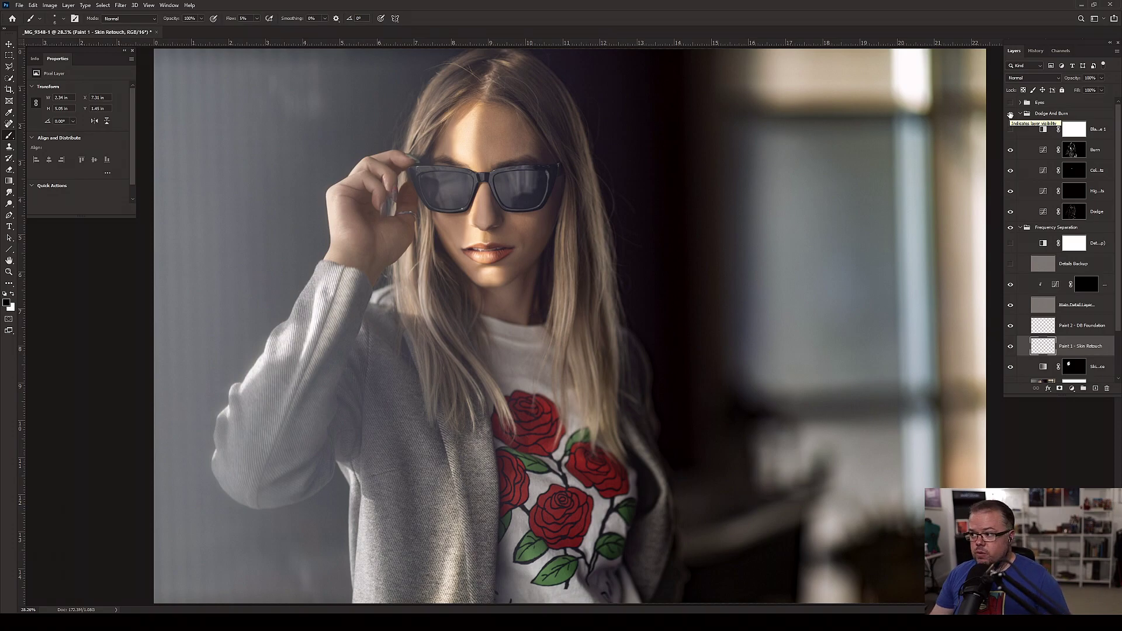
{"action": "left_click", "coordinate": [1010, 115]}
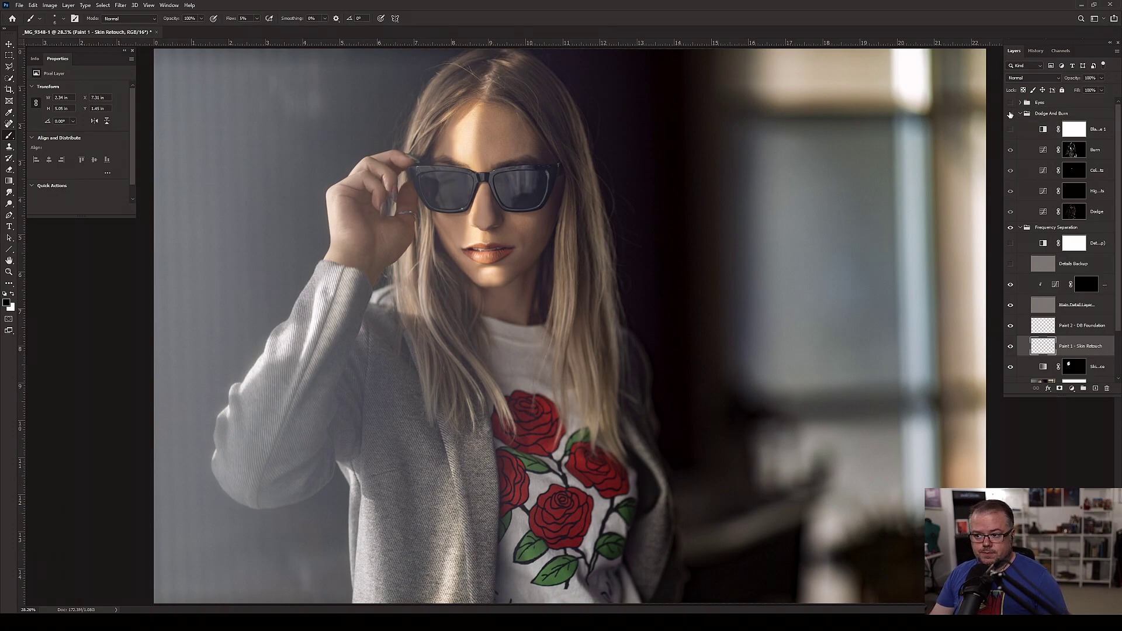
{"action": "left_click", "coordinate": [1010, 114]}
{"action": "left_click", "coordinate": [1010, 114]}
{"action": "left_click", "coordinate": [1010, 114]}
{"action": "left_click", "coordinate": [1010, 114]}
{"action": "left_click", "coordinate": [1010, 115]}
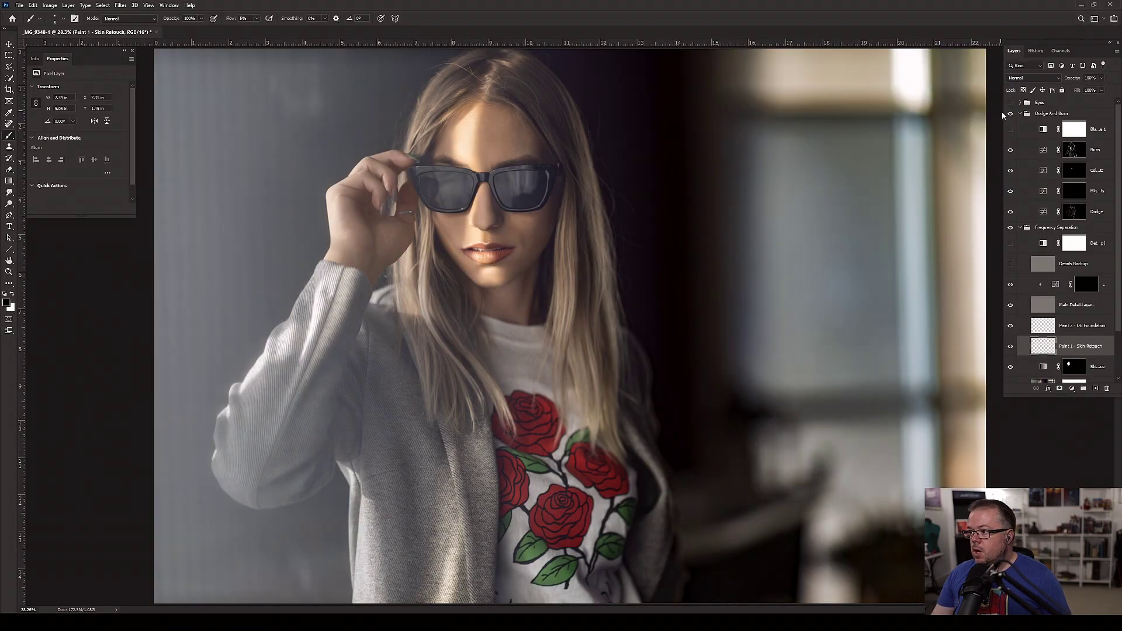
{"action": "left_click", "coordinate": [1010, 114]}
{"action": "left_click", "coordinate": [1010, 114]}
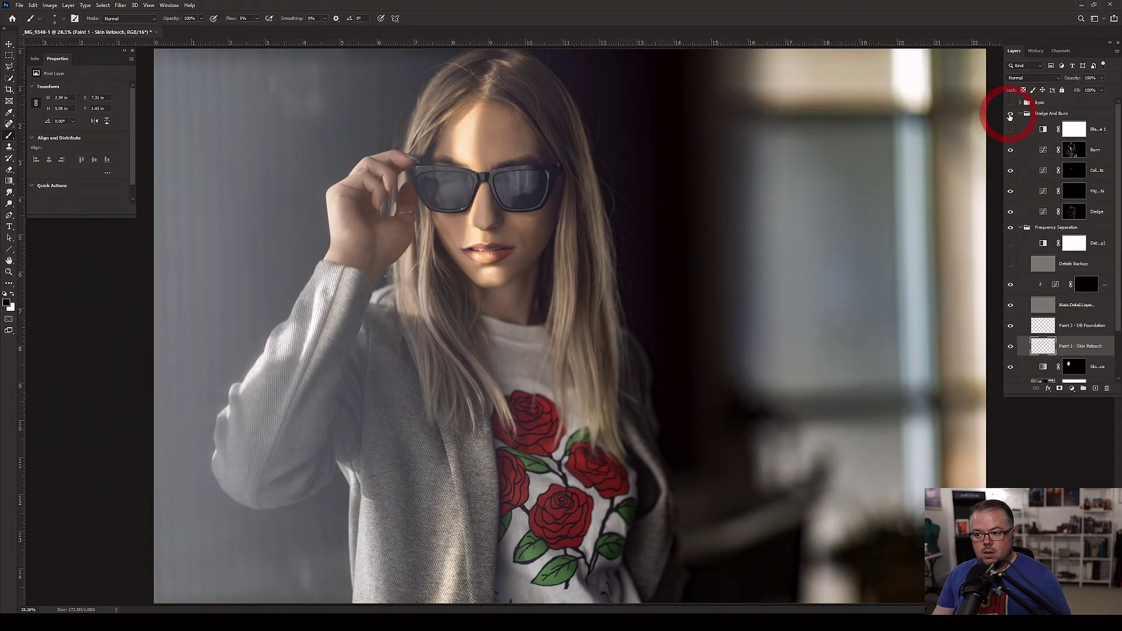
{"action": "left_click", "coordinate": [1010, 114]}
{"action": "left_click", "coordinate": [1009, 114]}
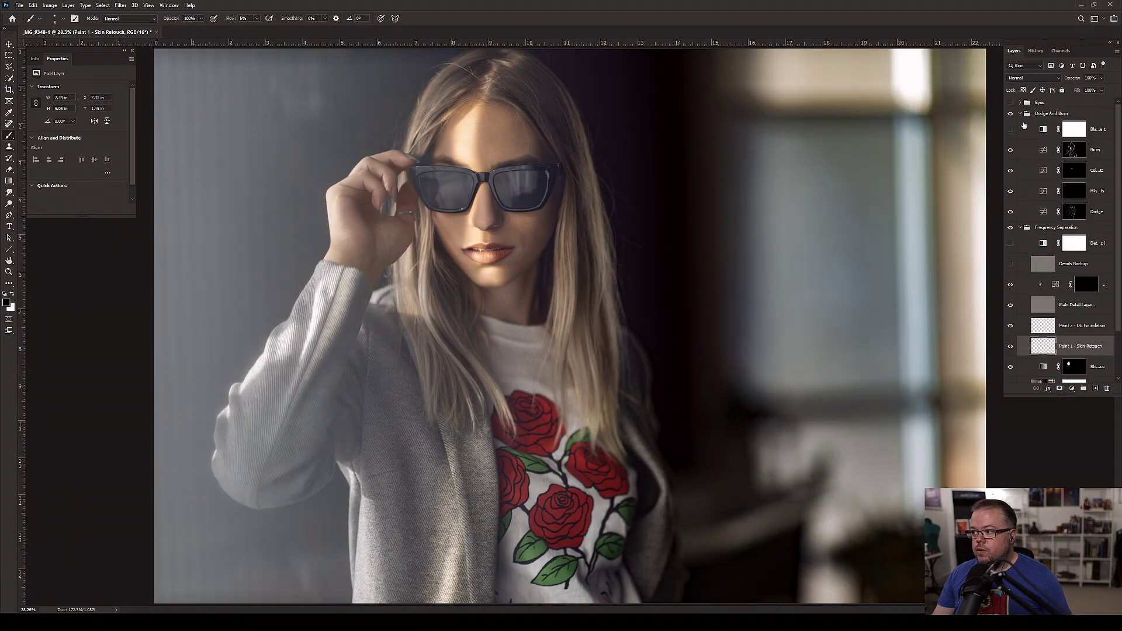
{"action": "left_click", "coordinate": [1011, 113]}
{"action": "left_click", "coordinate": [1011, 114]}
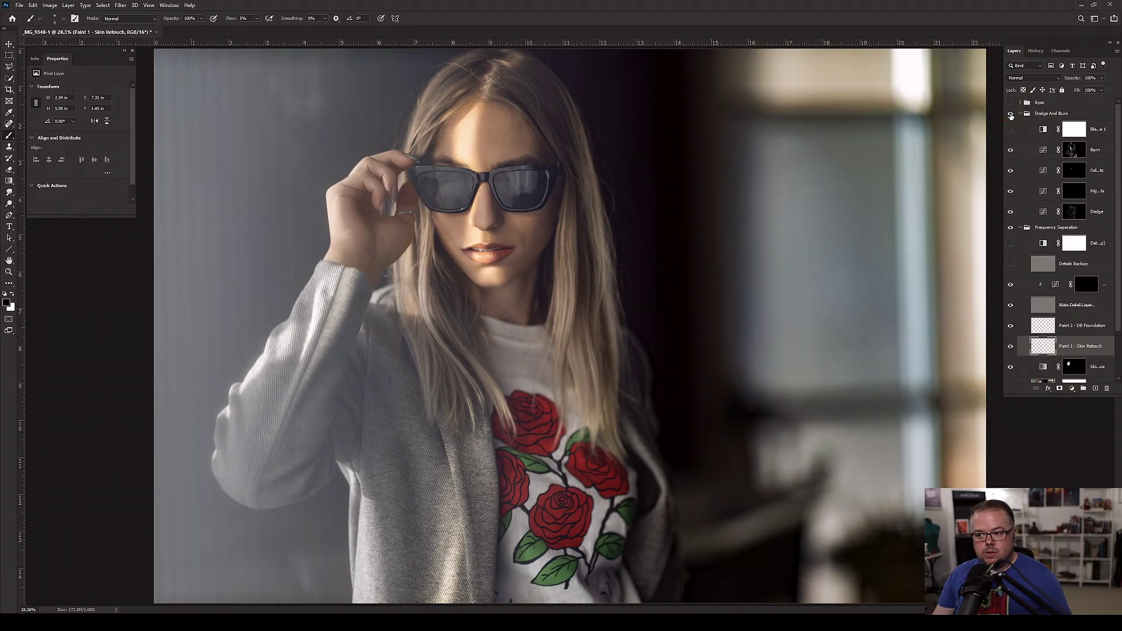
{"action": "left_click", "coordinate": [1011, 114]}
{"action": "left_click", "coordinate": [1011, 114]}
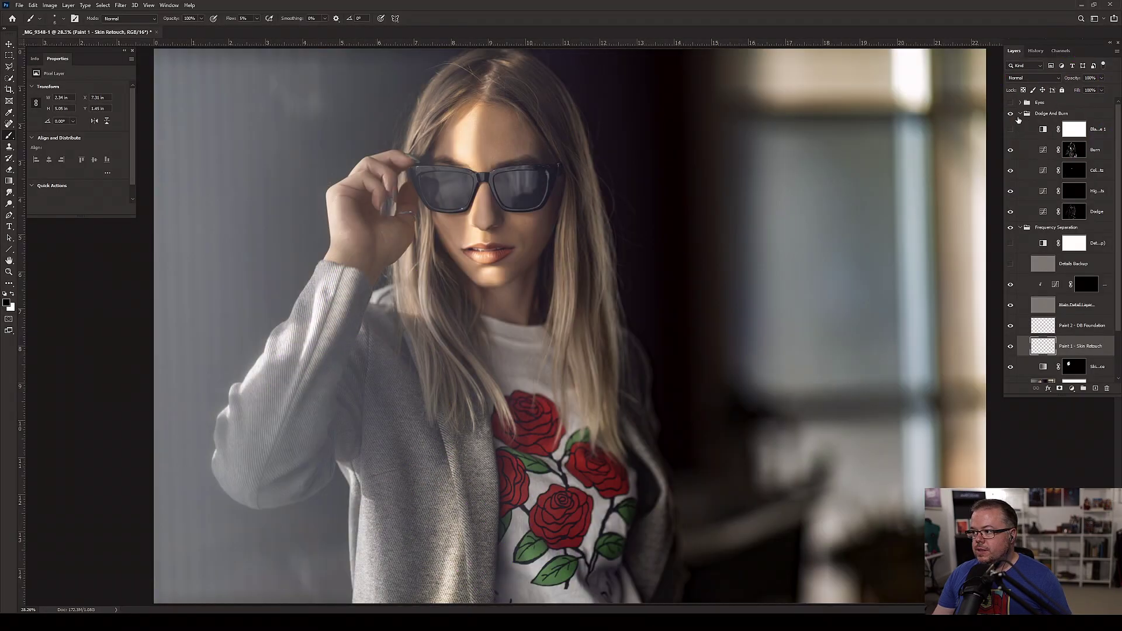
{"action": "left_click", "coordinate": [1011, 113]}
{"action": "left_click", "coordinate": [1011, 114]}
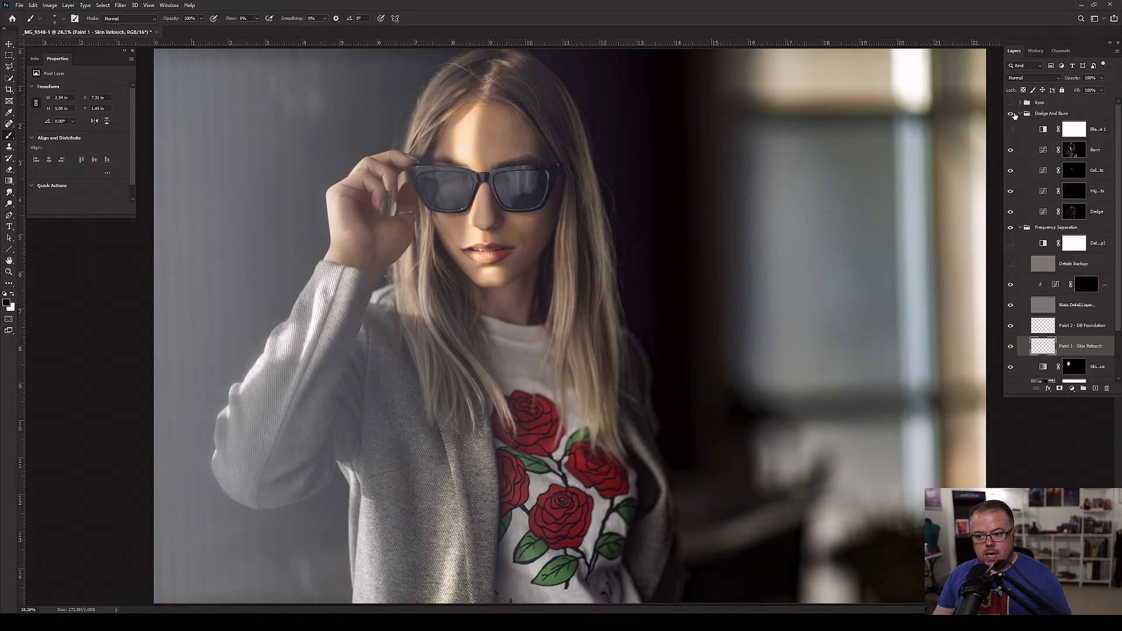
{"action": "left_click", "coordinate": [1013, 114]}
{"action": "left_click", "coordinate": [1013, 114]}
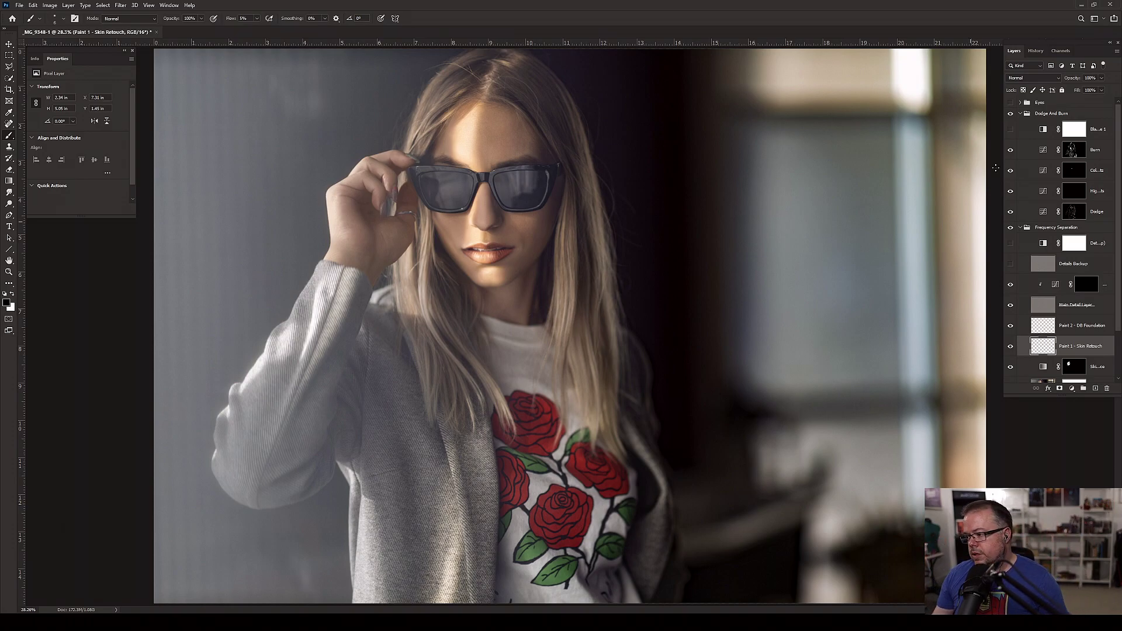
- Select the Skin Color Balance gradient map layer and compare the skin tones with it shown and hidden
{"action": "scroll", "coordinate": [1039, 326], "scroll_direction": "down", "scroll_amount": 2}
{"action": "scroll", "coordinate": [1038, 323], "scroll_direction": "down", "scroll_amount": 1}
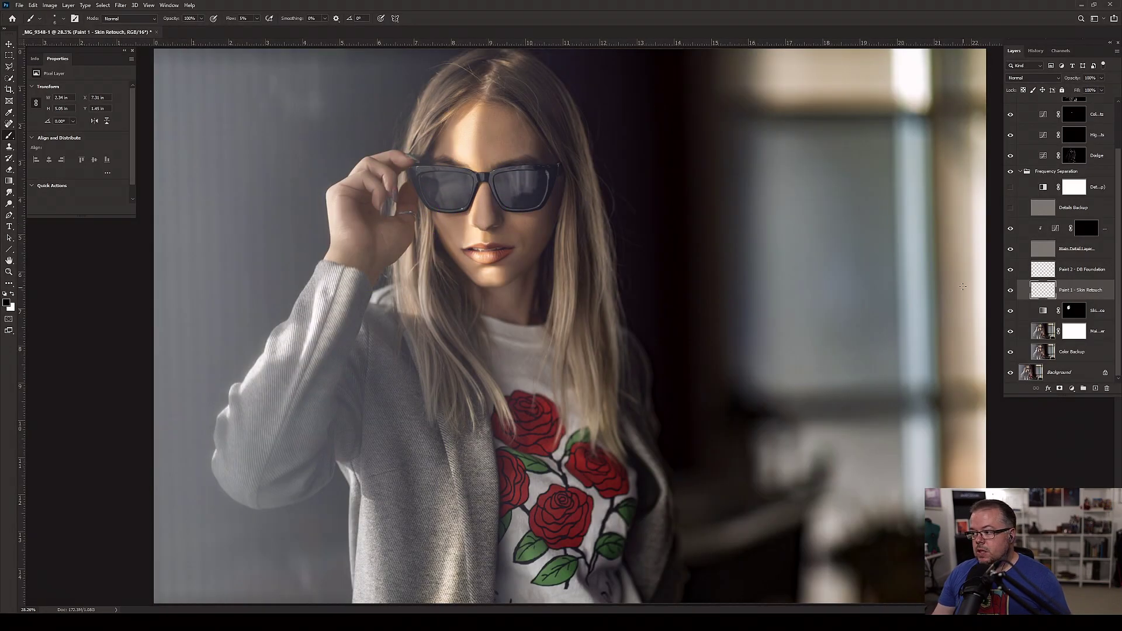
{"action": "left_click", "coordinate": [1020, 311]}
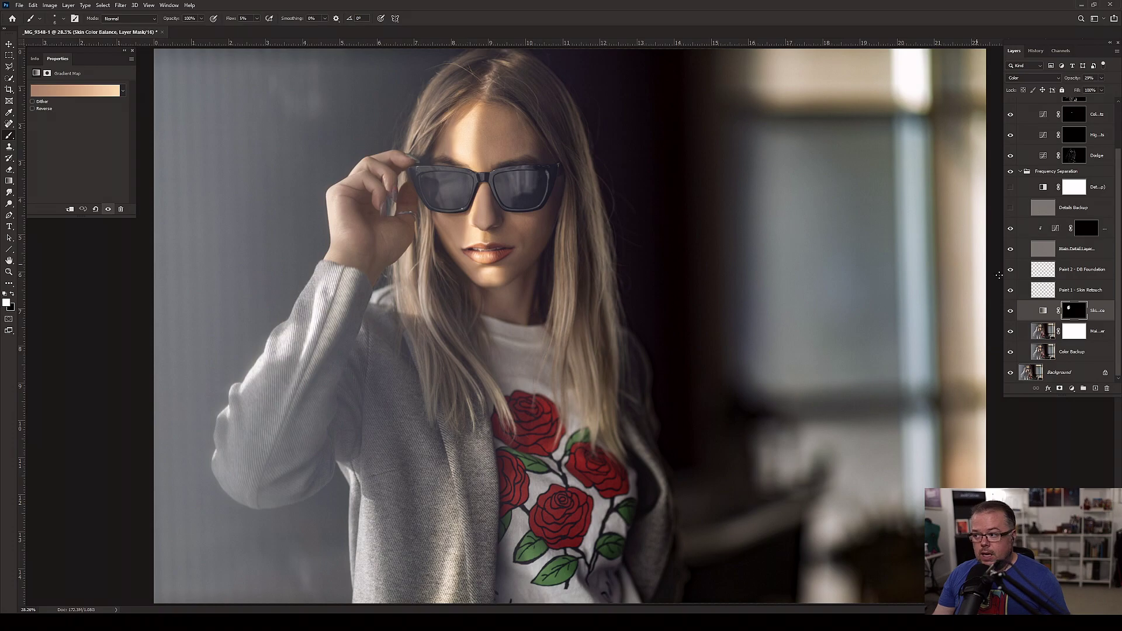
{"action": "left_click", "coordinate": [1011, 312]}
{"action": "left_click", "coordinate": [1010, 314]}
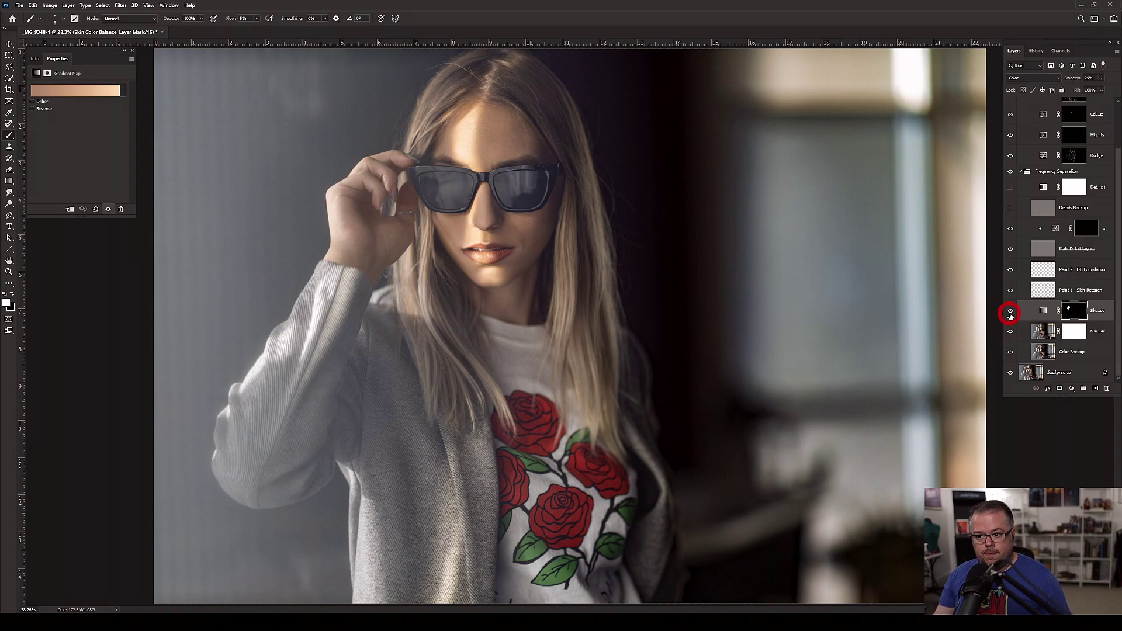
{"action": "left_click", "coordinate": [1010, 314]}
{"action": "left_click", "coordinate": [1010, 314]}
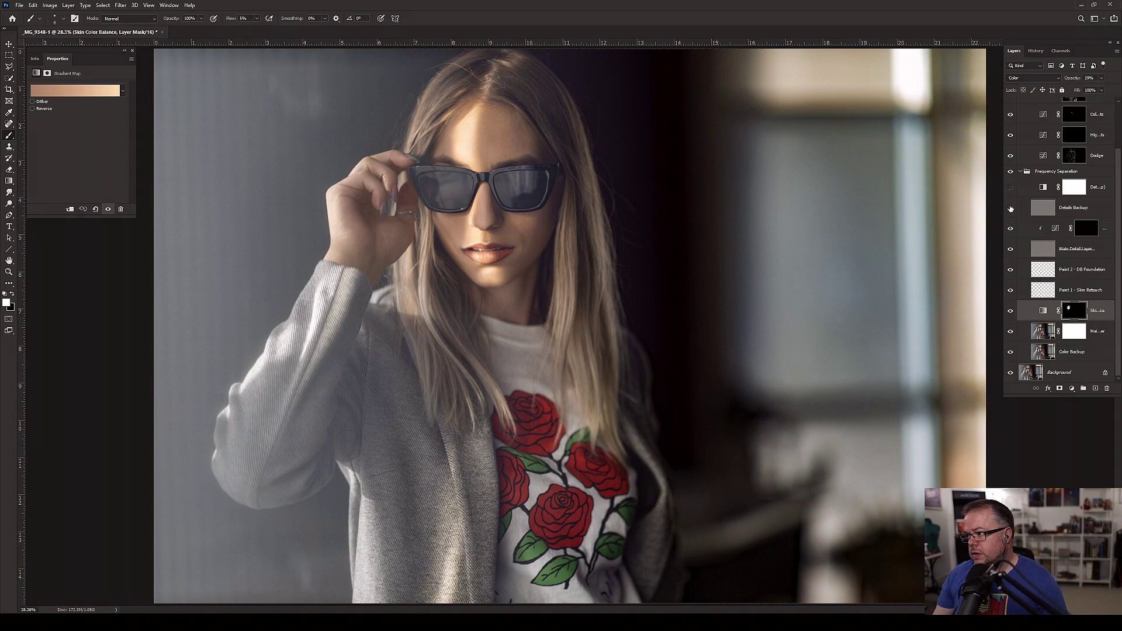
- Stamp all visible layers into a new merged layer directly above the Dodge And Burn group
{"action": "scroll", "coordinate": [1028, 275], "scroll_direction": "up", "scroll_amount": 2}
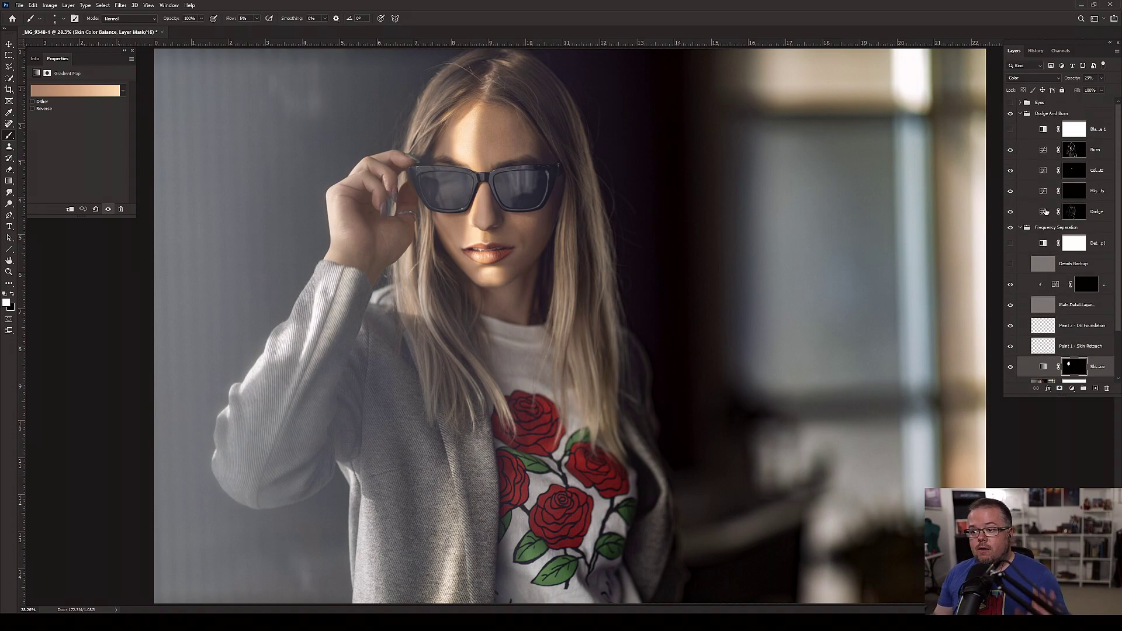
{"action": "left_click", "coordinate": [1056, 115]}
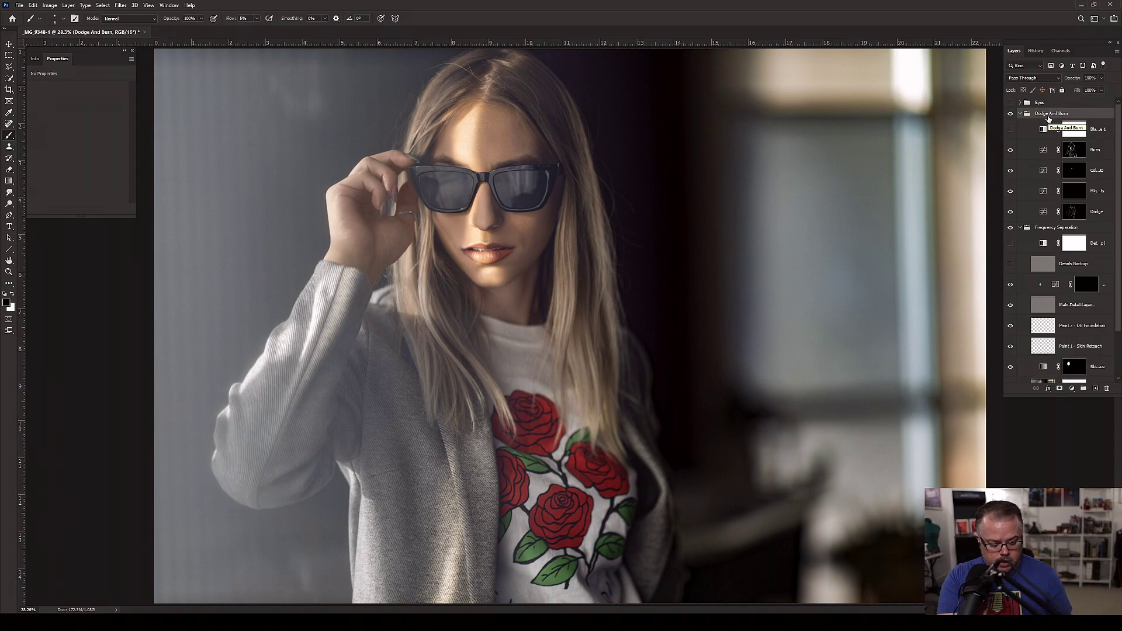
{"action": "key", "text": "ctrl+alt+shift+e"}
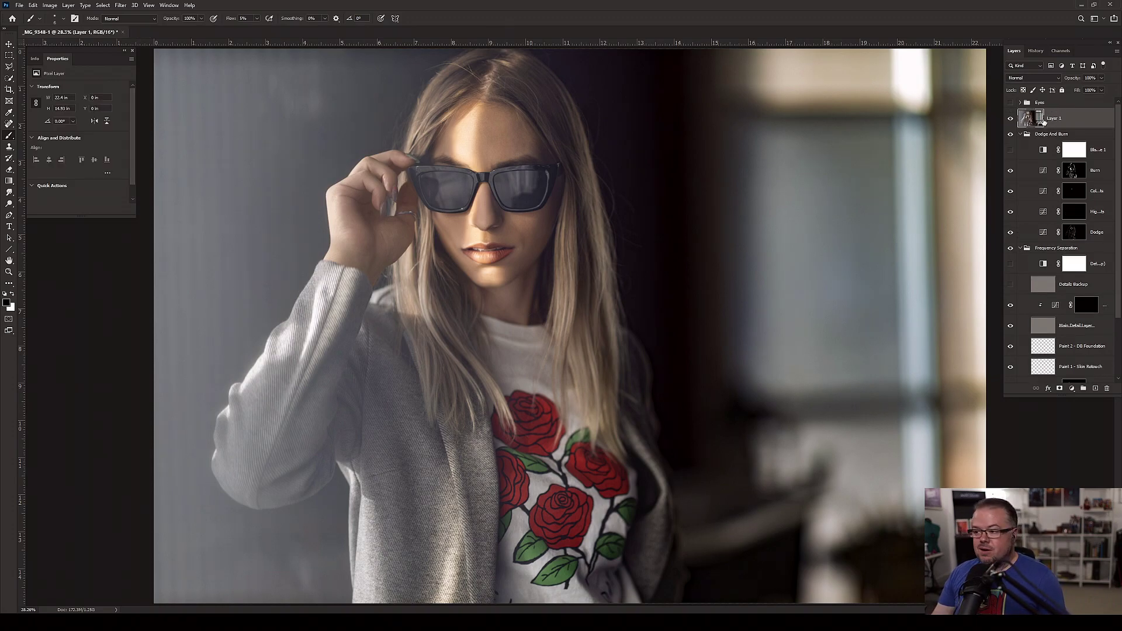
- Duplicate the merged layer into a new, unnamed document
{"action": "right_click", "coordinate": [1071, 119]}
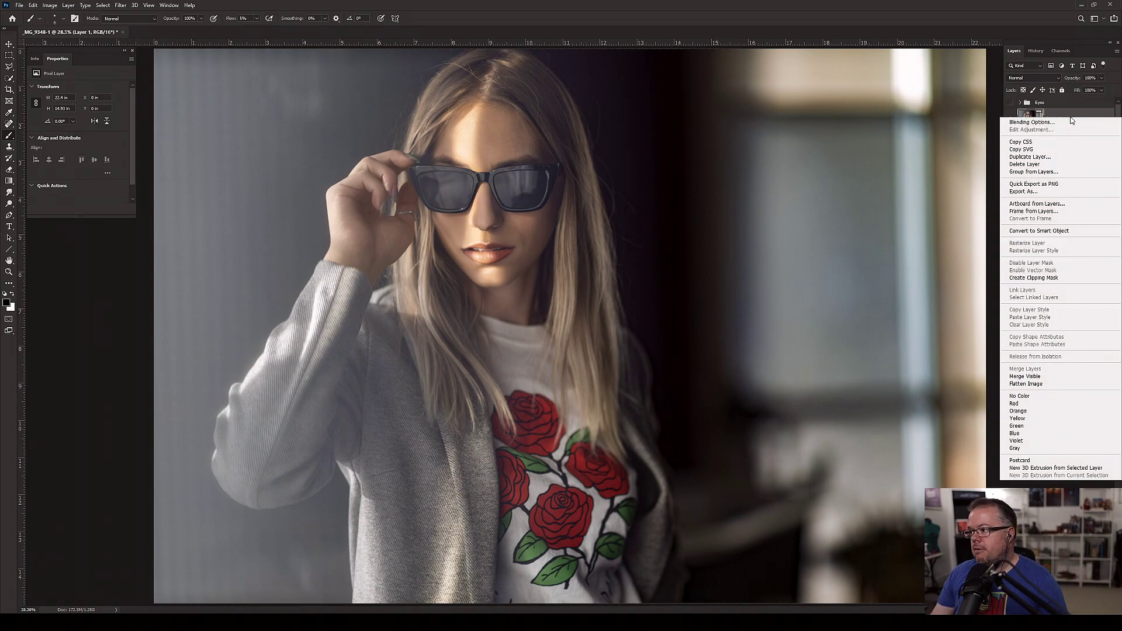
{"action": "left_click", "coordinate": [1028, 159]}
{"action": "left_click", "coordinate": [175, 157]}
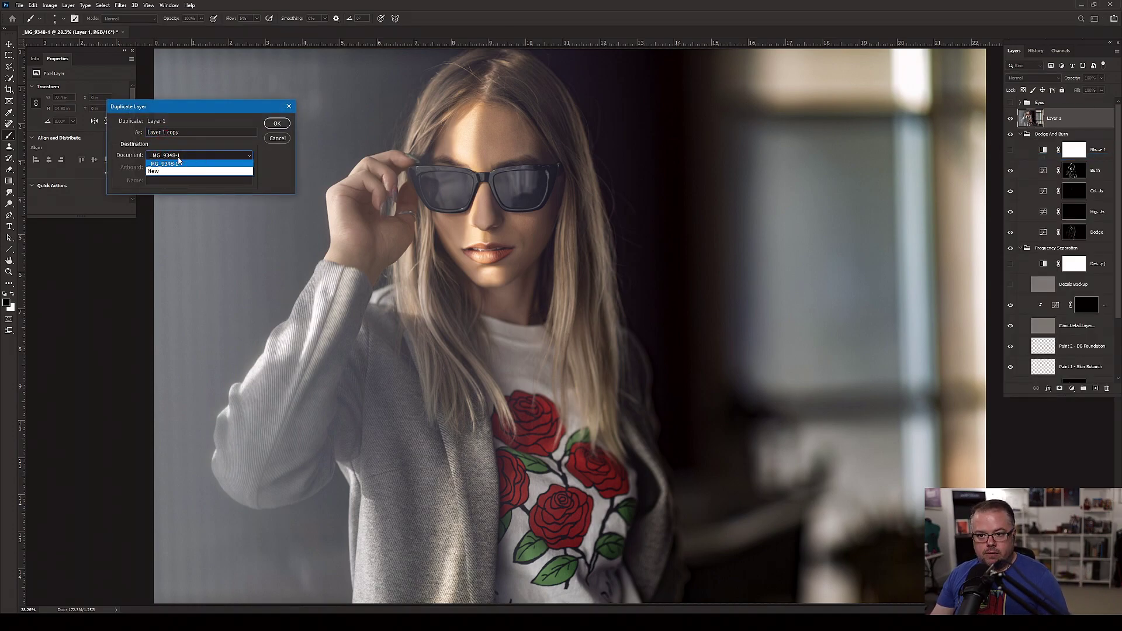
{"action": "left_click", "coordinate": [169, 172]}
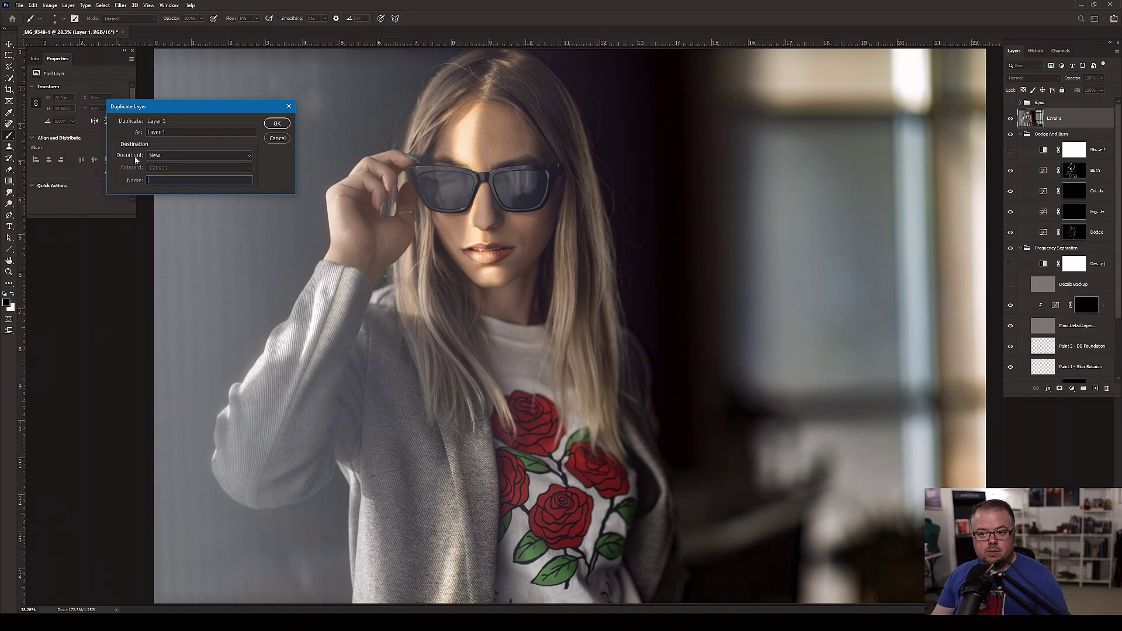
{"action": "left_click", "coordinate": [277, 123]}
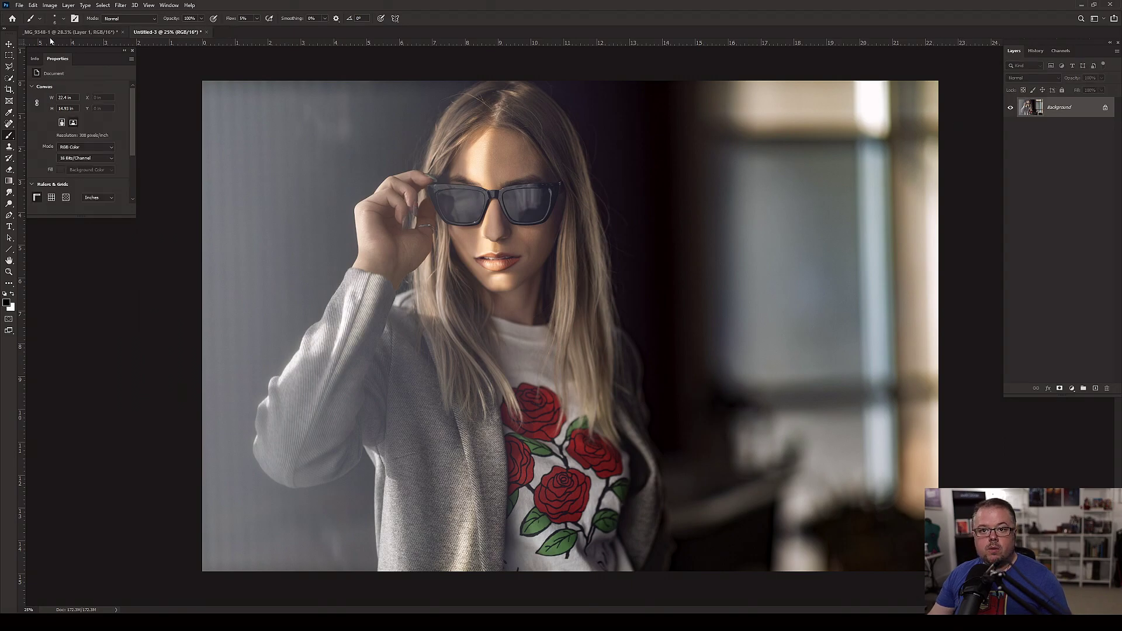
- Revisit the layered original, return to the new document and set the background color to red sampled from the shirt's lower rose
{"action": "left_click", "coordinate": [52, 32]}
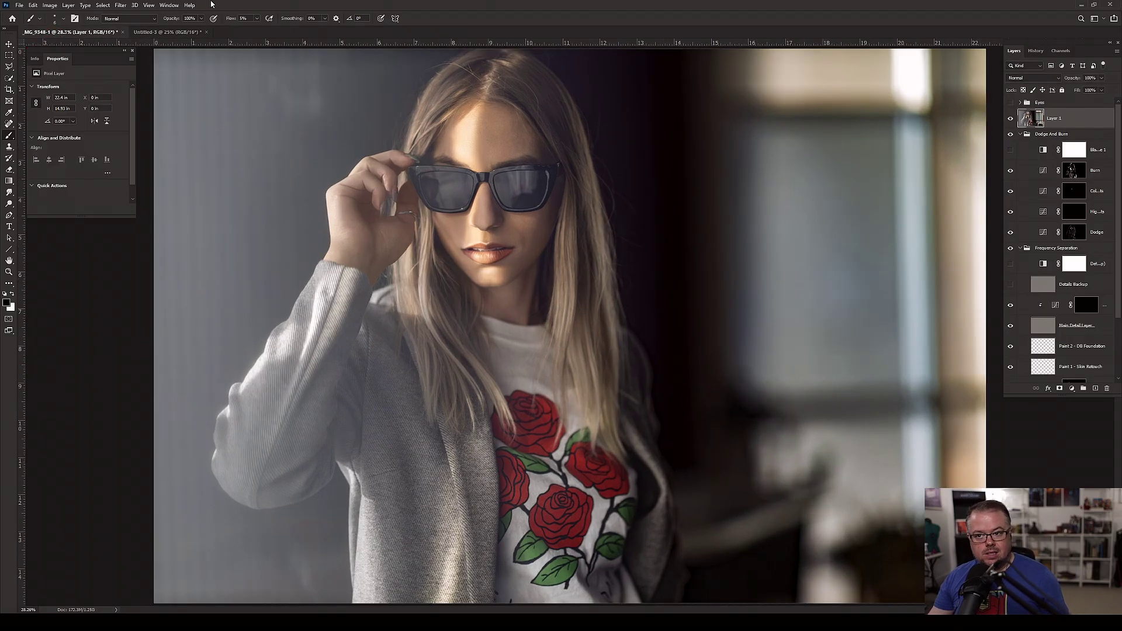
{"action": "left_click", "coordinate": [168, 32]}
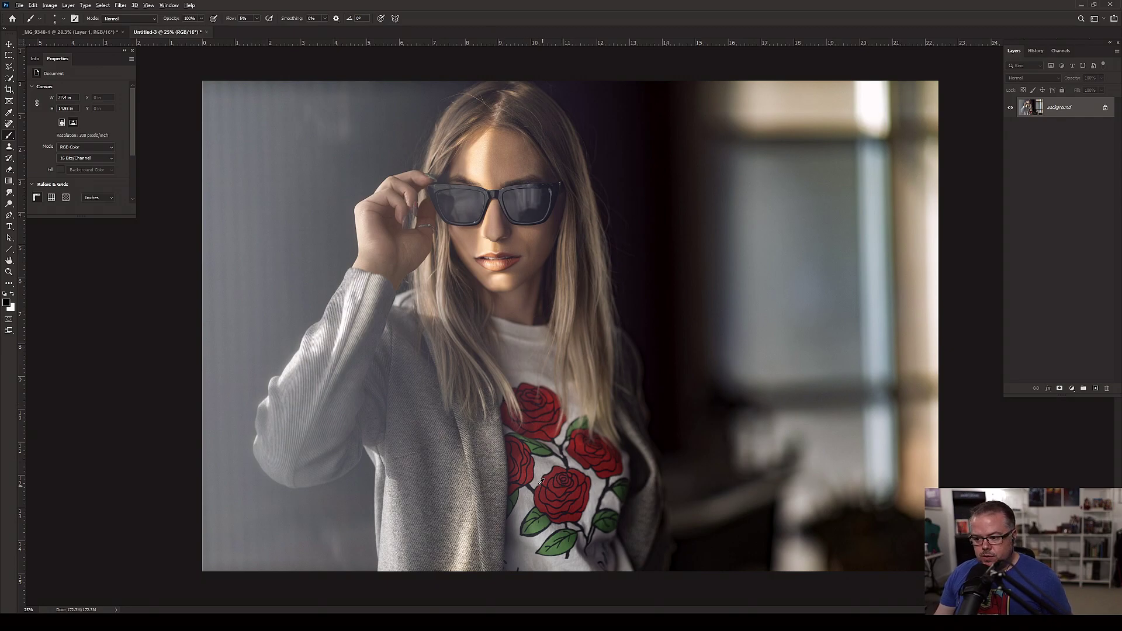
{"action": "left_click", "coordinate": [562, 487], "text": "alt"}
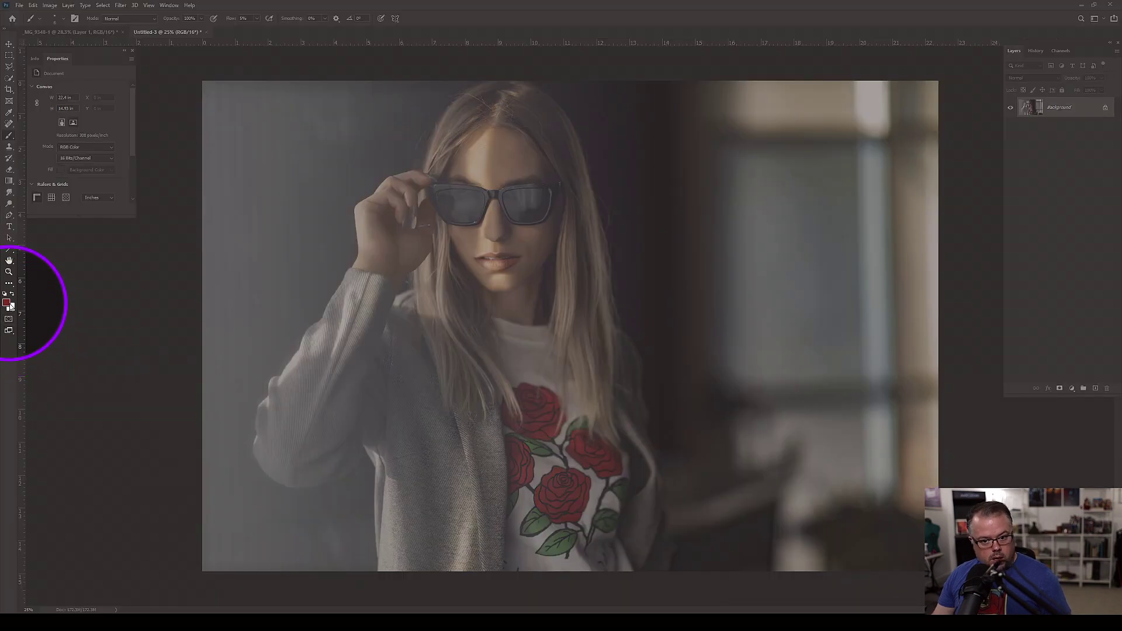
{"action": "key", "text": "x"}
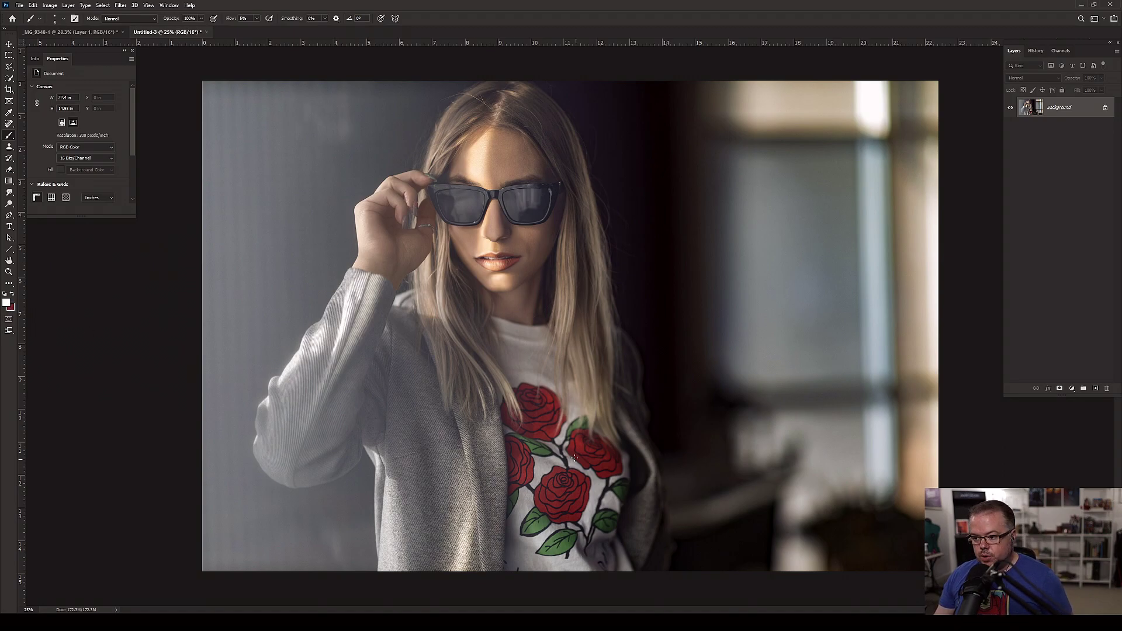
- Sample green from the shirt's lower leaf and add a Solid Color fill layer in that color (#65855f)
{"action": "left_click", "coordinate": [538, 525], "text": "alt"}
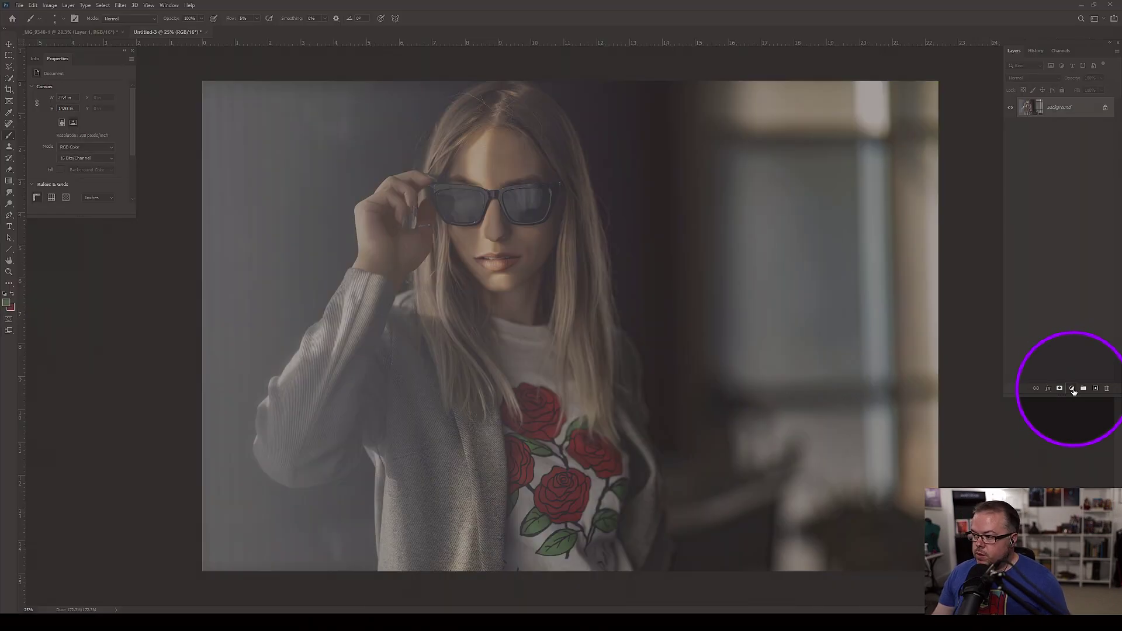
{"action": "left_click", "coordinate": [1072, 389]}
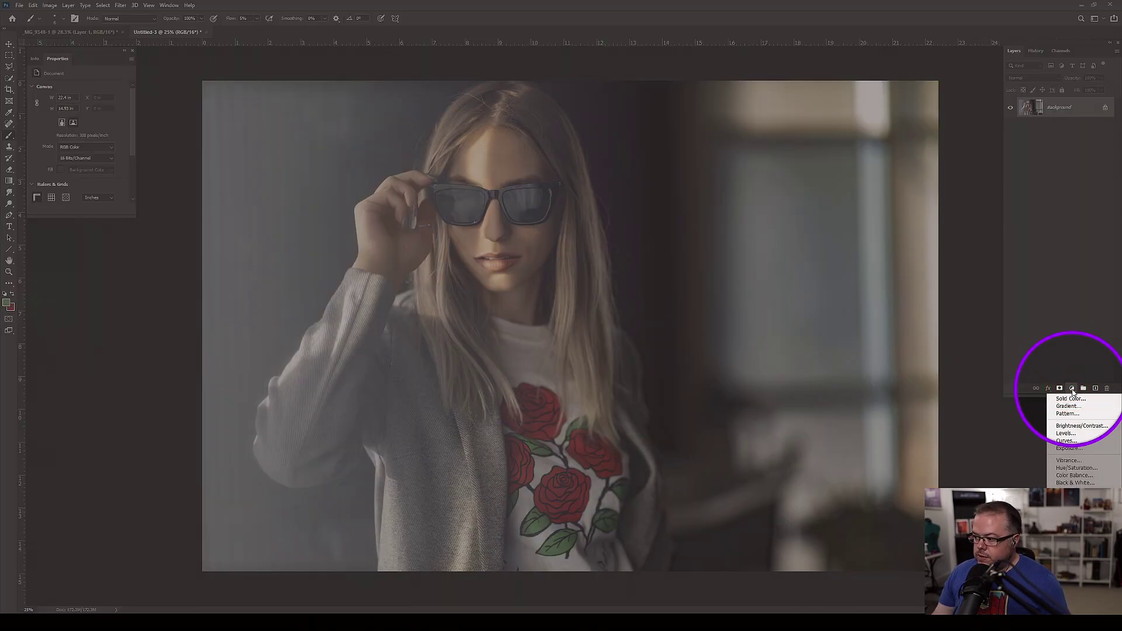
{"action": "left_click", "coordinate": [1067, 399]}
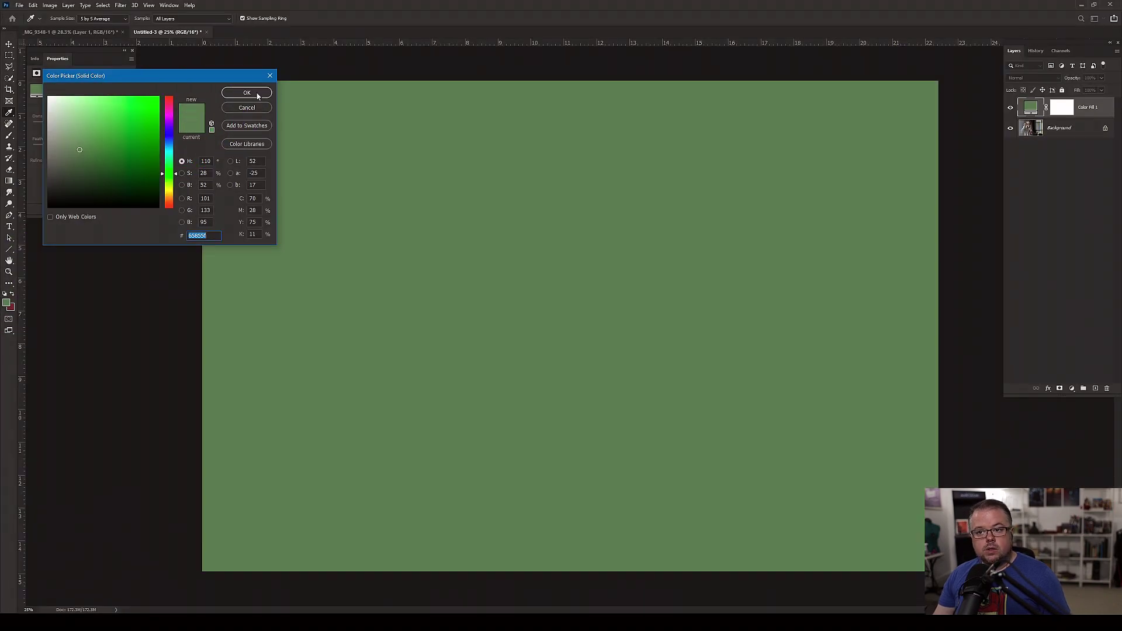
{"action": "left_click", "coordinate": [246, 92]}
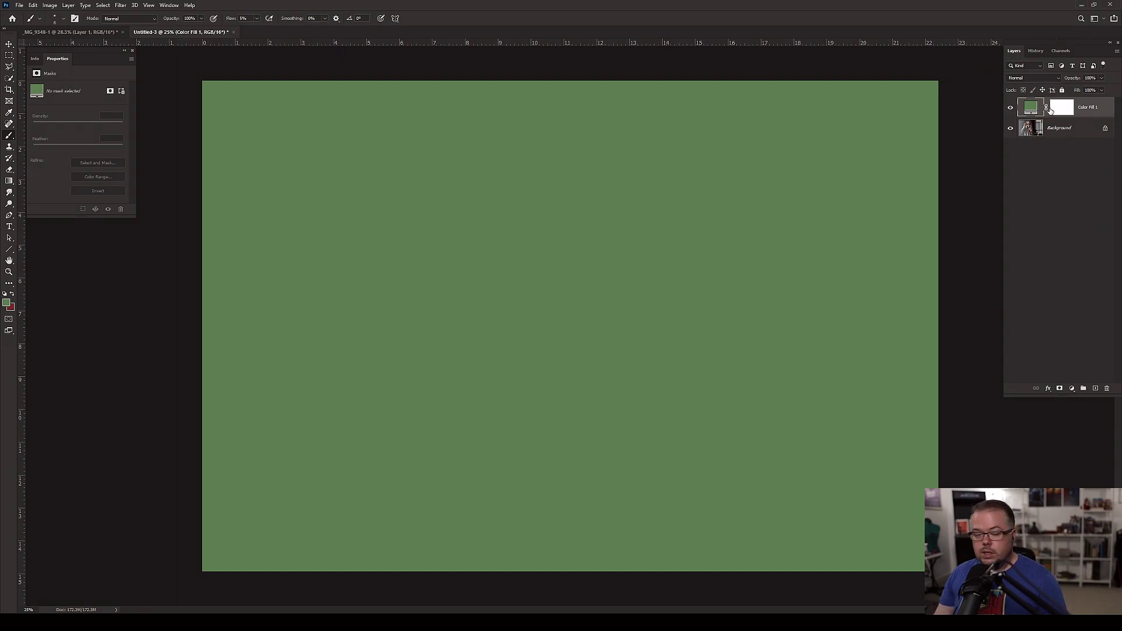
- Try the green fill layer in Overlay, compare it with Soft Light, and set its blend mode to Soft Light
{"action": "left_click", "coordinate": [1028, 78]}
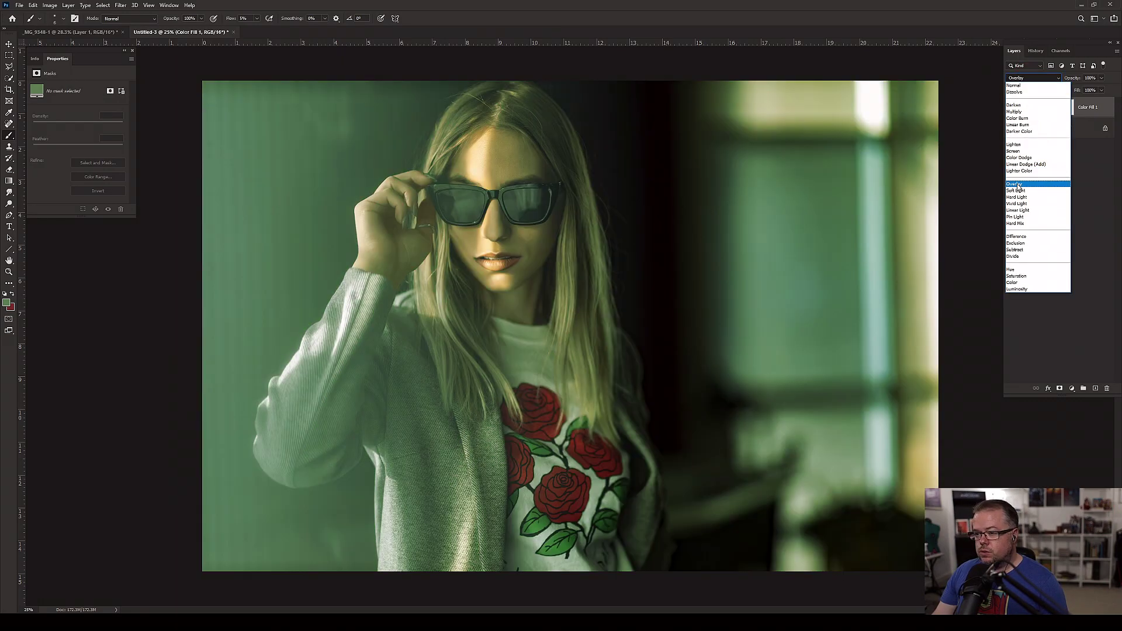
{"action": "left_click", "coordinate": [1015, 183]}
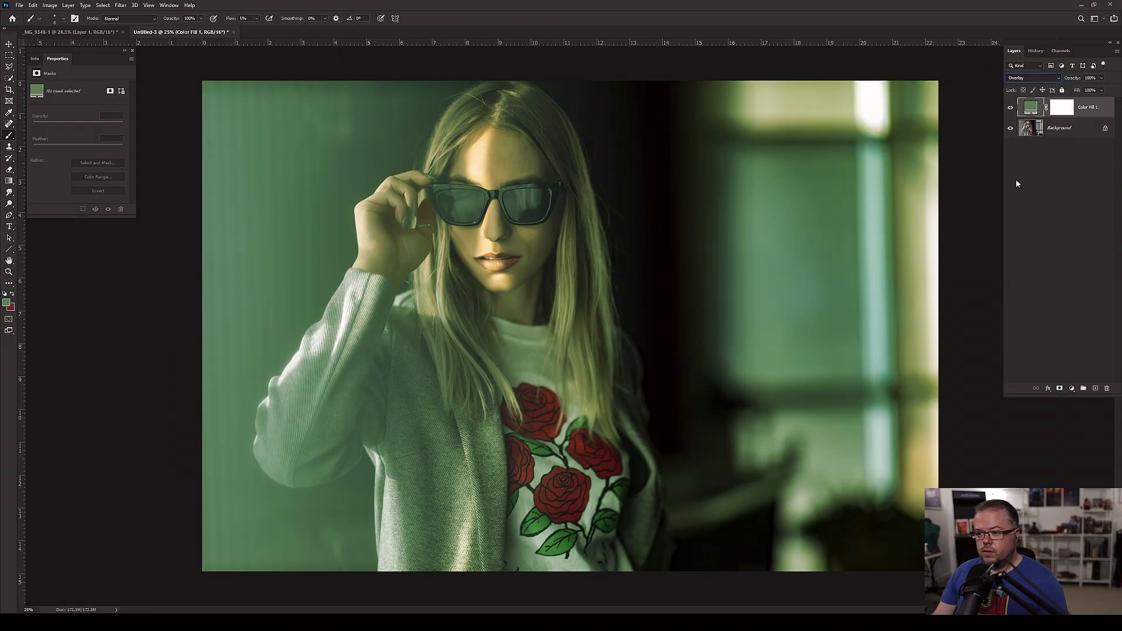
{"action": "key", "text": "Down"}
{"action": "key", "text": "Up"}
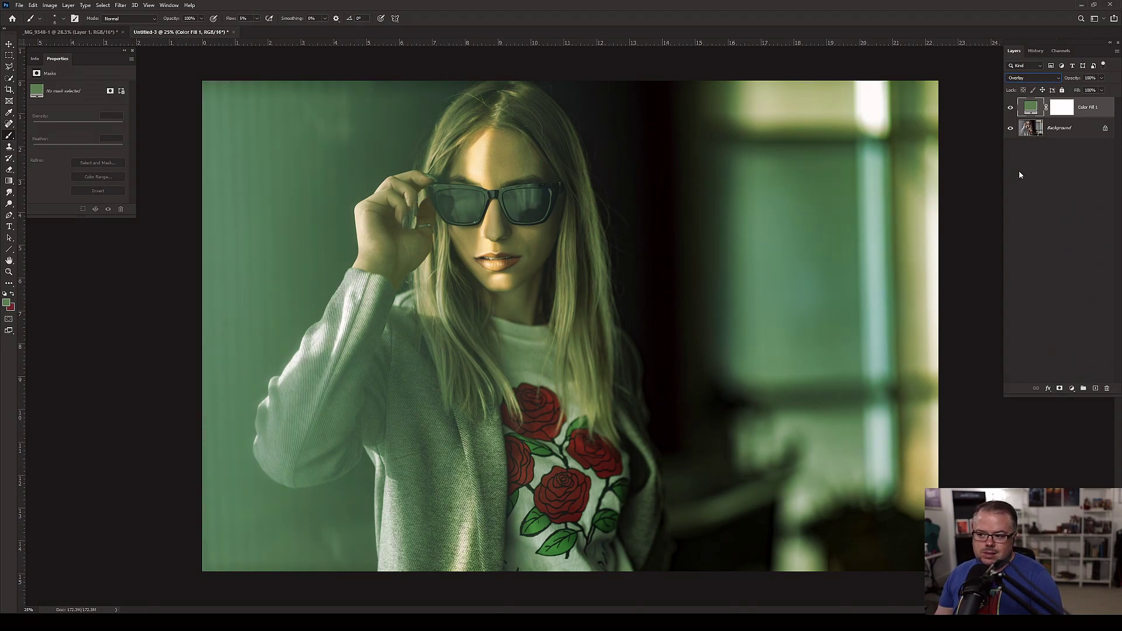
{"action": "key", "text": "Down"}
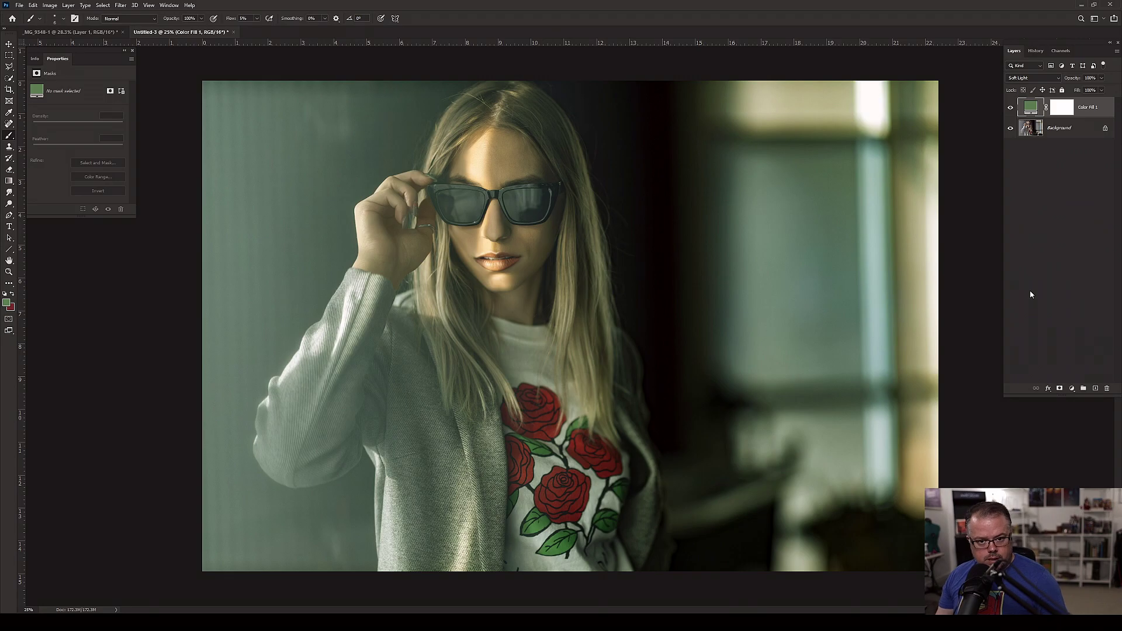
- Add a Solid Color fill layer in the sampled red (#7b2c2f) above the green fill and set its blend mode to Lighten
{"action": "left_click", "coordinate": [8, 303]}
{"action": "key", "text": "x"}
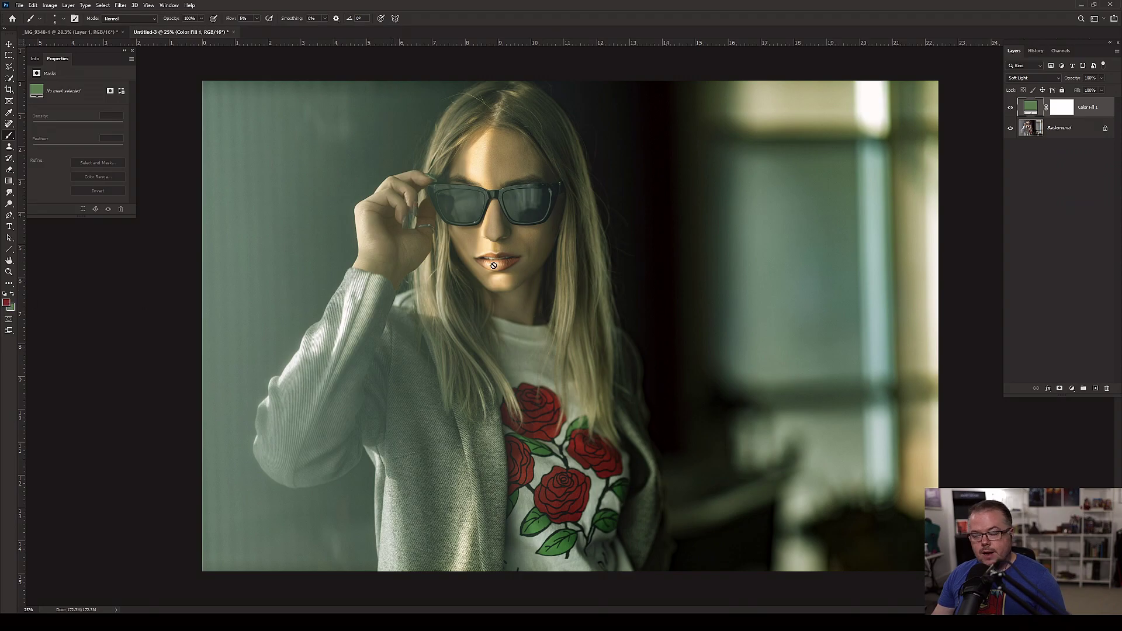
{"action": "left_click", "coordinate": [1071, 389]}
{"action": "left_click", "coordinate": [1070, 398]}
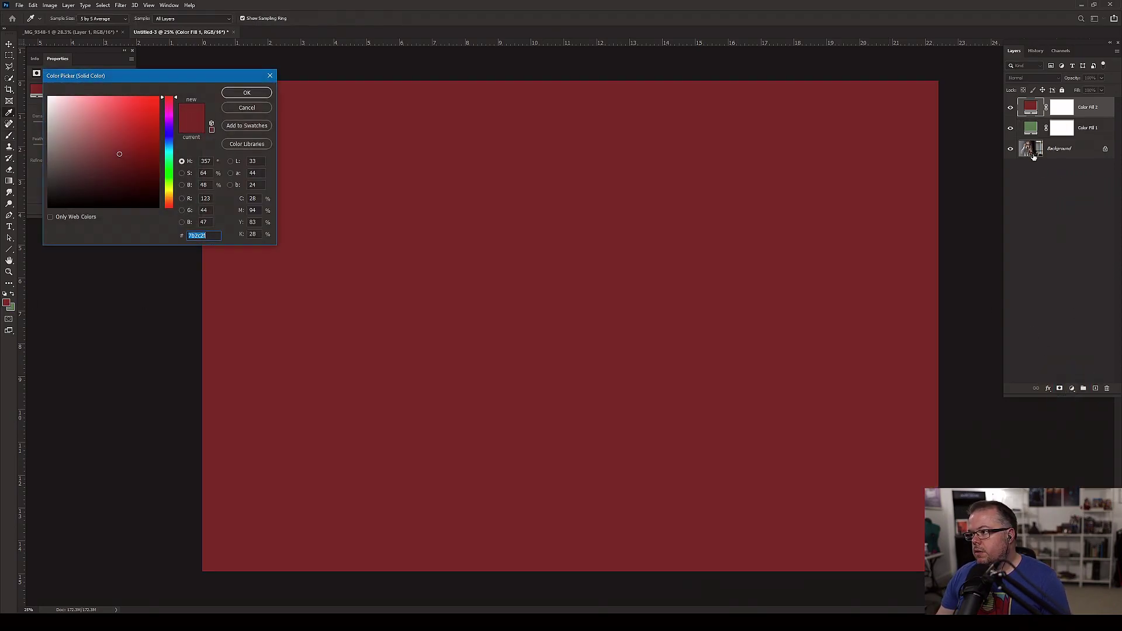
{"action": "key", "text": "Return"}
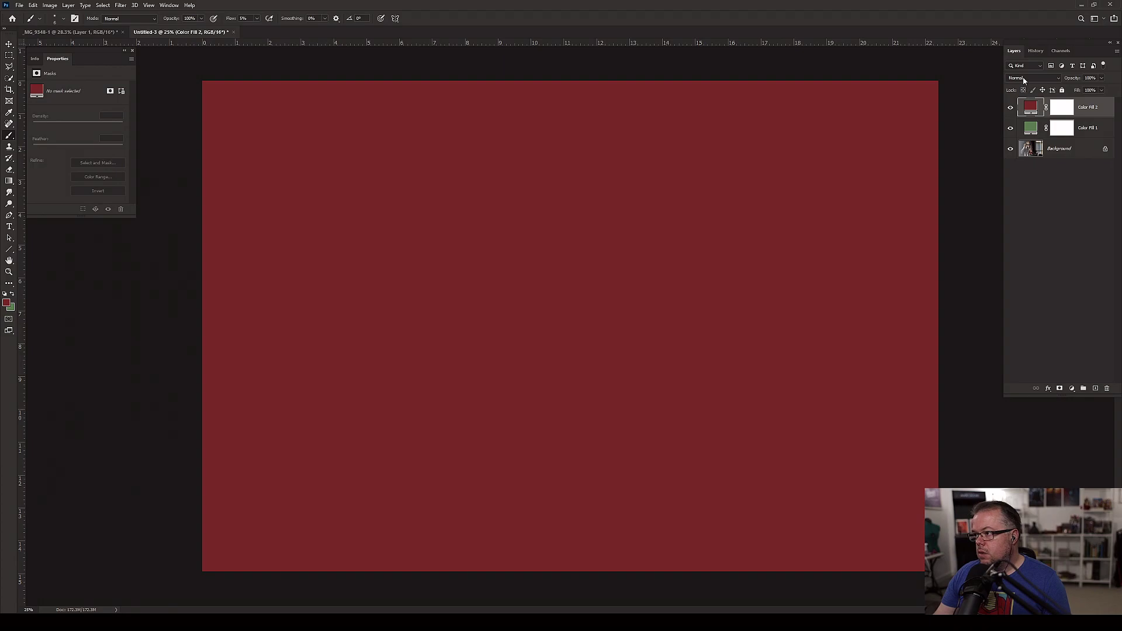
{"action": "left_click", "coordinate": [1032, 78]}
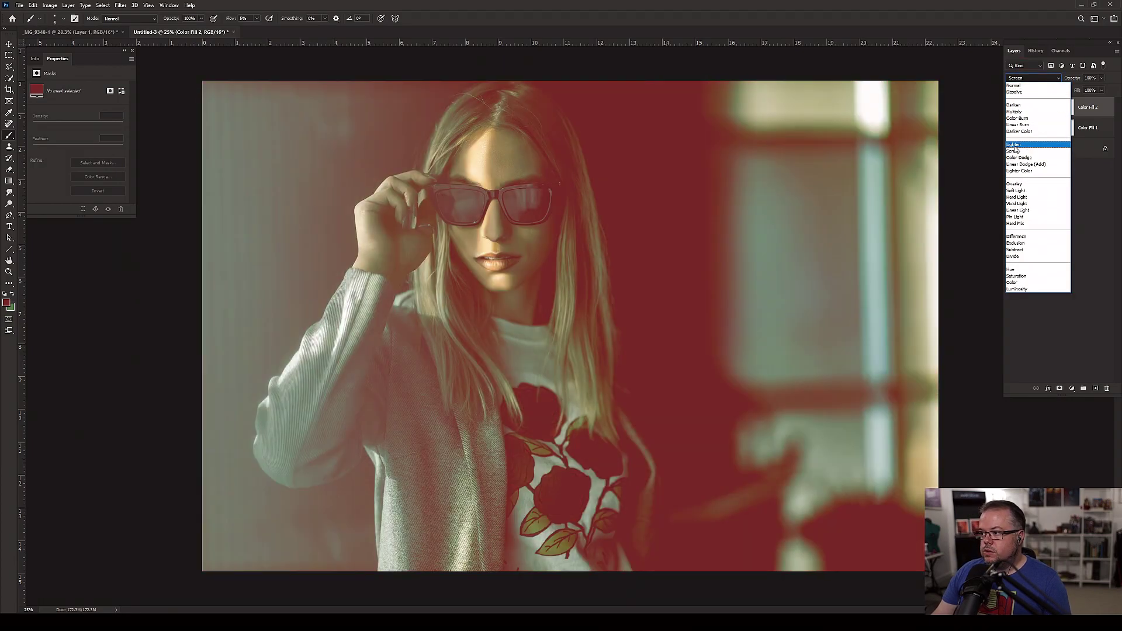
{"action": "left_click", "coordinate": [1015, 145]}
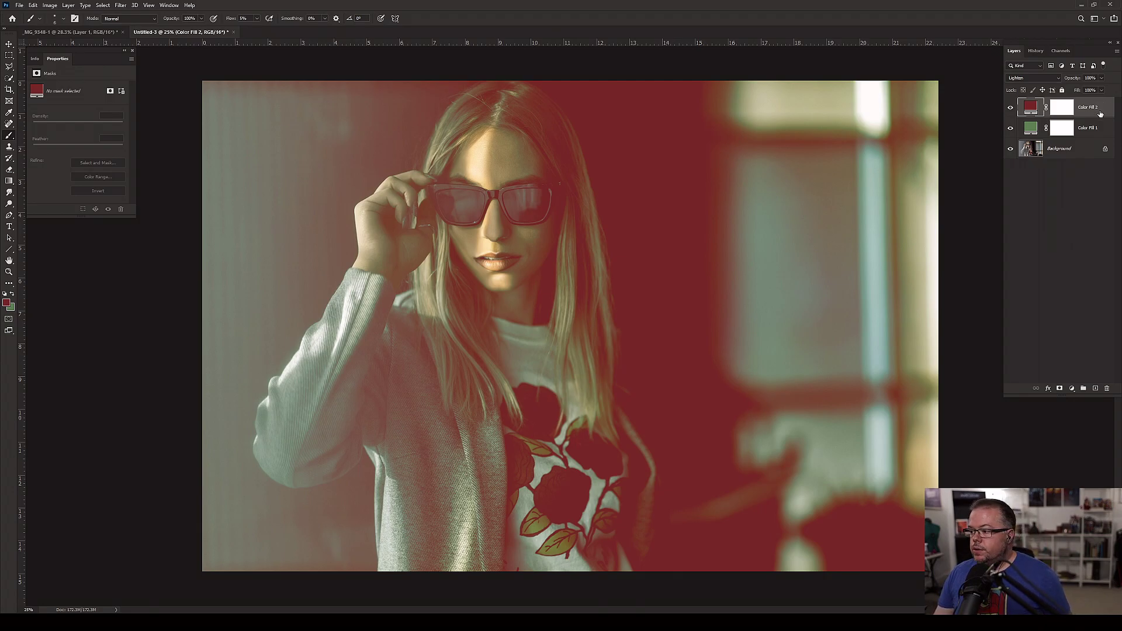
- Open the red fill layer's blending options and raise the Underlying Layer black Blend If value to 76
{"action": "left_click", "coordinate": [1047, 389]}
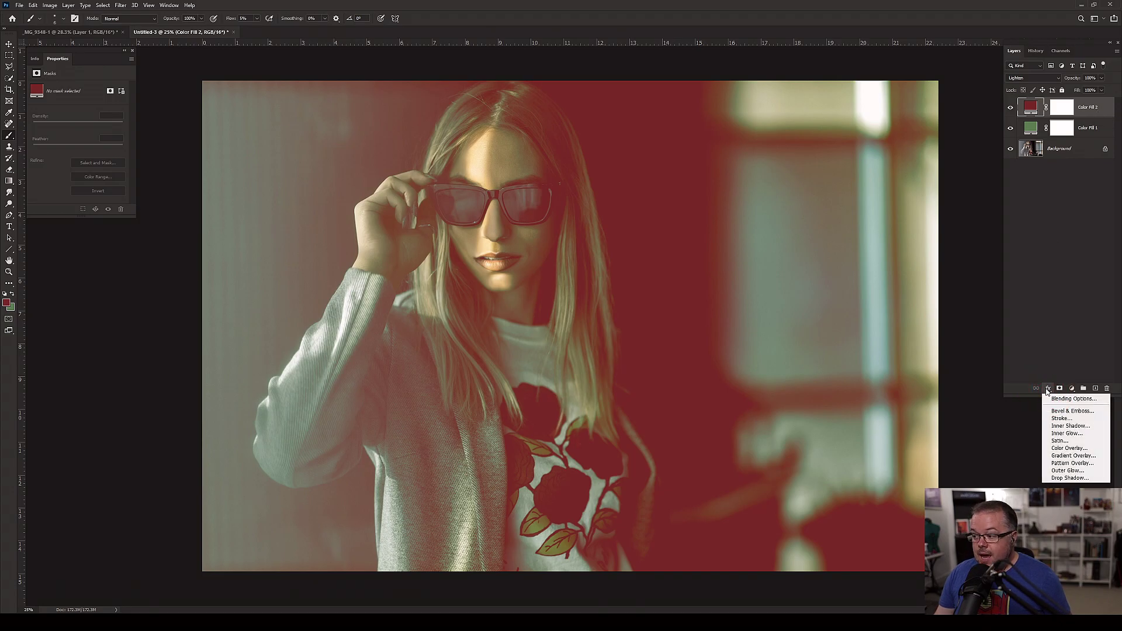
{"action": "left_click", "coordinate": [1064, 402]}
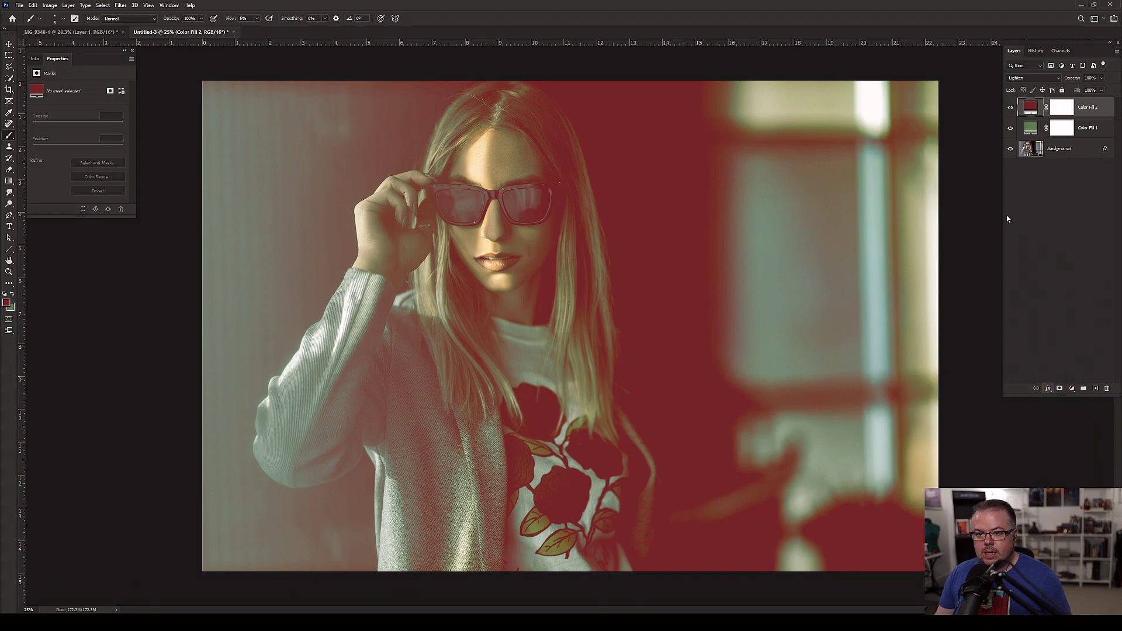
{"action": "left_click_drag", "start_coordinate": [149, 60], "coordinate": [229, 96]}
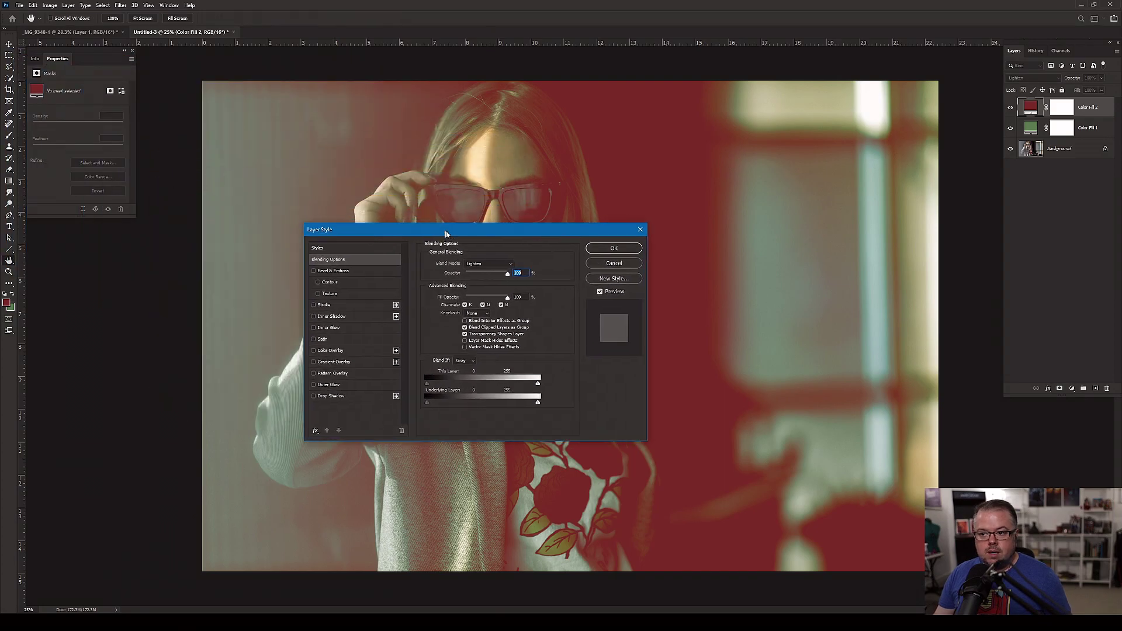
{"action": "left_click_drag", "start_coordinate": [439, 228], "coordinate": [207, 277]}
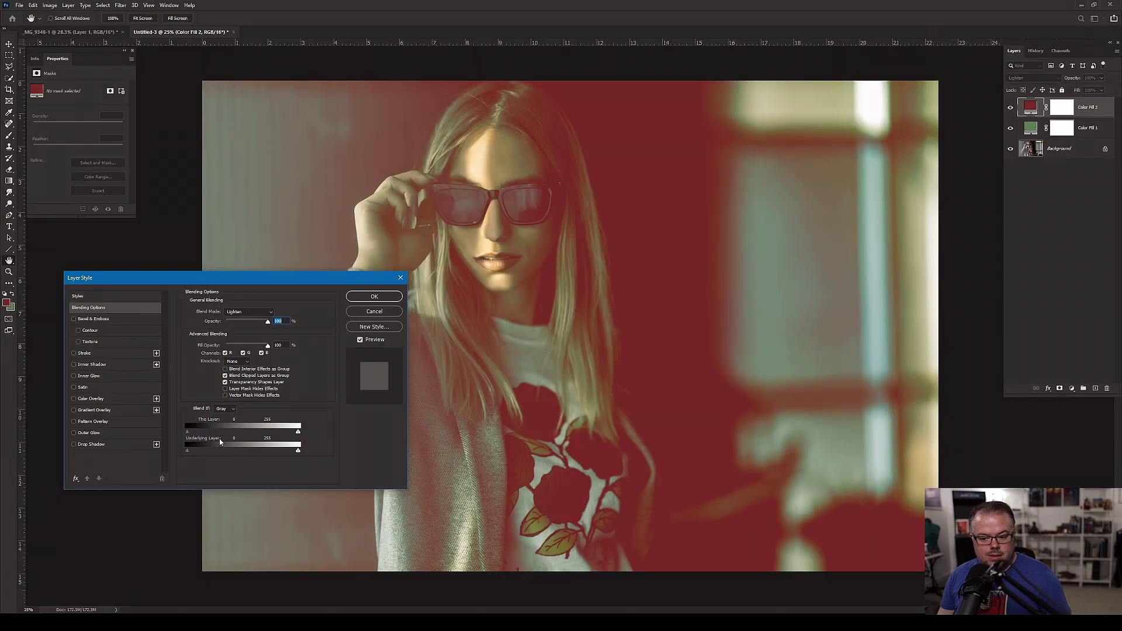
{"action": "left_click_drag", "start_coordinate": [188, 450], "coordinate": [220, 451]}
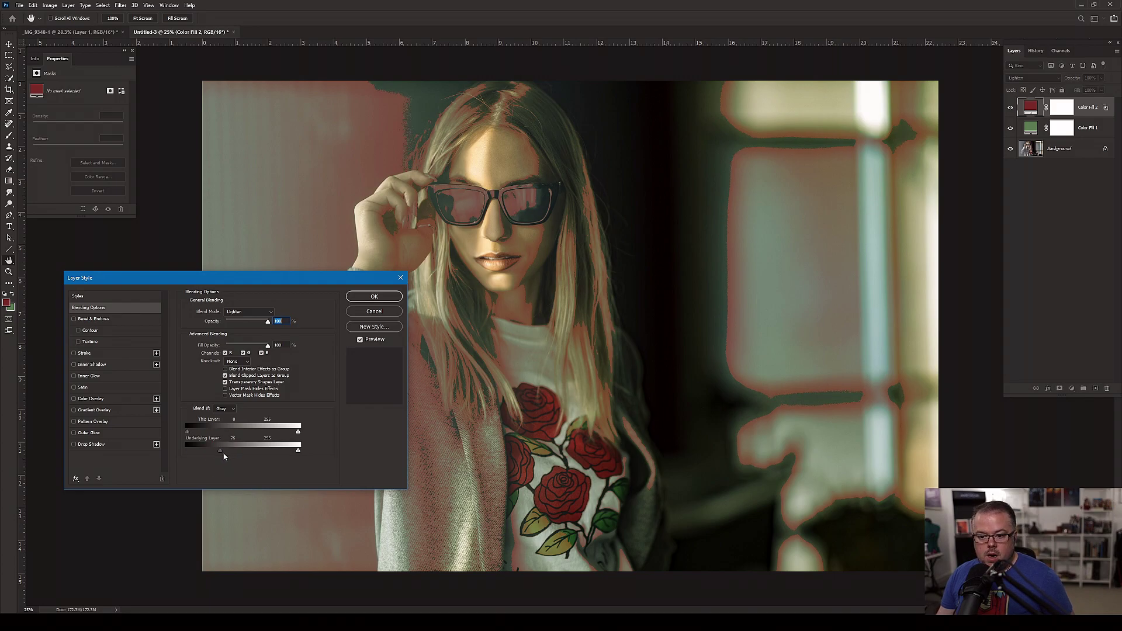
- Split the Underlying Layer black Blend If slider to 76 / 135 for a softer transition and apply the blending options
{"action": "left_click_drag", "start_coordinate": [220, 451], "coordinate": [229, 449]}
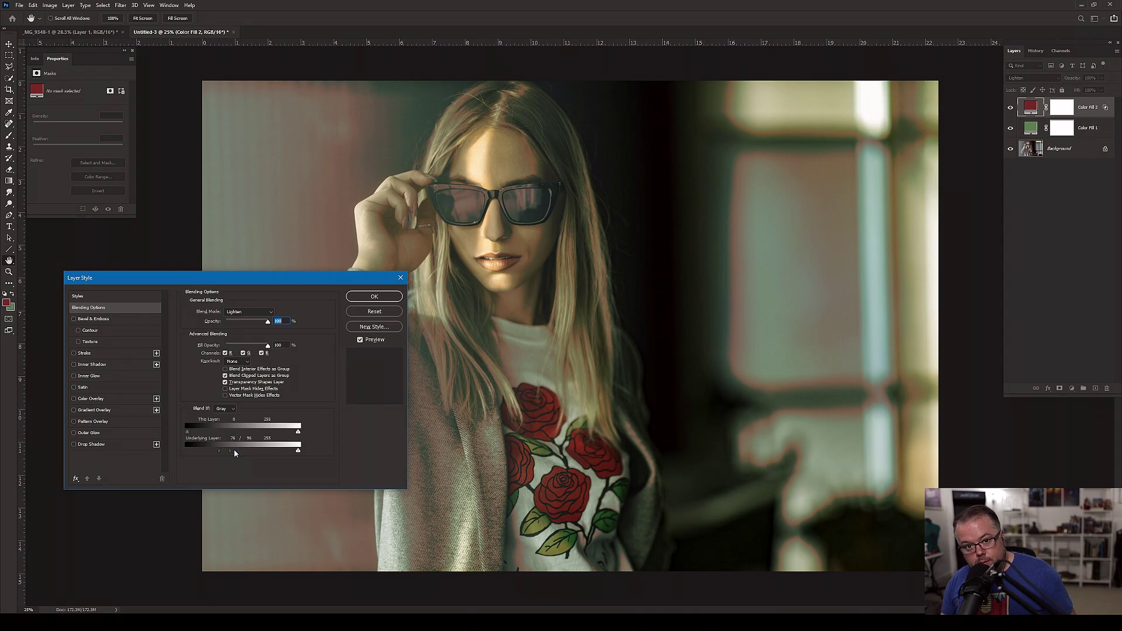
{"action": "left_click_drag", "start_coordinate": [232, 450], "coordinate": [227, 450]}
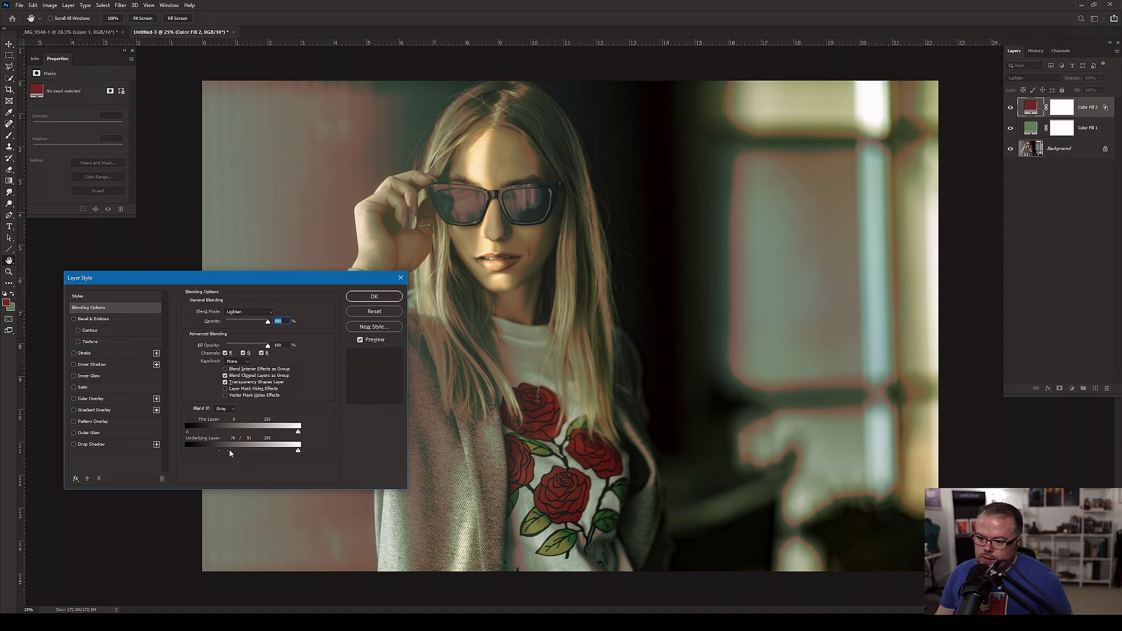
{"action": "left_click_drag", "start_coordinate": [229, 450], "coordinate": [237, 451]}
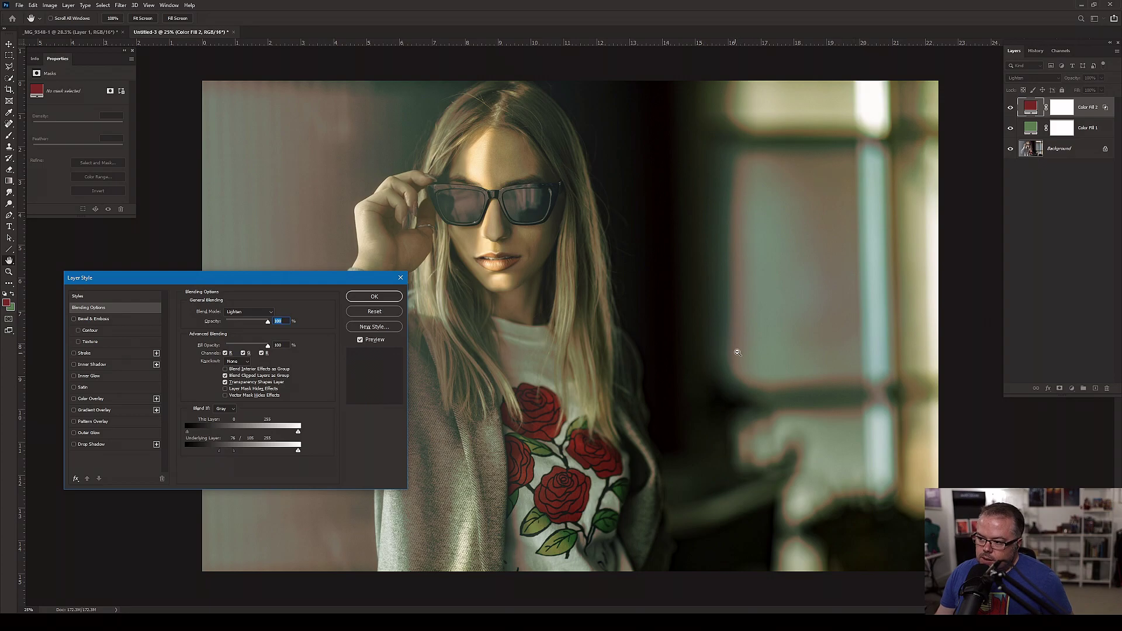
{"action": "key", "text": "ctrl+F2"}
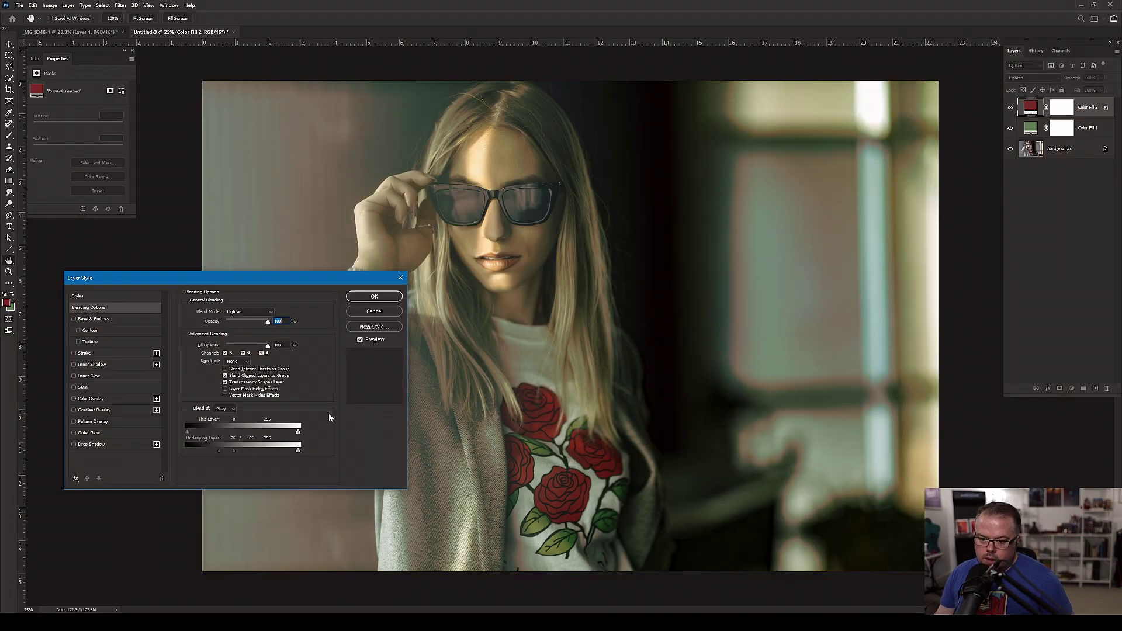
{"action": "left_click_drag", "start_coordinate": [234, 450], "coordinate": [240, 452]}
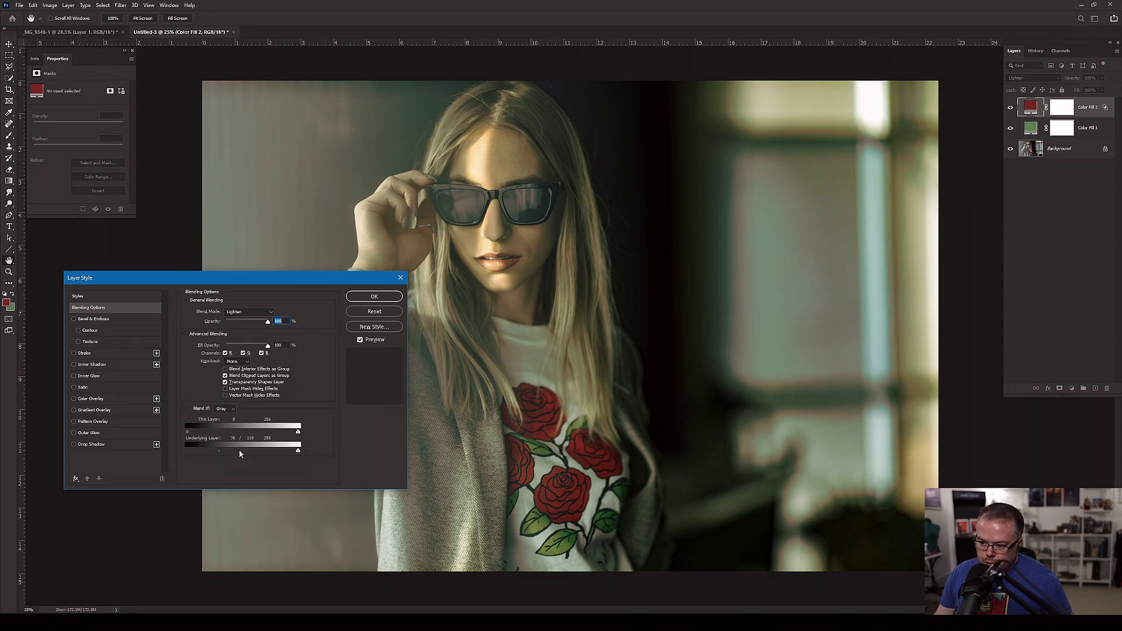
{"action": "left_click_drag", "start_coordinate": [239, 454], "coordinate": [240, 454]}
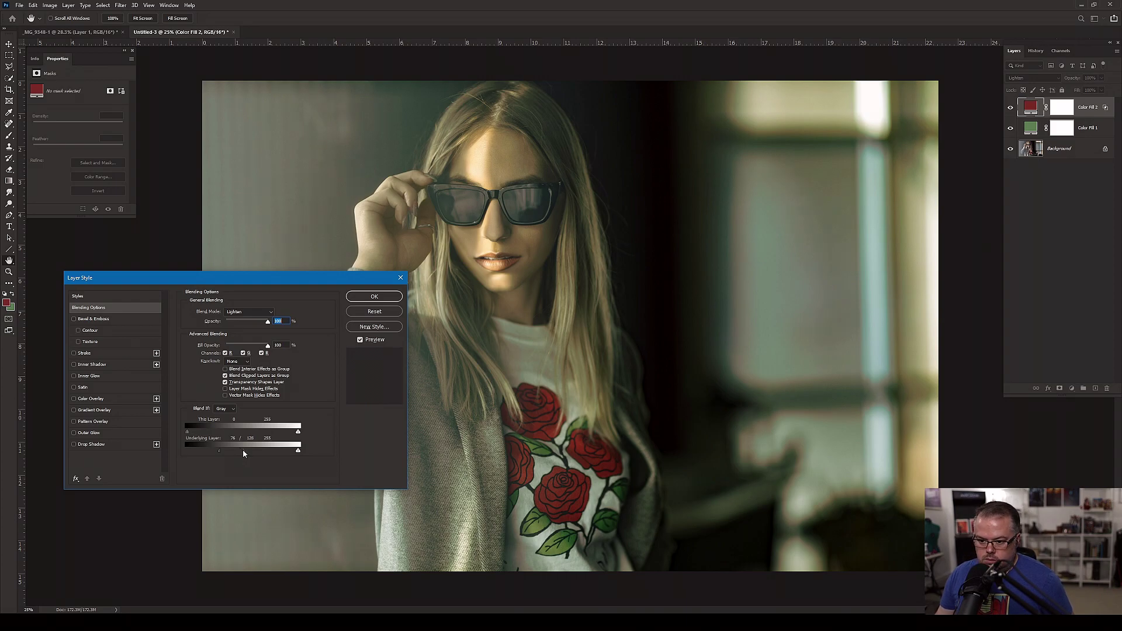
{"action": "left_click_drag", "start_coordinate": [244, 453], "coordinate": [247, 454]}
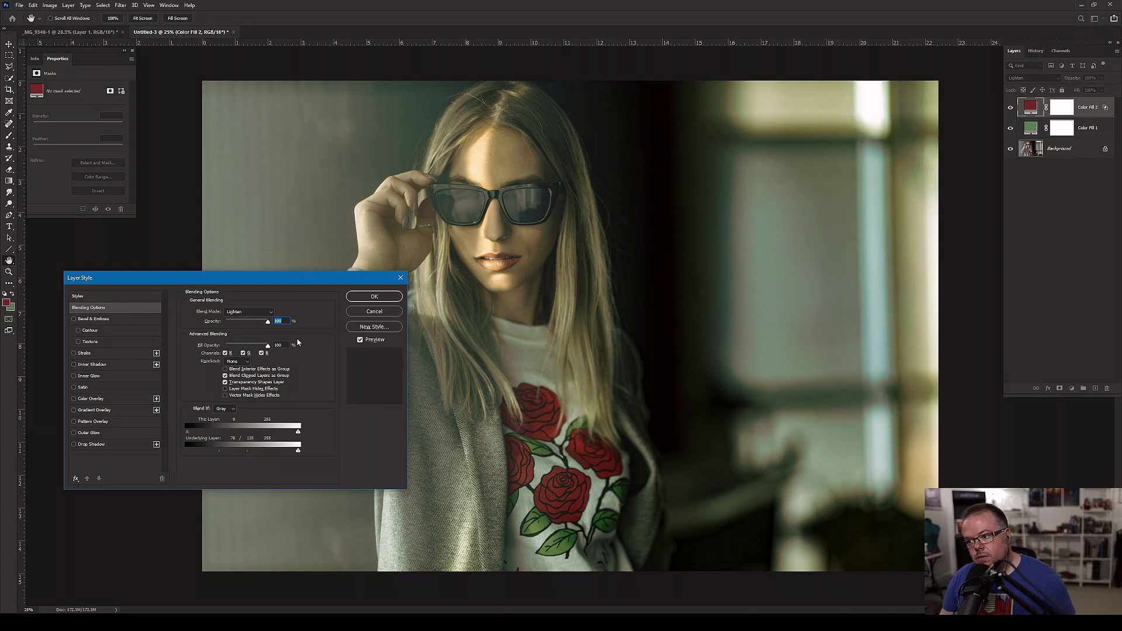
{"action": "left_click", "coordinate": [352, 298]}
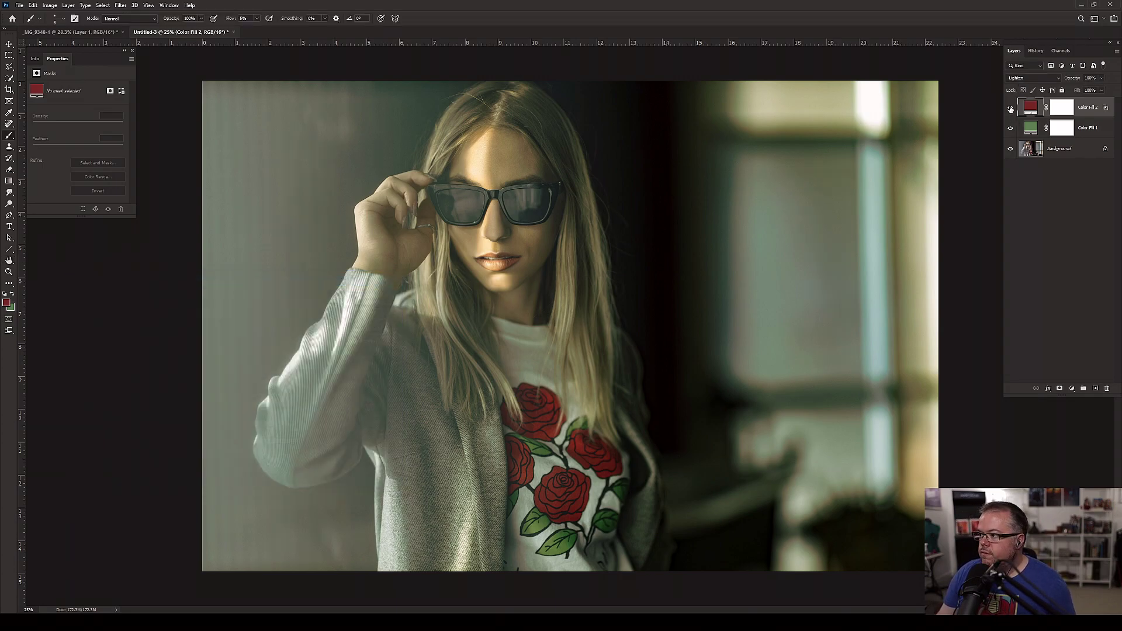
- Compare the image with the red fill layer in Lighten mode shown and hidden
{"action": "left_click", "coordinate": [1011, 109]}
{"action": "left_click", "coordinate": [1011, 109]}
{"action": "left_click", "coordinate": [1011, 109]}
{"action": "left_click", "coordinate": [1011, 108]}
{"action": "left_click", "coordinate": [1011, 109]}
{"action": "left_click", "coordinate": [1010, 109]}
{"action": "left_click", "coordinate": [1011, 109]}
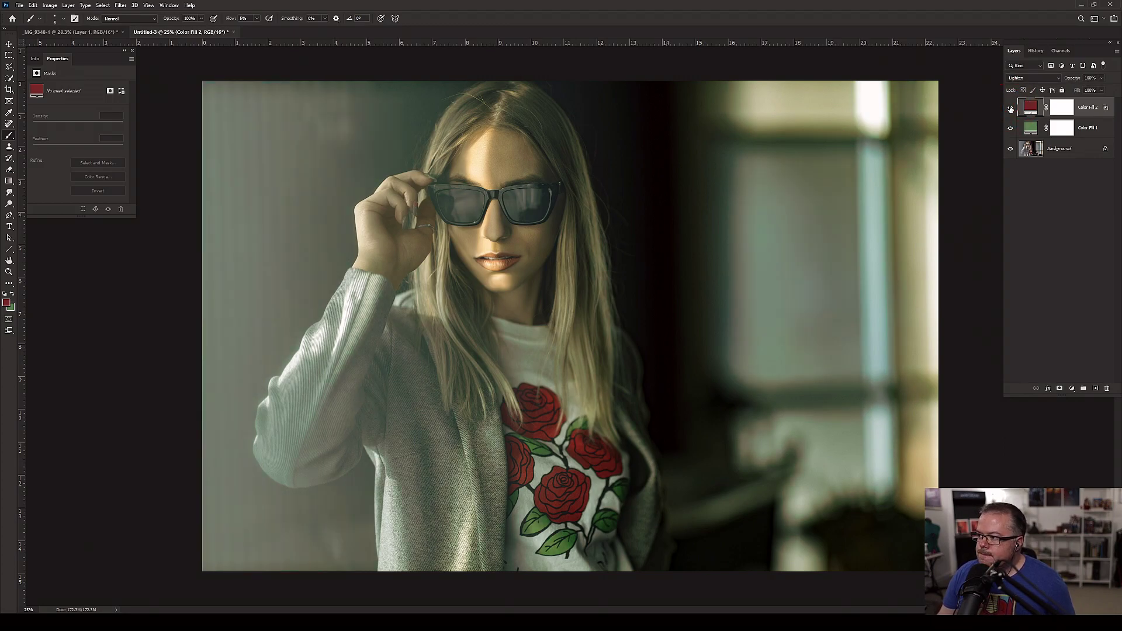
- Set the red fill layer's blend mode to Soft Light and compare the image with the layer shown and hidden
{"action": "left_click", "coordinate": [1033, 78]}
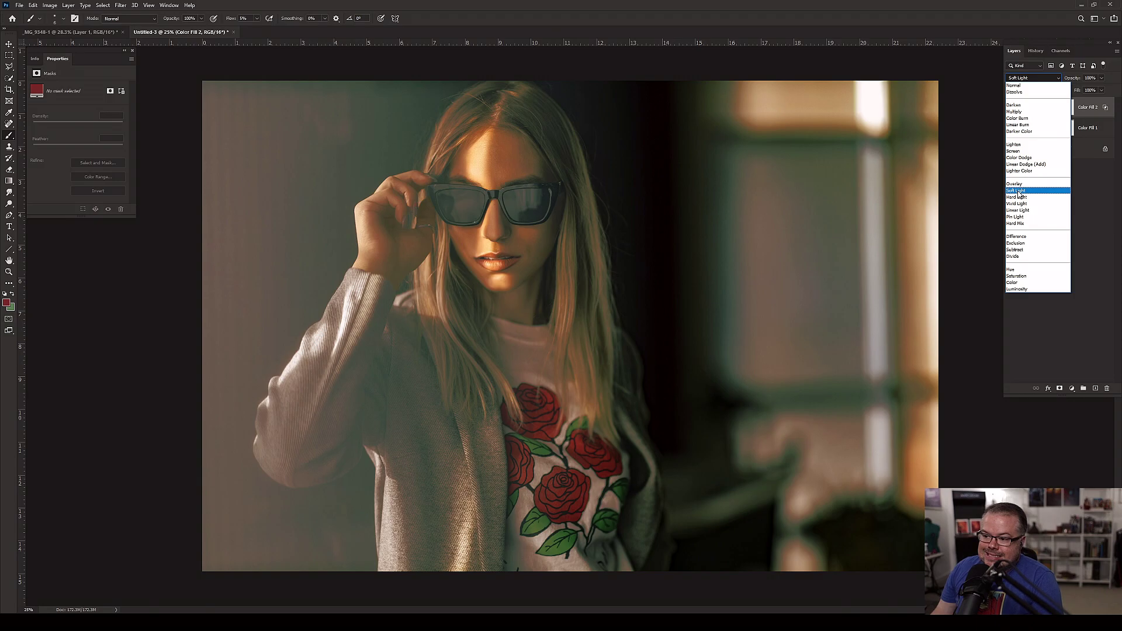
{"action": "left_click", "coordinate": [1018, 192]}
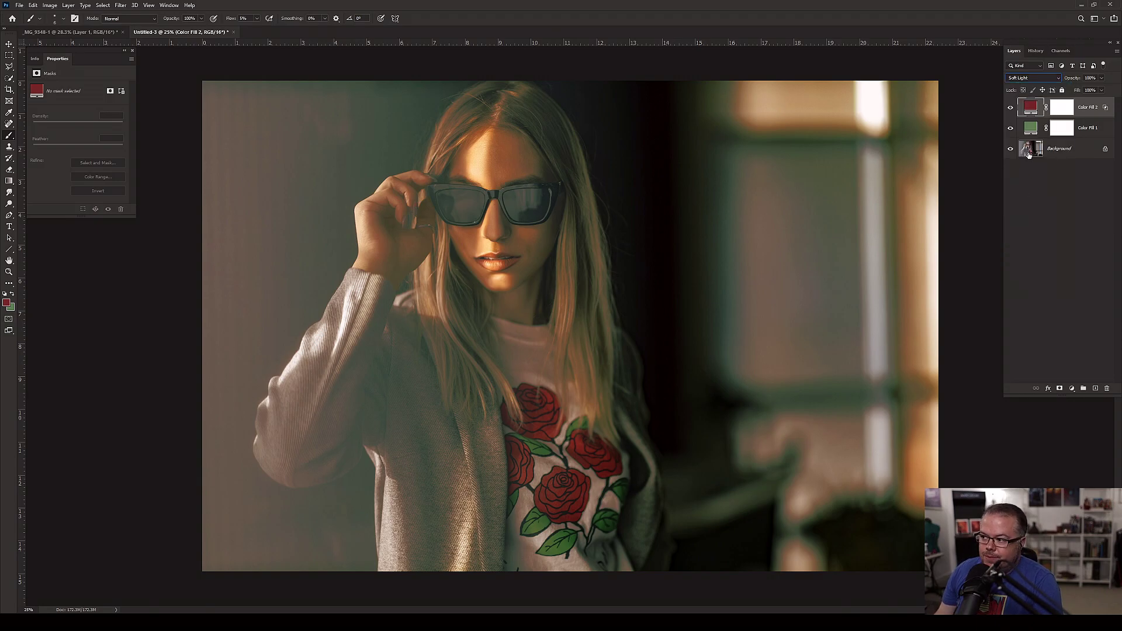
{"action": "left_click", "coordinate": [1011, 110]}
{"action": "left_click", "coordinate": [1011, 111]}
{"action": "left_click", "coordinate": [1011, 110]}
{"action": "left_click", "coordinate": [1011, 111]}
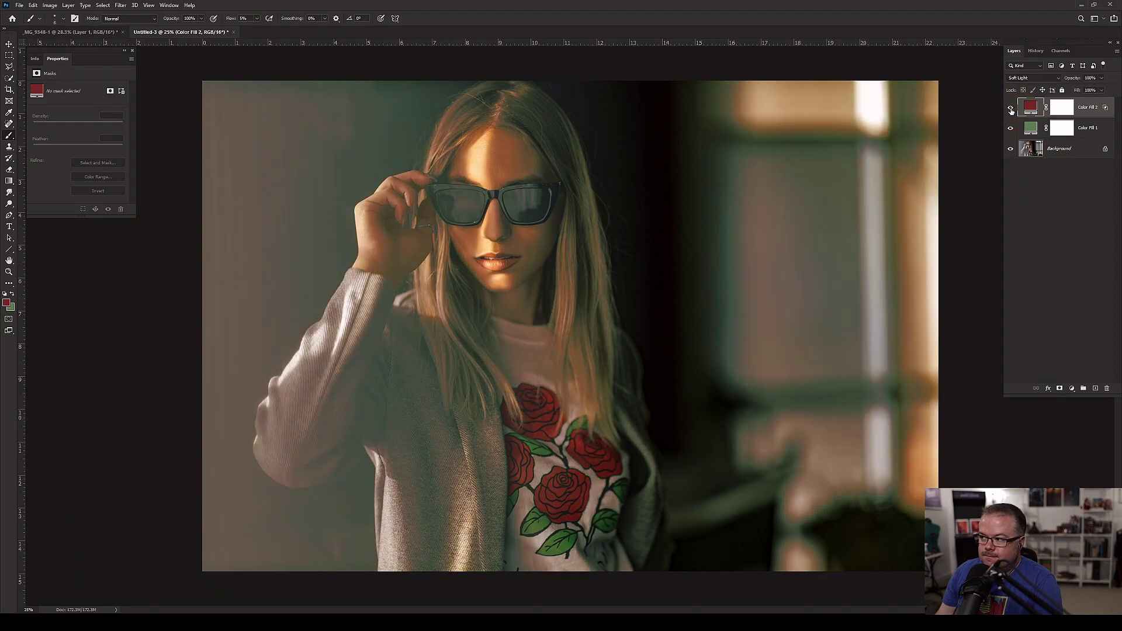
- Reset the red fill layer's Underlying Layer black Blend If value to 0 and apply the blending options
{"action": "double_click", "coordinate": [1104, 108]}
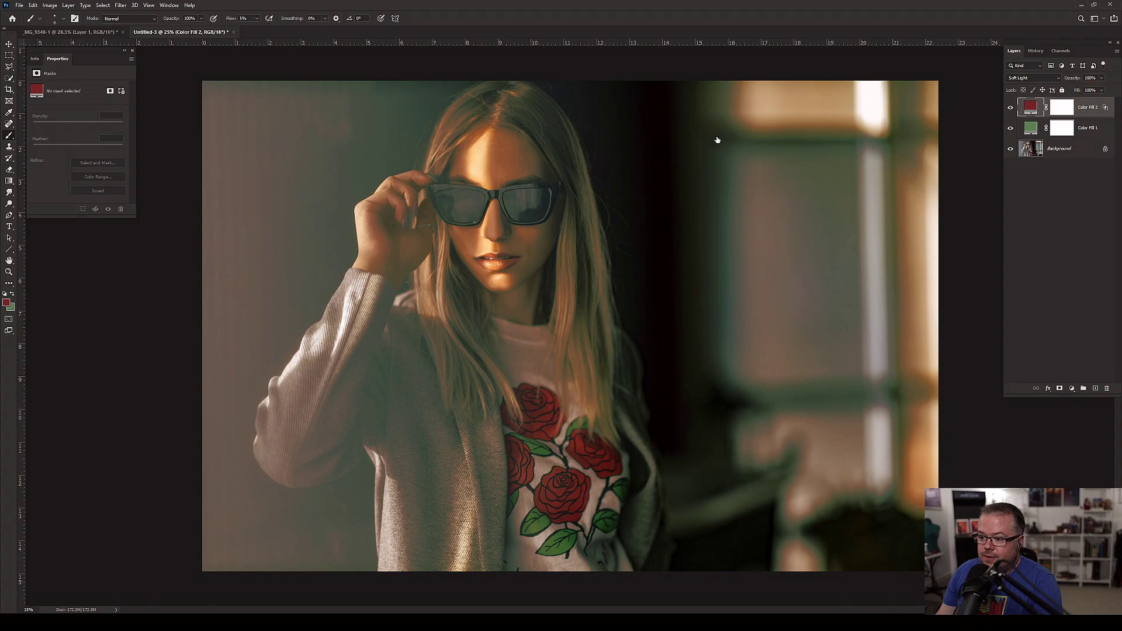
{"action": "left_click_drag", "start_coordinate": [248, 452], "coordinate": [136, 450]}
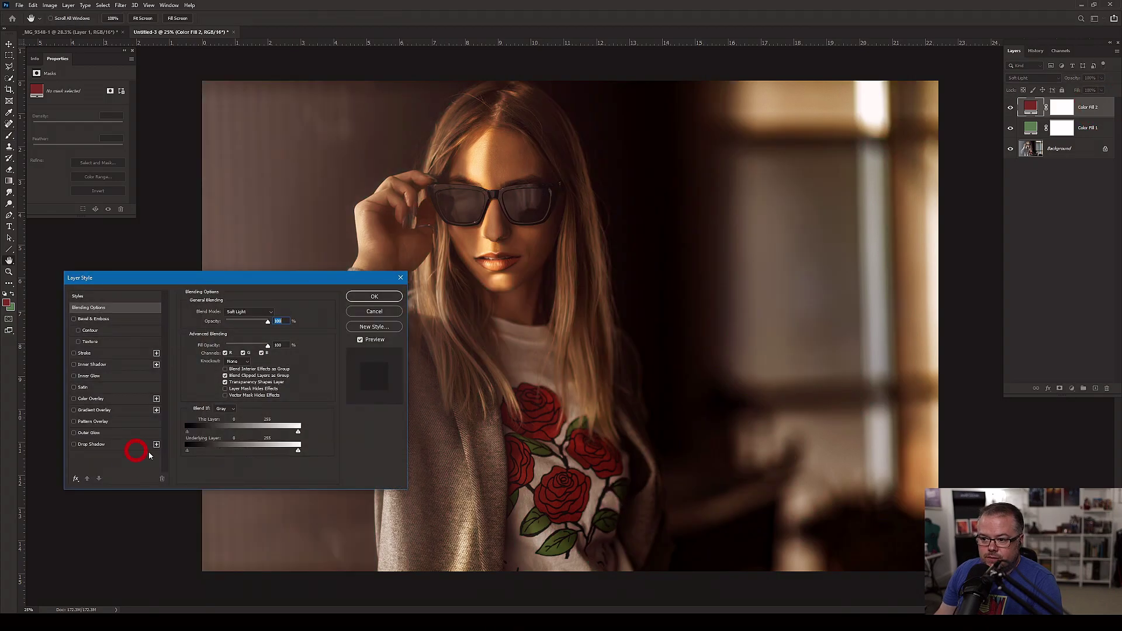
{"action": "left_click_drag", "start_coordinate": [271, 275], "coordinate": [792, 307]}
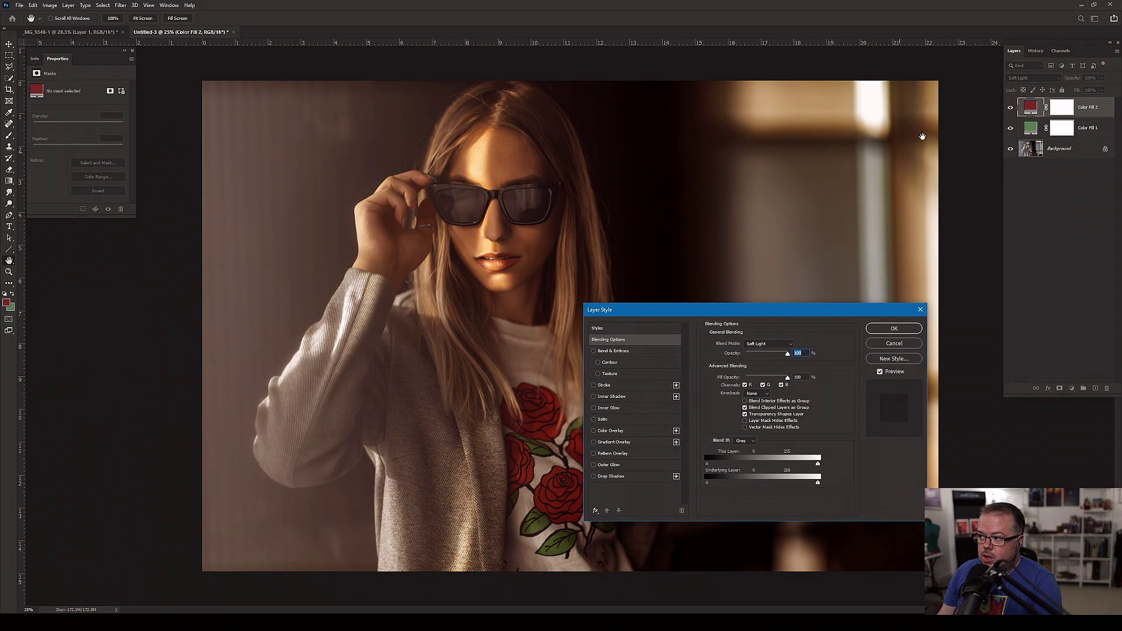
{"action": "left_click", "coordinate": [894, 329]}
- Compare the color grade with the green fill layer beneath the red fill shown and hidden
{"action": "left_click", "coordinate": [1009, 128]}
{"action": "left_click", "coordinate": [1010, 128]}
{"action": "left_click", "coordinate": [1010, 128]}
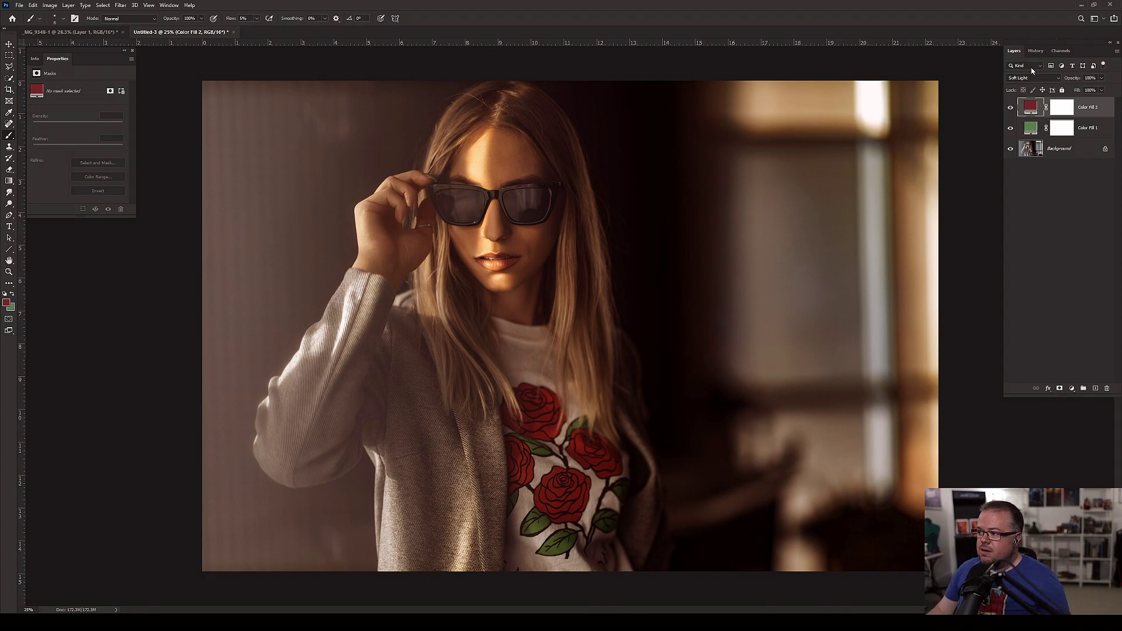
{"action": "left_click", "coordinate": [1011, 128]}
{"action": "left_click", "coordinate": [1012, 128]}
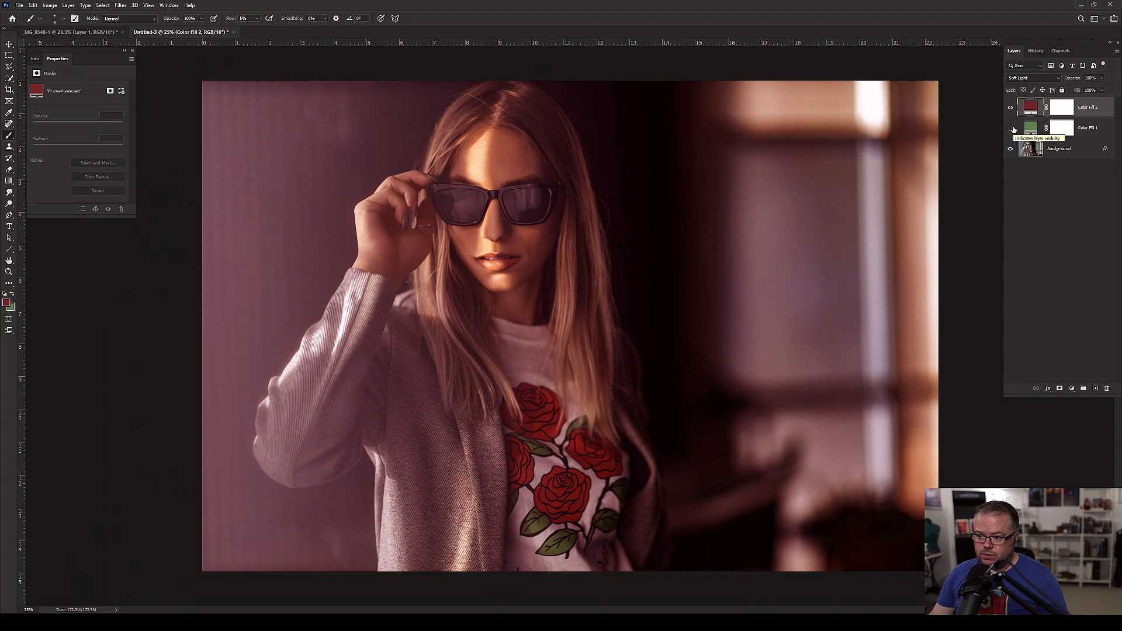
- Show the green fill layer again and set its color to a more saturated green, about H 110, S 49, B 52
{"action": "left_click", "coordinate": [1011, 128]}
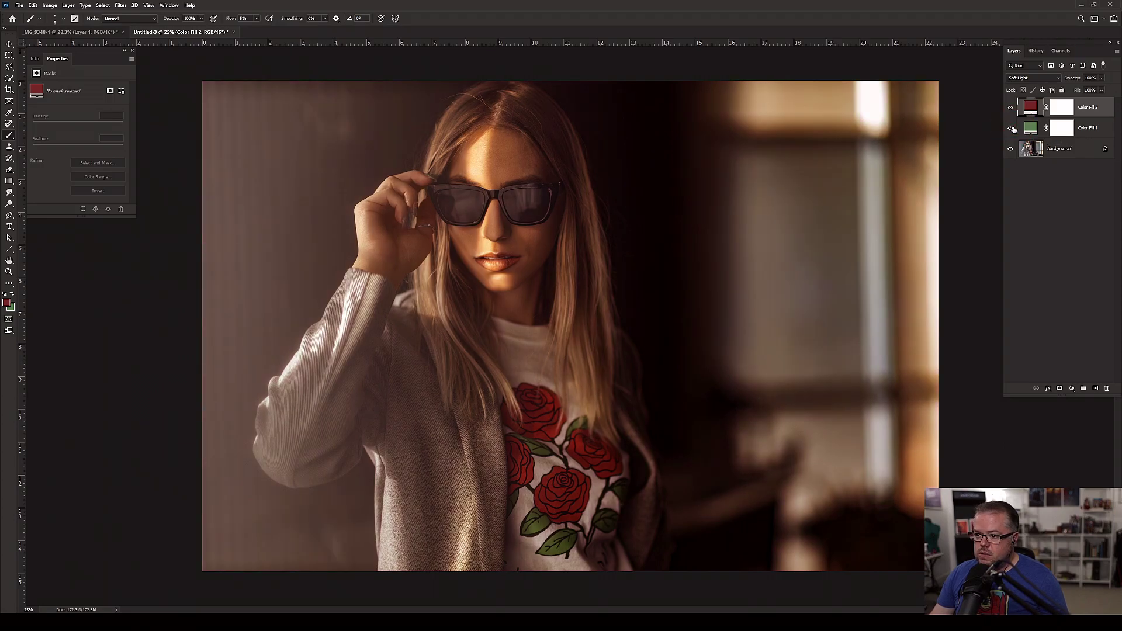
{"action": "double_click", "coordinate": [1031, 127]}
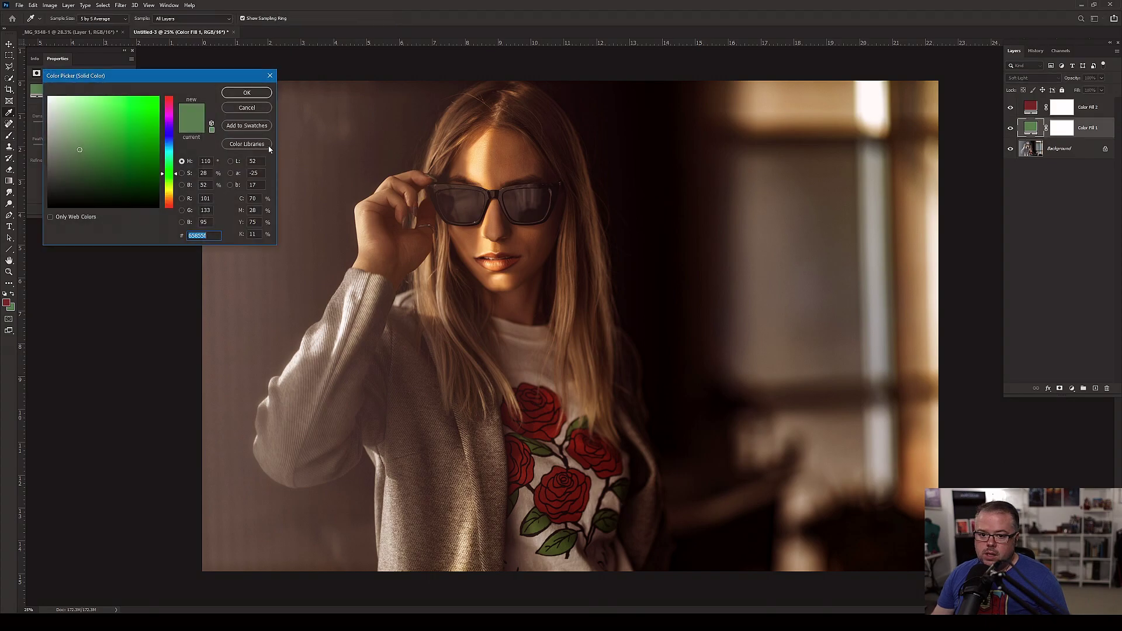
{"action": "left_click", "coordinate": [103, 136]}
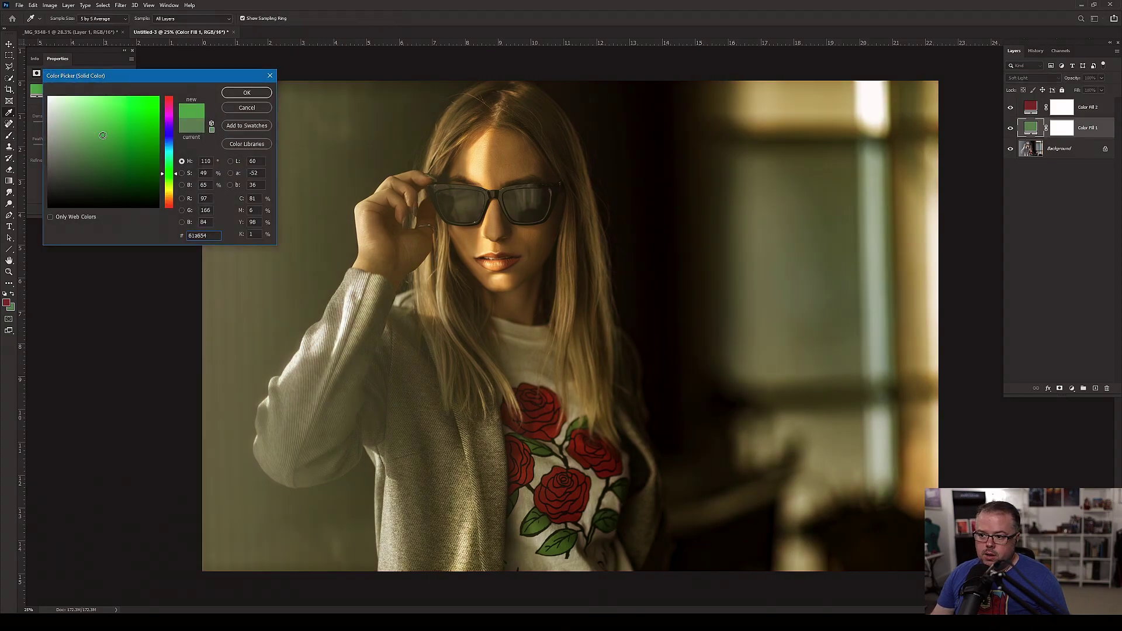
{"action": "left_click_drag", "start_coordinate": [98, 140], "coordinate": [153, 101]}
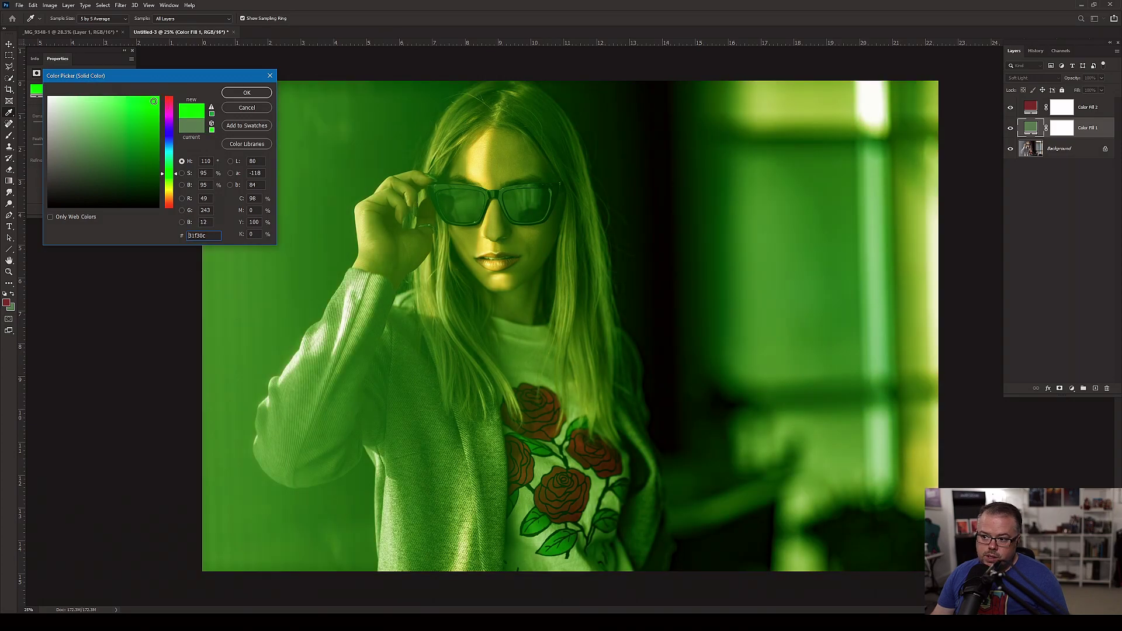
{"action": "left_click", "coordinate": [81, 112]}
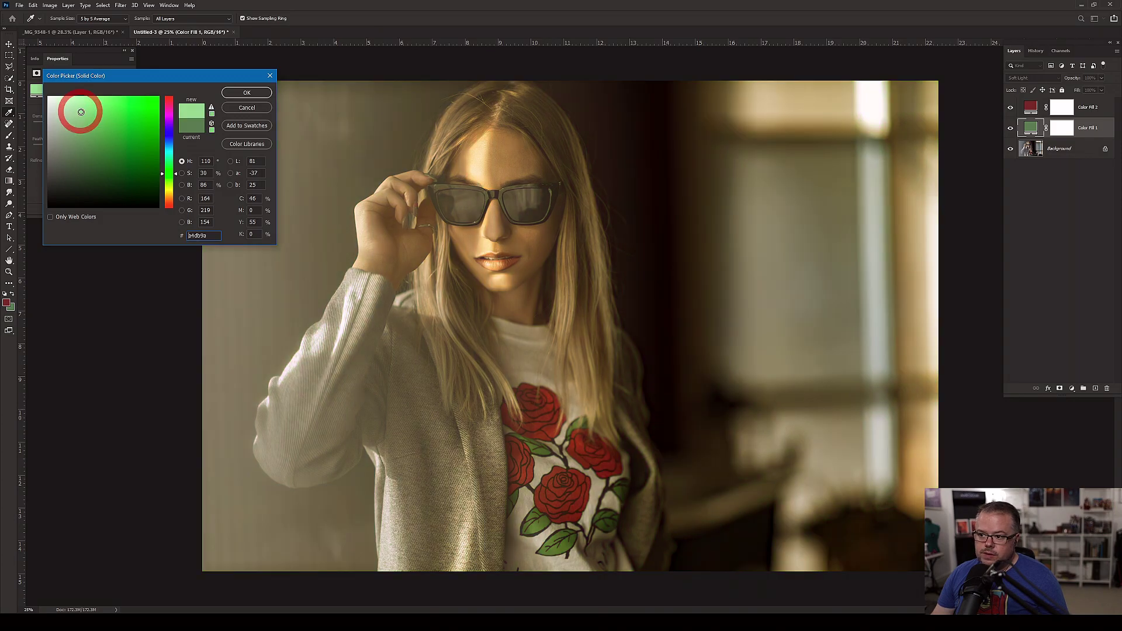
{"action": "left_click_drag", "start_coordinate": [84, 122], "coordinate": [105, 148]}
{"action": "left_click", "coordinate": [103, 150]}
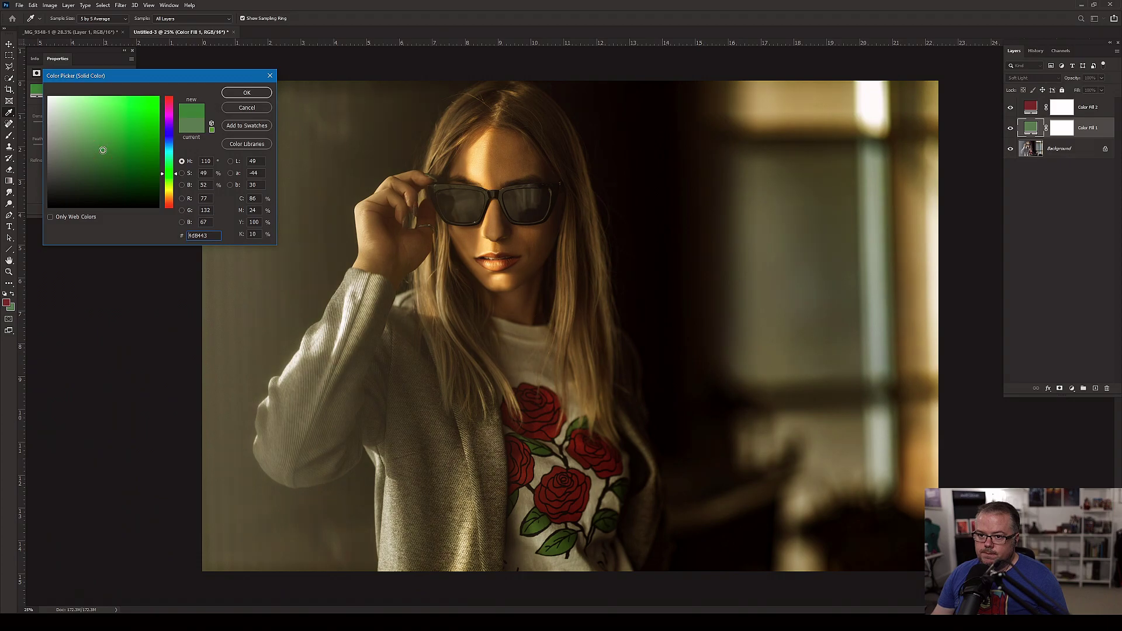
{"action": "left_click_drag", "start_coordinate": [103, 150], "coordinate": [100, 150]}
{"action": "left_click", "coordinate": [246, 92]}
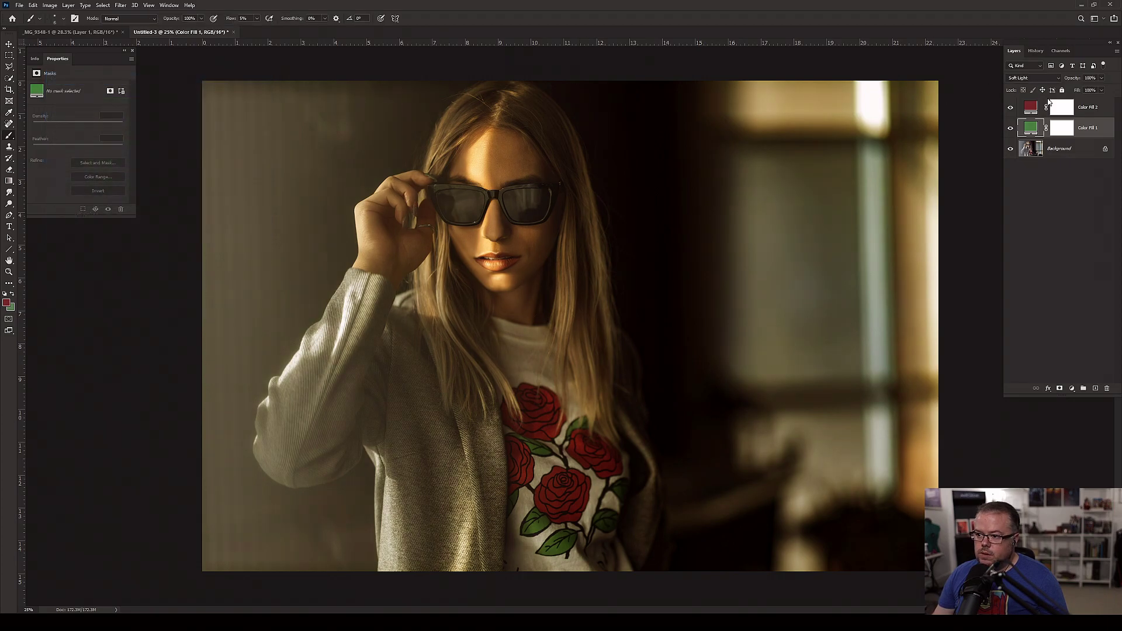
- Compare the color grade with the green fill layer and the red fill layer each hidden and shown
{"action": "left_click", "coordinate": [1011, 128]}
{"action": "left_click", "coordinate": [1011, 128]}
{"action": "left_click", "coordinate": [1011, 107]}
{"action": "left_click", "coordinate": [1011, 107]}
- Set the red fill layer's color to a slightly brighter red, #862e32
{"action": "double_click", "coordinate": [1031, 107]}
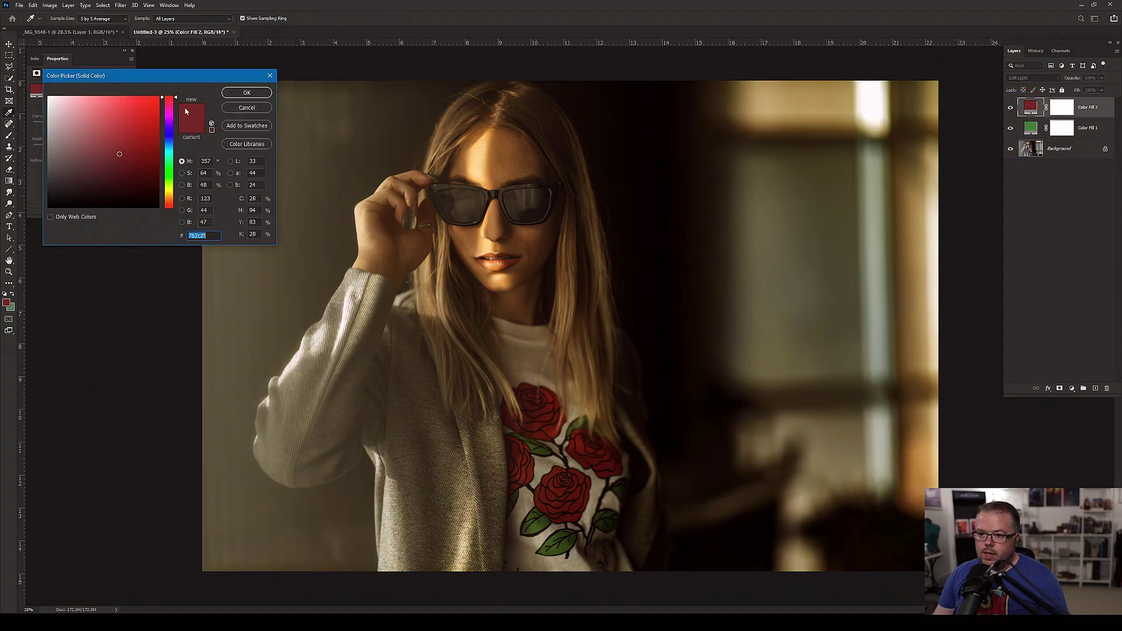
{"action": "left_click", "coordinate": [133, 140]}
{"action": "left_click_drag", "start_coordinate": [134, 141], "coordinate": [136, 137]}
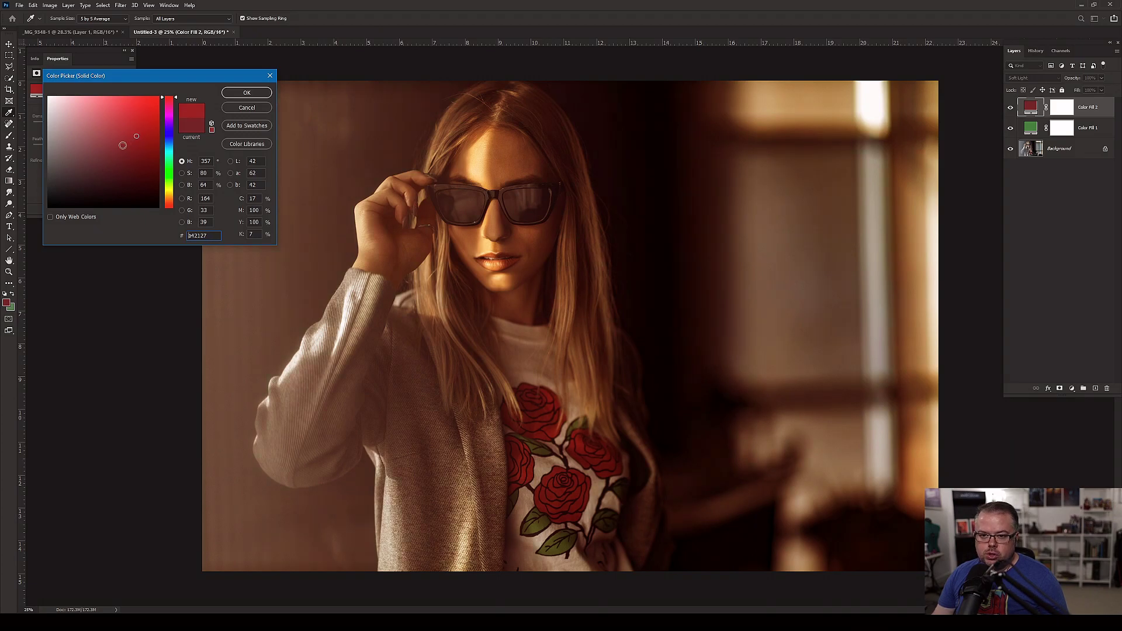
{"action": "left_click", "coordinate": [246, 92]}
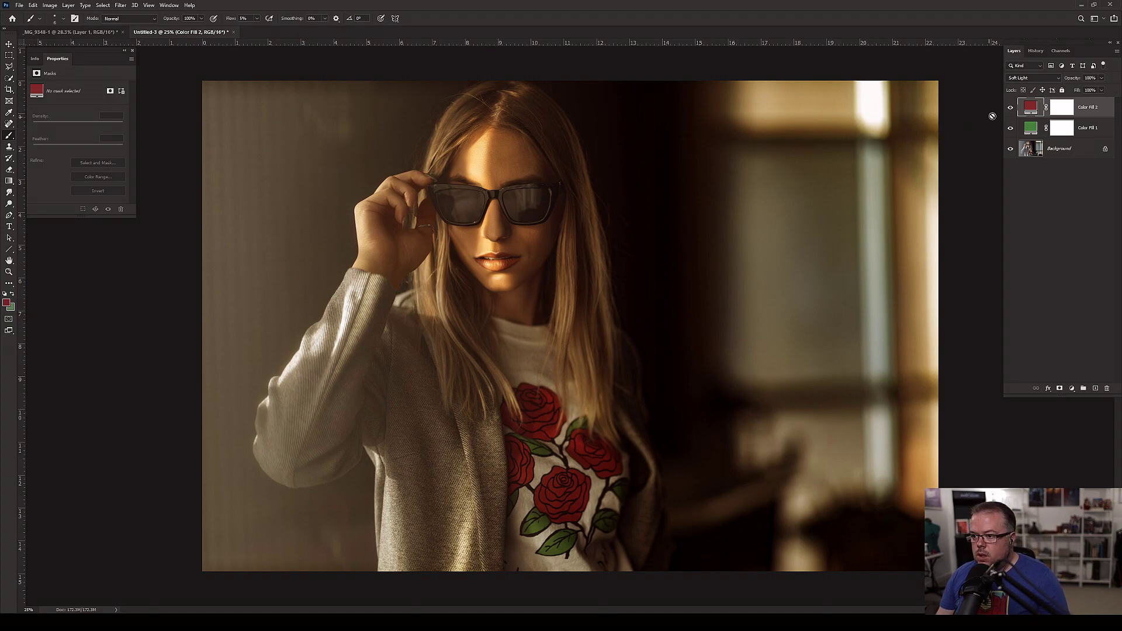
- Set the red fill layer's color to a lighter, less saturated red near H 357, S 55, B 56
{"action": "double_click", "coordinate": [1026, 108]}
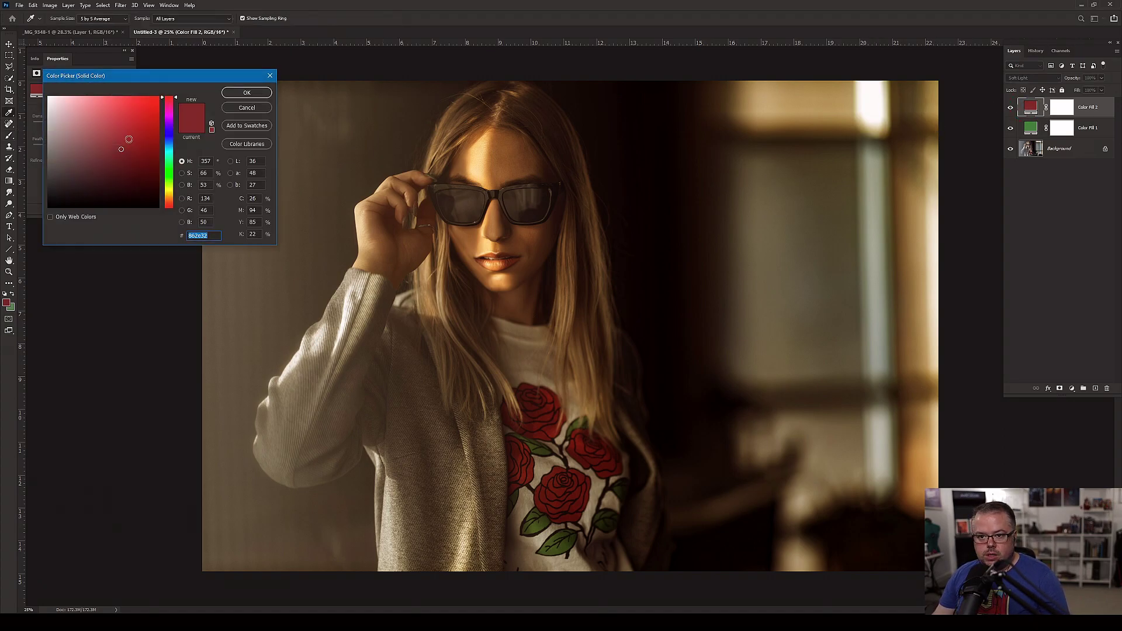
{"action": "left_click_drag", "start_coordinate": [130, 139], "coordinate": [50, 142]}
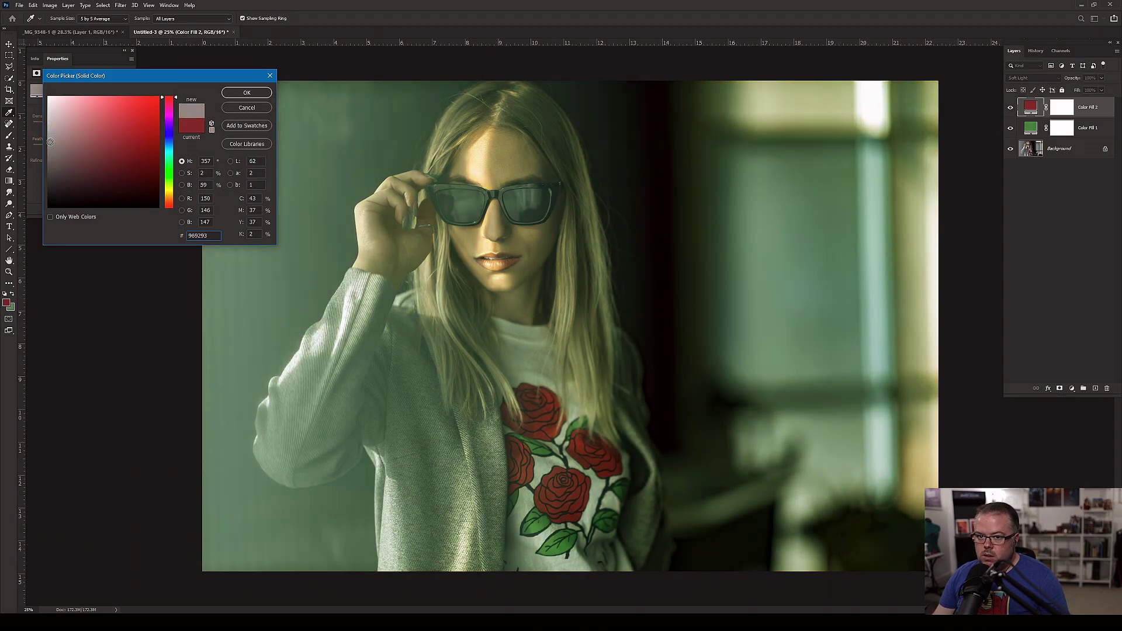
{"action": "left_click", "coordinate": [125, 139]}
{"action": "left_click", "coordinate": [105, 144]}
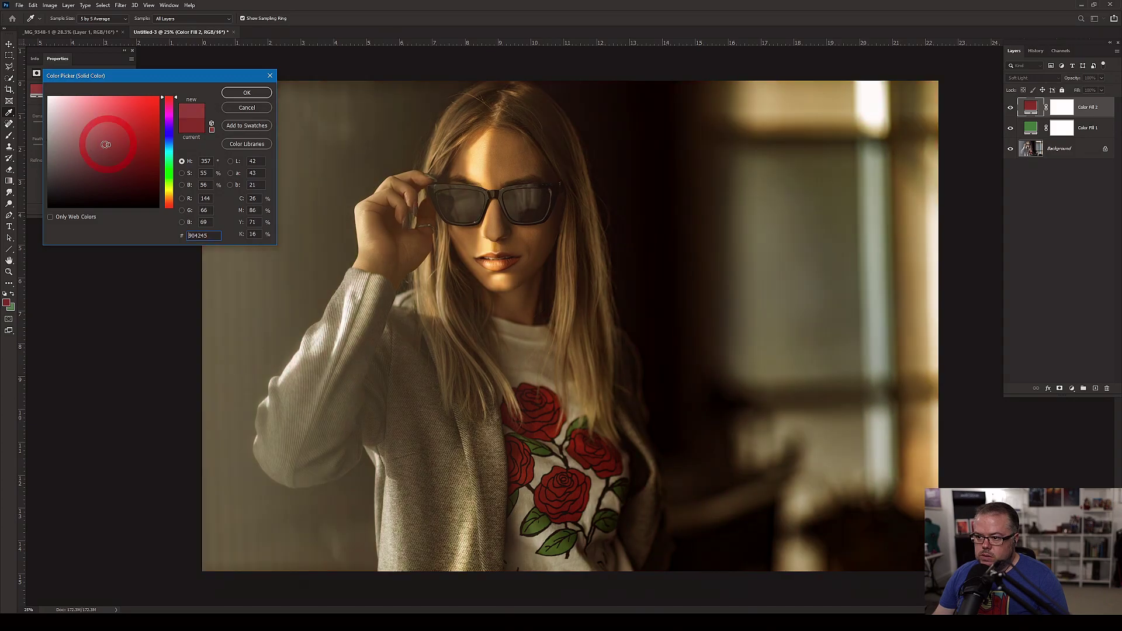
{"action": "left_click", "coordinate": [111, 139]}
{"action": "left_click", "coordinate": [109, 142]}
{"action": "left_click", "coordinate": [246, 92]}
- Check the effect of the recolored fills by hiding and showing the green layer and the red layer in turn
{"action": "left_click", "coordinate": [1010, 127]}
{"action": "left_click", "coordinate": [1010, 128]}
{"action": "left_click", "coordinate": [1009, 108]}
{"action": "left_click", "coordinate": [1010, 108]}
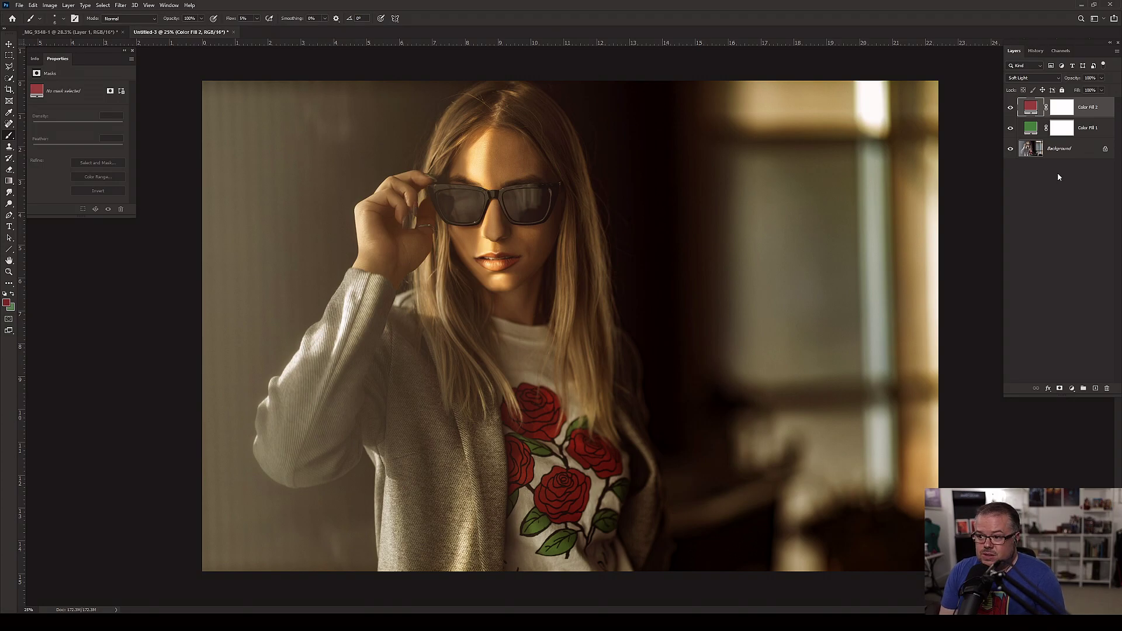
- Group the red and green fill layers and hide the group
{"action": "left_click", "coordinate": [1084, 129], "text": "shift"}
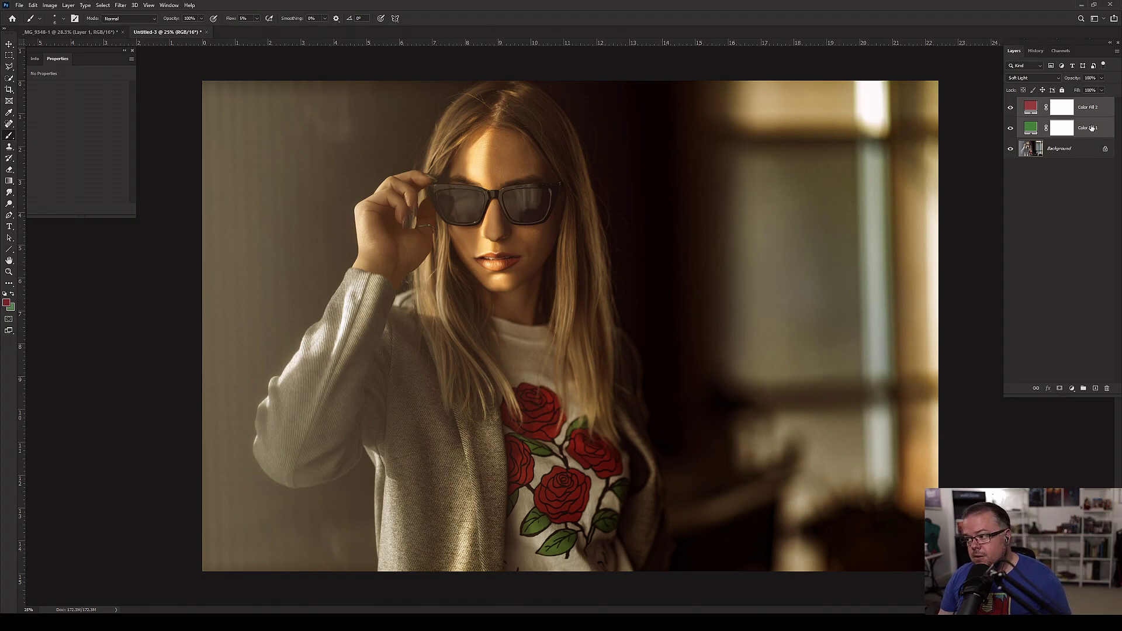
{"action": "key", "text": "ctrl+g"}
{"action": "left_click", "coordinate": [1010, 103]}
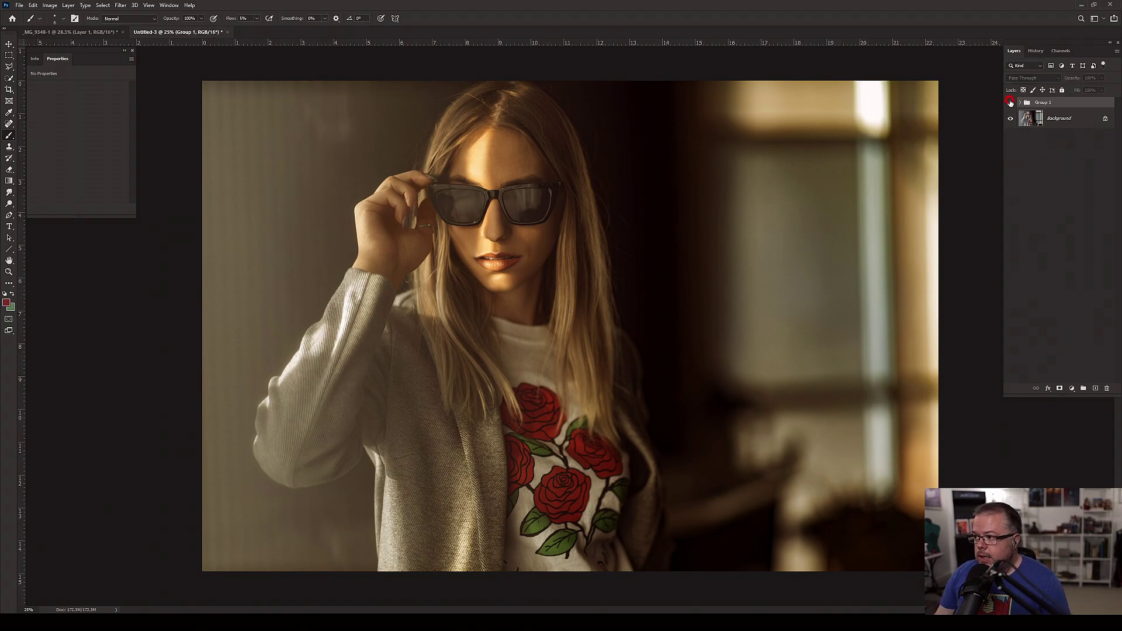
{"action": "left_click", "coordinate": [1010, 103]}
- Duplicate the background and split tone the copy in Camera Raw with highlights hue 13, saturation 49 and shadows hue 151, saturation 50
{"action": "left_click", "coordinate": [1074, 119]}
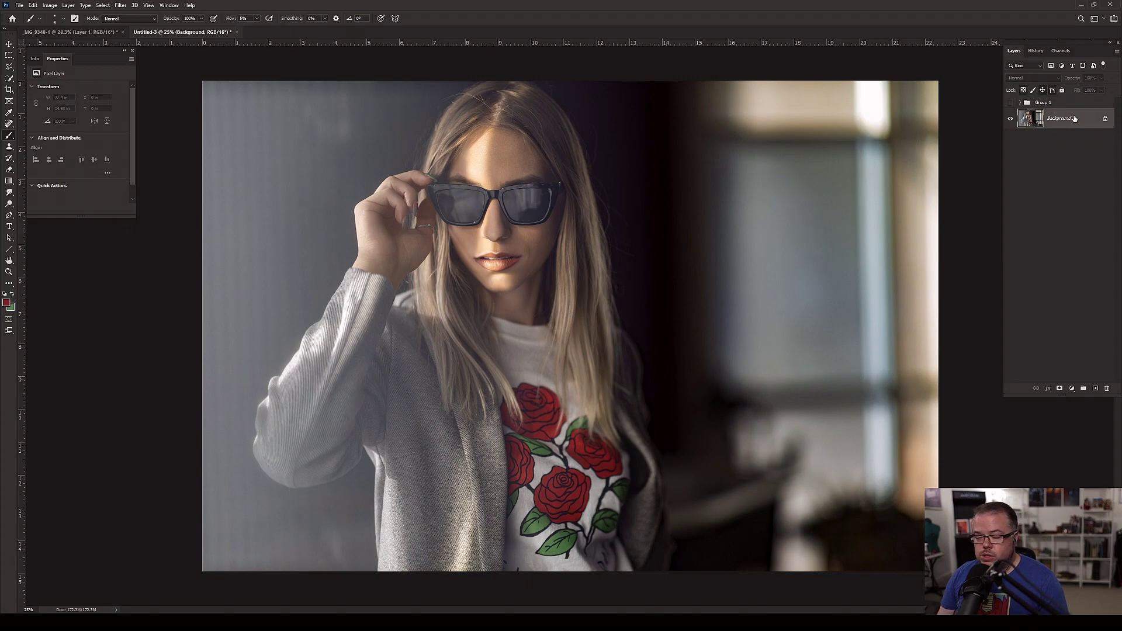
{"action": "key", "text": "ctrl+j"}
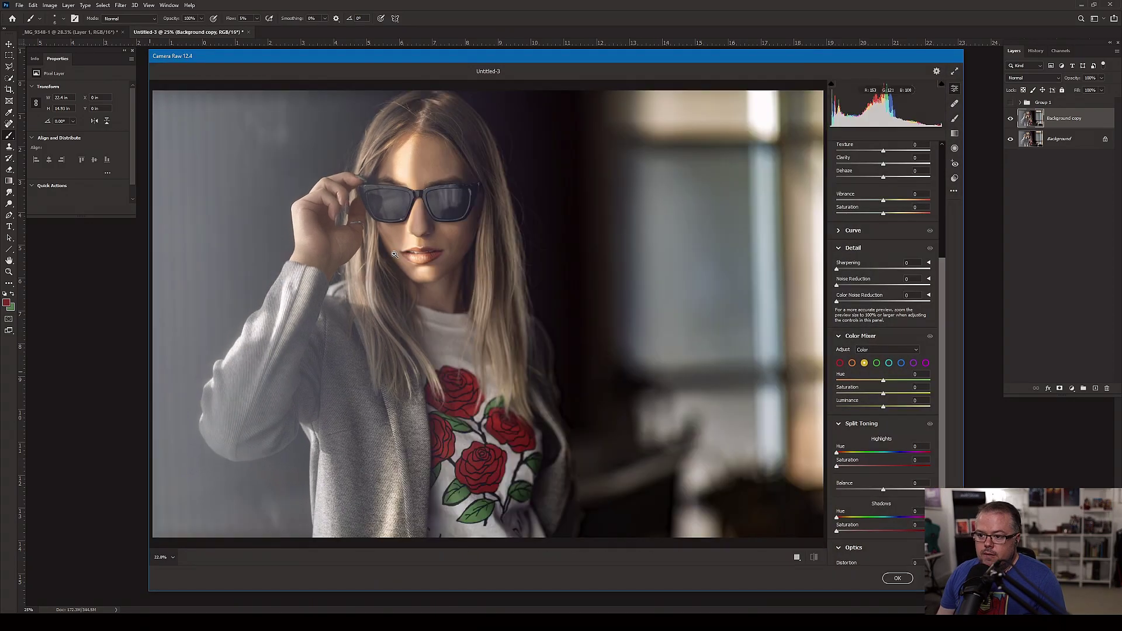
{"action": "scroll", "coordinate": [871, 336], "scroll_direction": "down", "scroll_amount": 4}
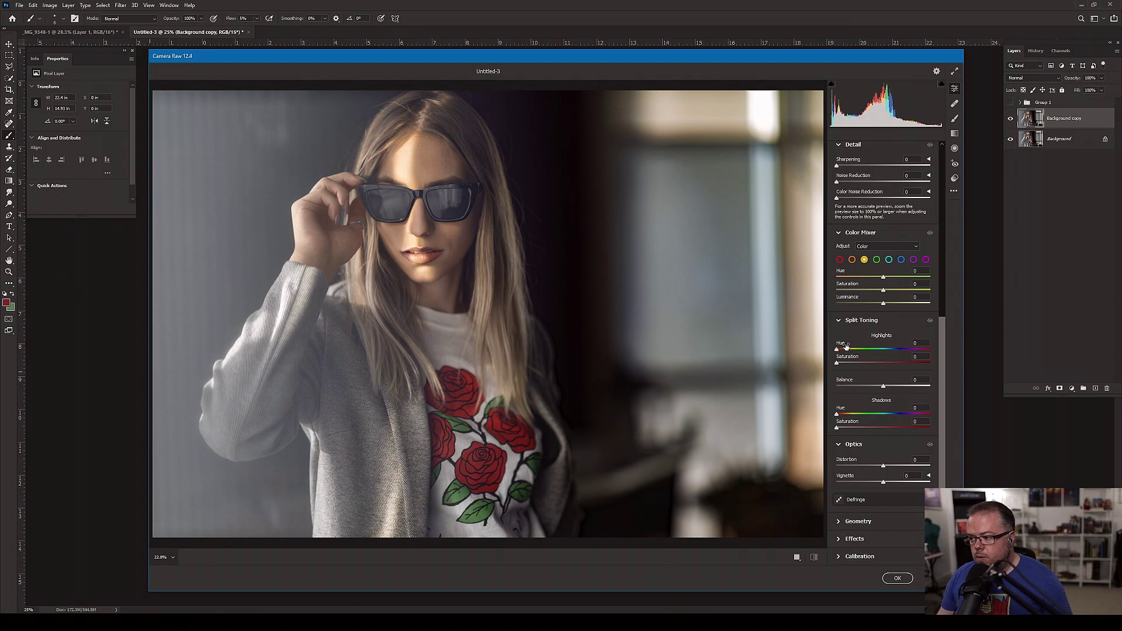
{"action": "left_click_drag", "start_coordinate": [837, 350], "coordinate": [883, 365]}
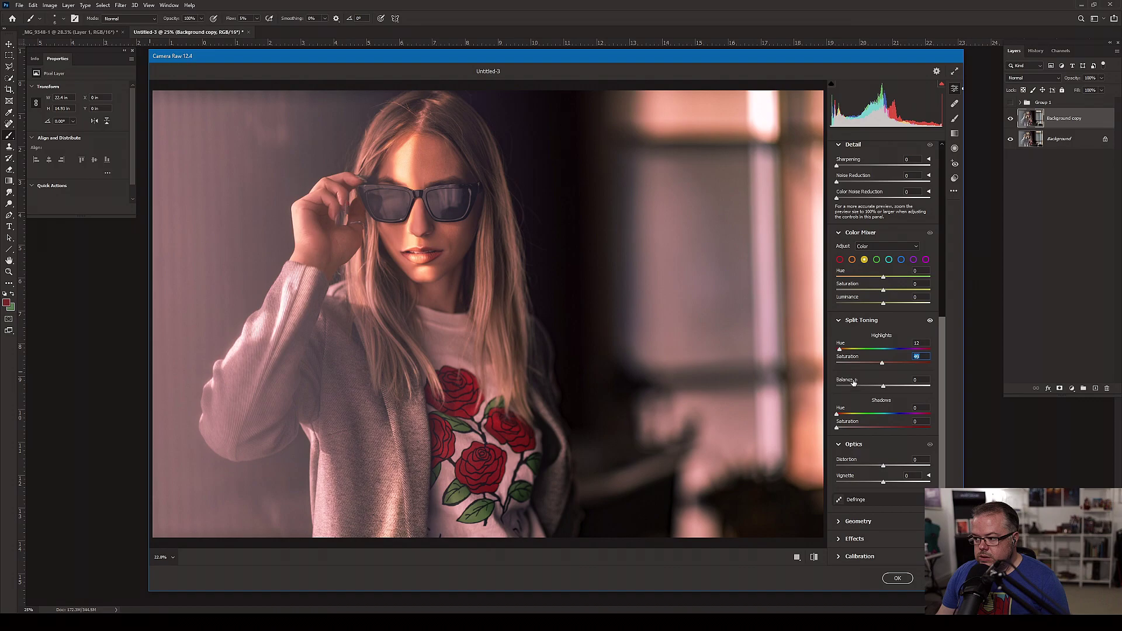
{"action": "left_click_drag", "start_coordinate": [837, 414], "coordinate": [885, 427]}
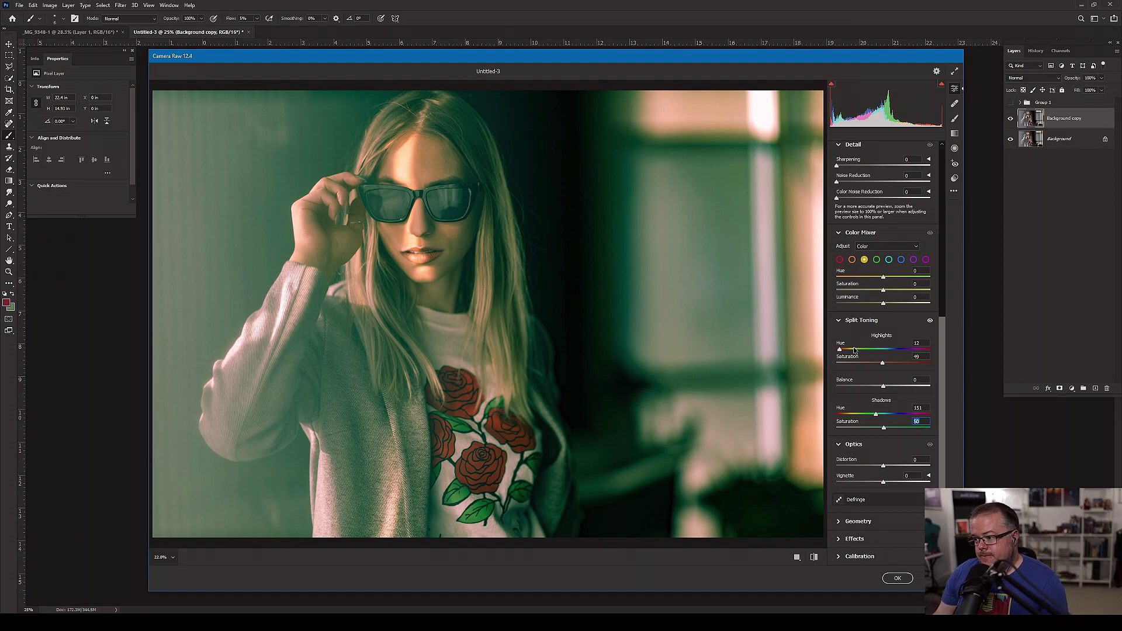
- Try split toning with highlights hue 43 and shadows shifted to blue hue 195 and to purple, and close Camera Raw
{"action": "left_click_drag", "start_coordinate": [840, 350], "coordinate": [848, 351]}
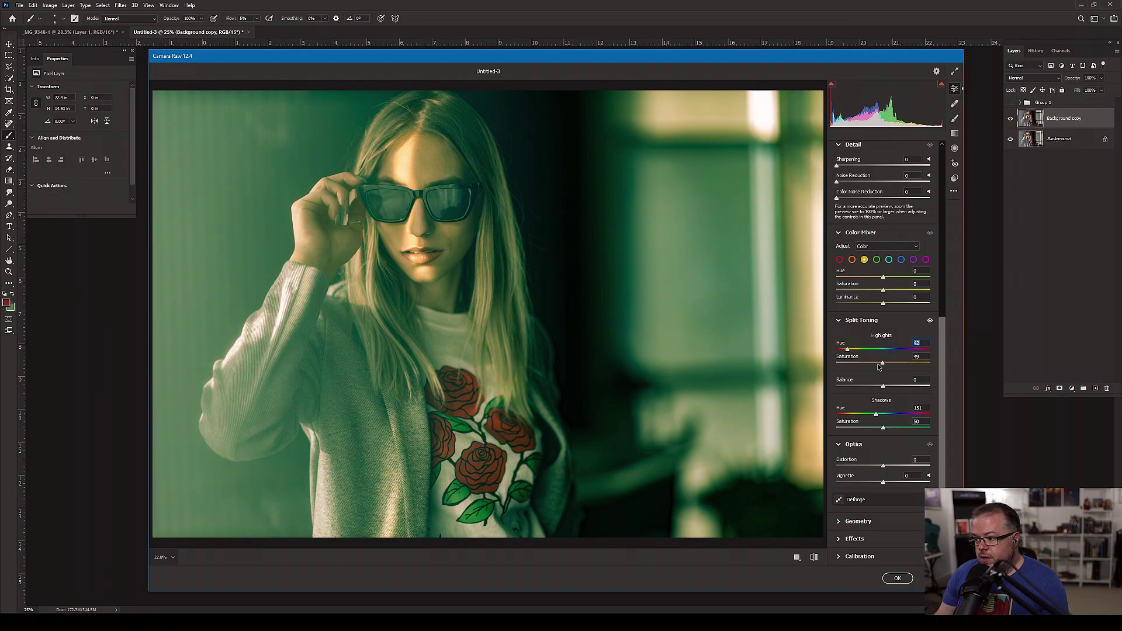
{"action": "left_click_drag", "start_coordinate": [876, 415], "coordinate": [888, 418]}
{"action": "left_click", "coordinate": [883, 429]}
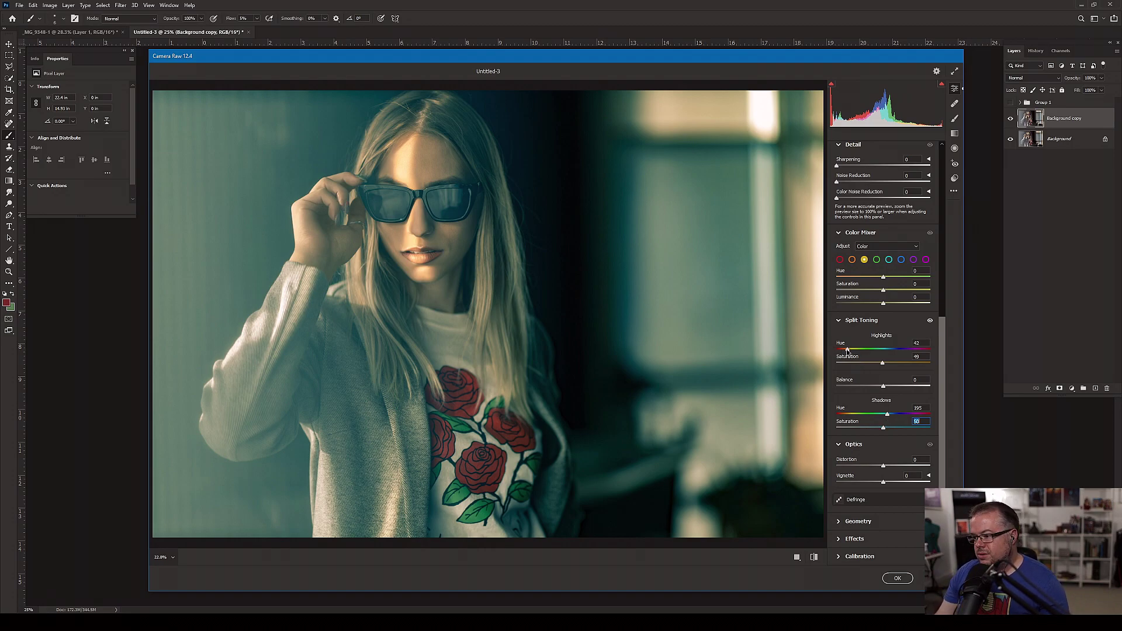
{"action": "left_click_drag", "start_coordinate": [887, 415], "coordinate": [908, 417]}
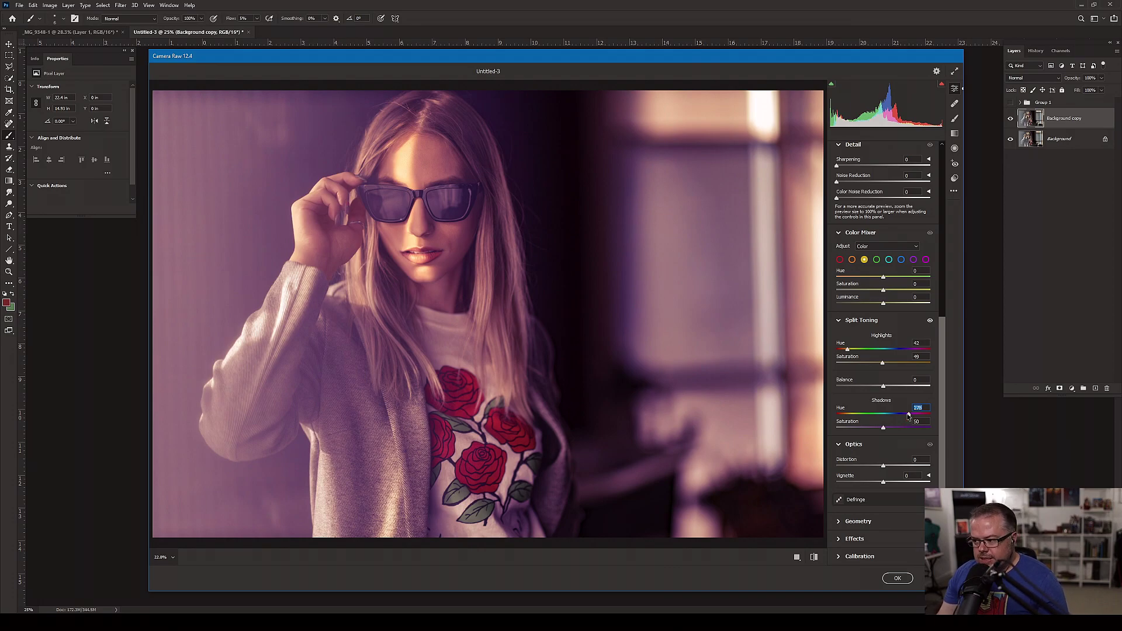
{"action": "left_click", "coordinate": [897, 578]}
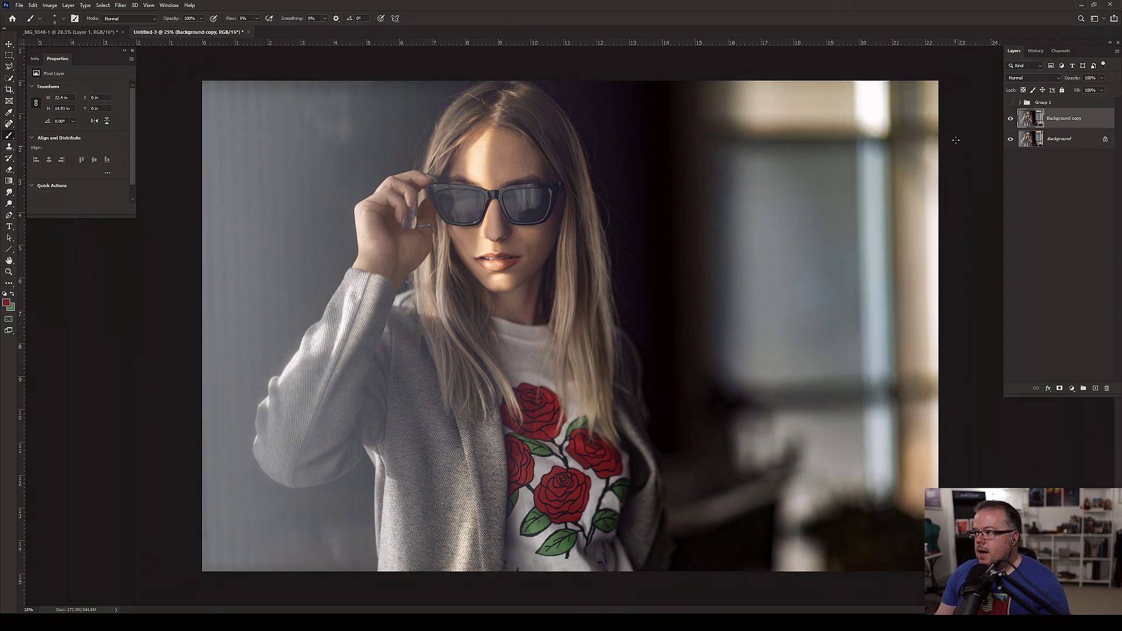
- Compare the image with the group of color fills shown and hidden, leaving the group shown
{"action": "left_click", "coordinate": [1011, 103]}
{"action": "left_click", "coordinate": [1011, 103]}
{"action": "left_click", "coordinate": [1011, 103]}
{"action": "left_click", "coordinate": [1011, 103]}
{"action": "left_click", "coordinate": [1011, 104]}
{"action": "left_click", "coordinate": [1011, 104]}
{"action": "left_click", "coordinate": [1011, 104]}
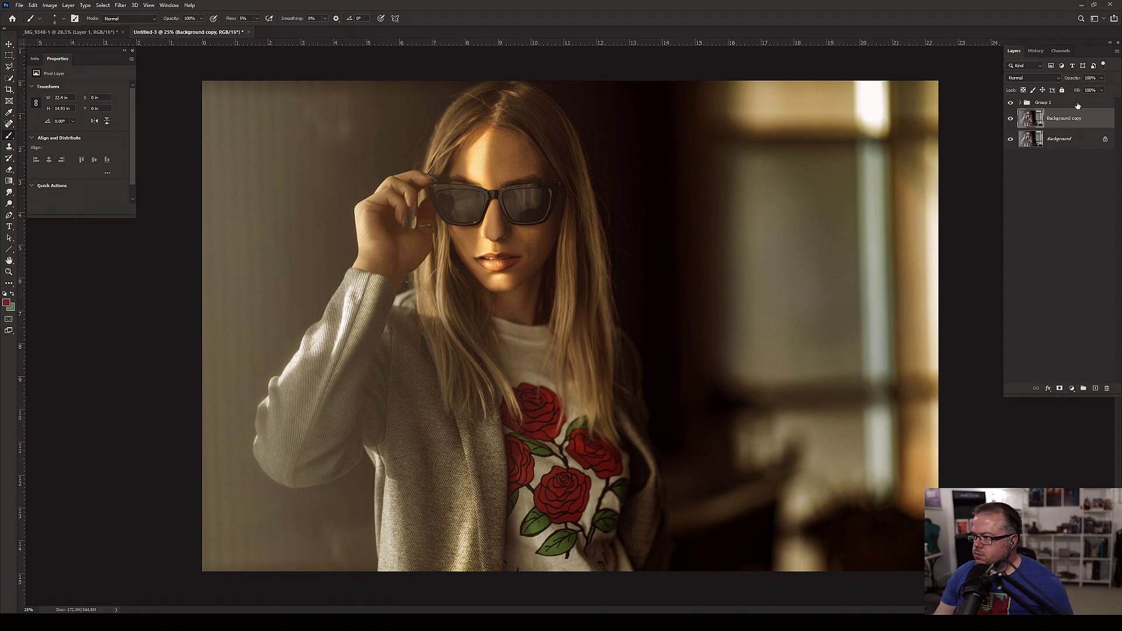
- Move the two fill layers out of their group, and remove the empty group and the background copy
{"action": "left_click", "coordinate": [1020, 102]}
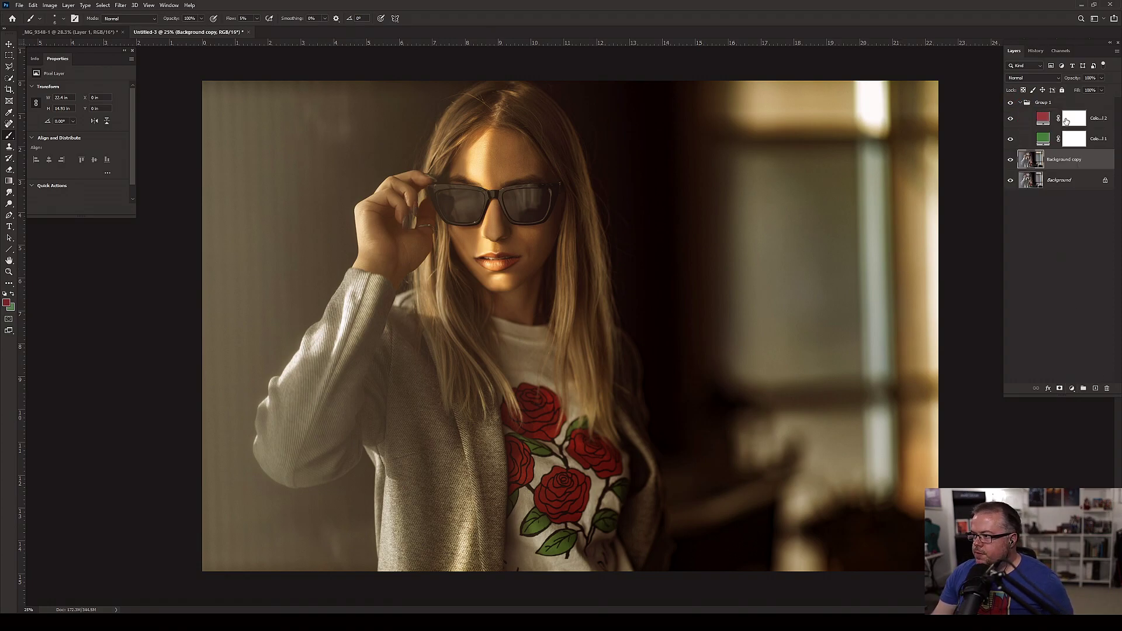
{"action": "left_click", "coordinate": [1063, 121]}
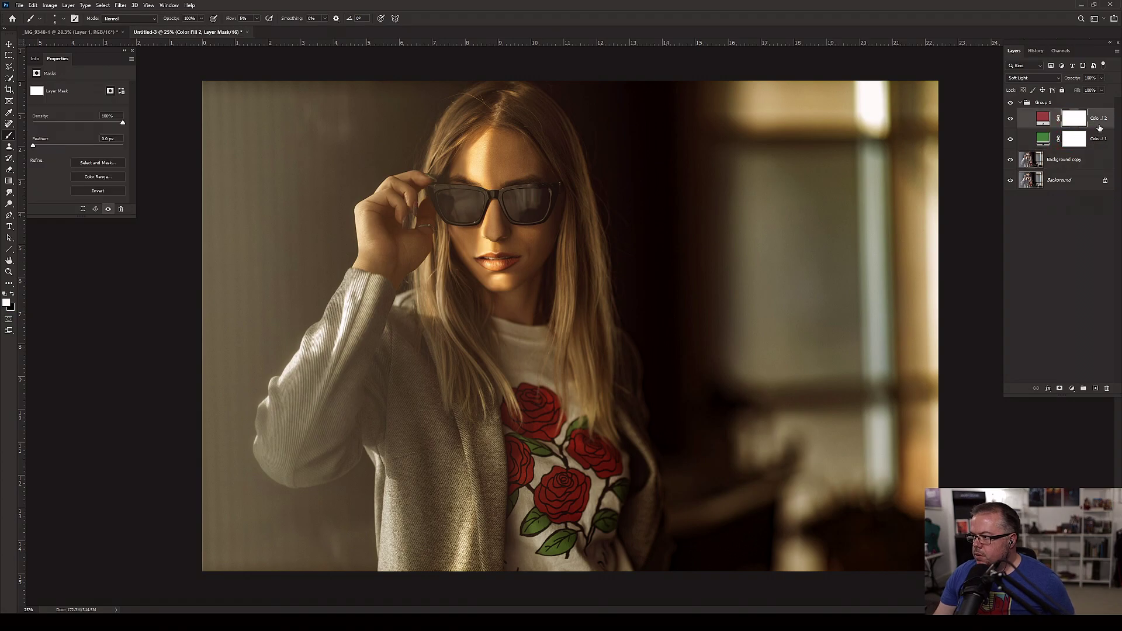
{"action": "left_click", "coordinate": [1097, 141], "text": "shift"}
{"action": "left_click_drag", "start_coordinate": [1098, 140], "coordinate": [1087, 98]}
{"action": "left_click", "coordinate": [1048, 146]}
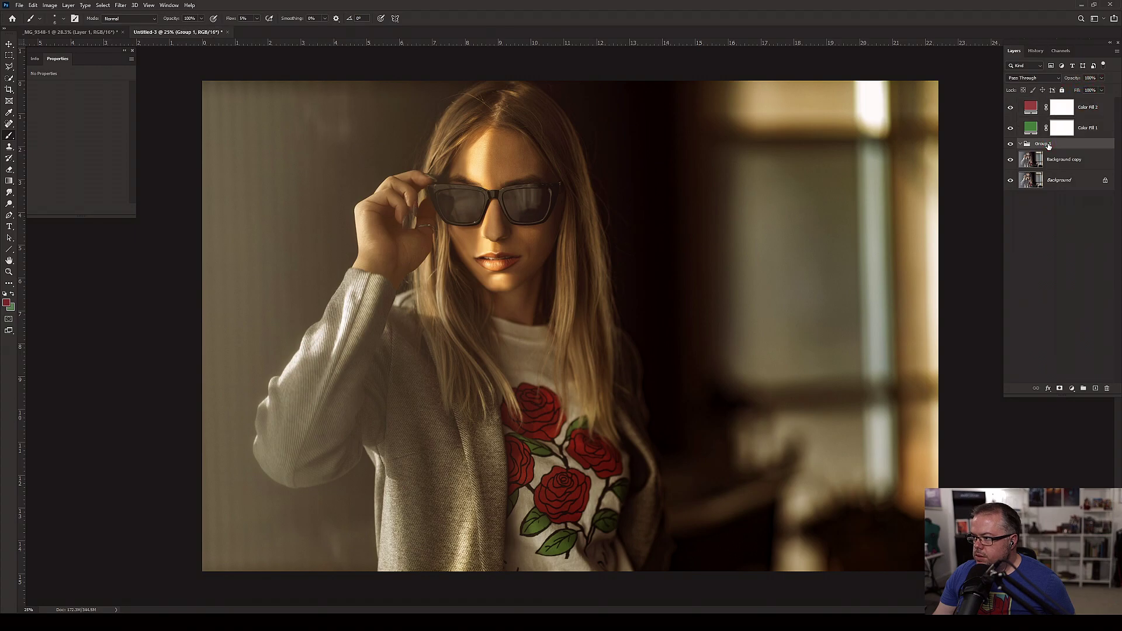
{"action": "right_click", "coordinate": [1048, 146]}
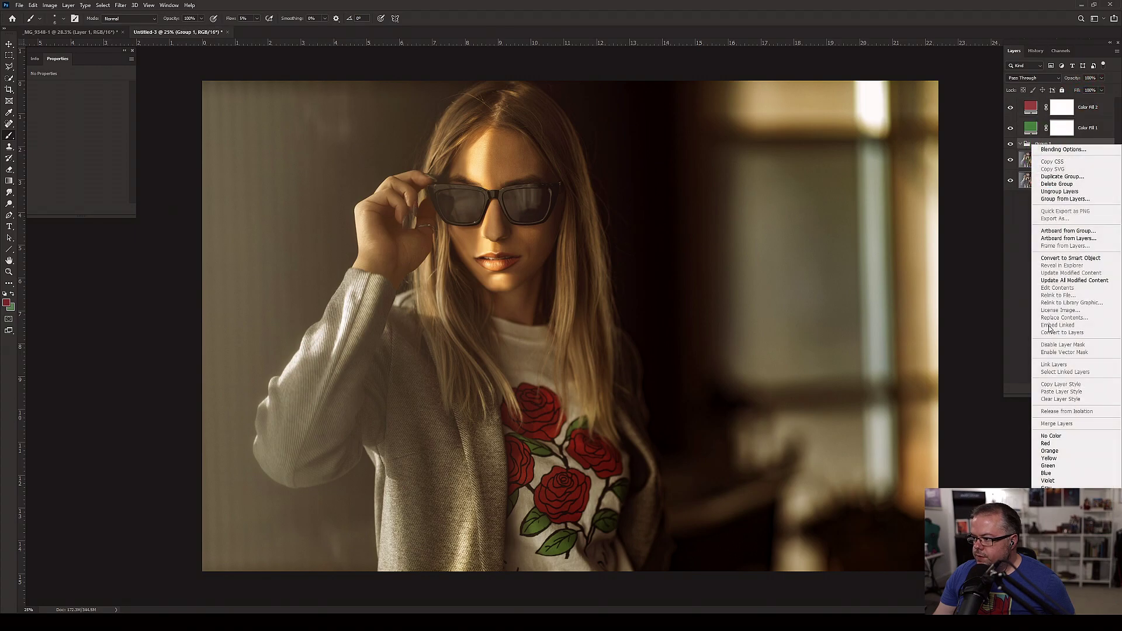
{"action": "left_click", "coordinate": [1060, 191]}
{"action": "key", "text": "Delete"}
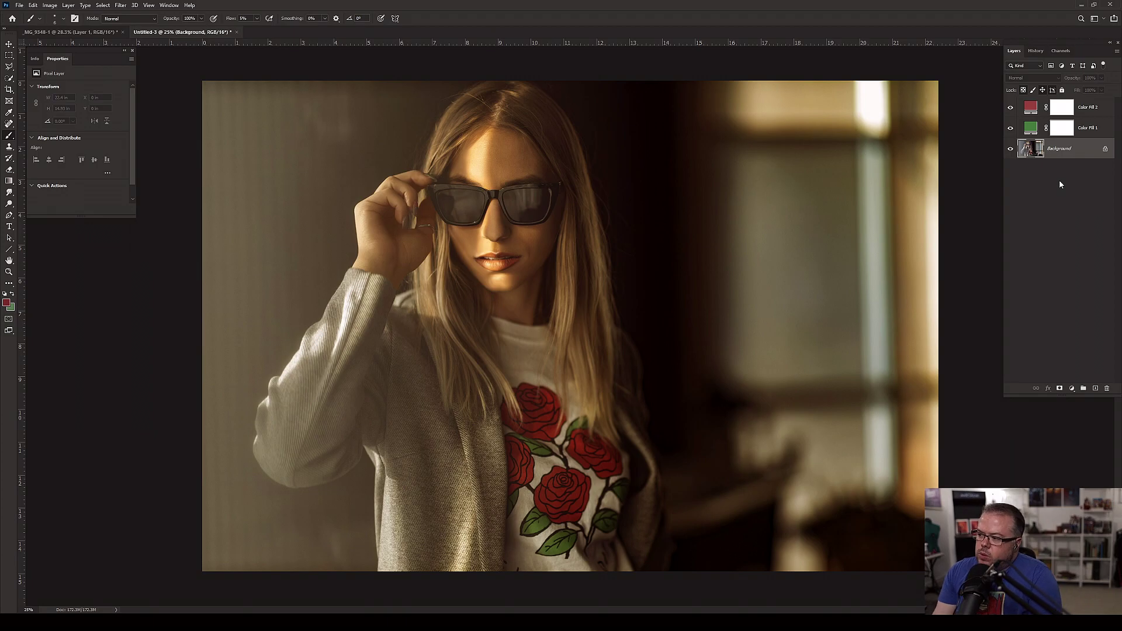
- Add a Curves adjustment above the background, moving the white point to input 234 and lifting the midtones from input 111 to output 128
{"action": "left_click", "coordinate": [1071, 388]}
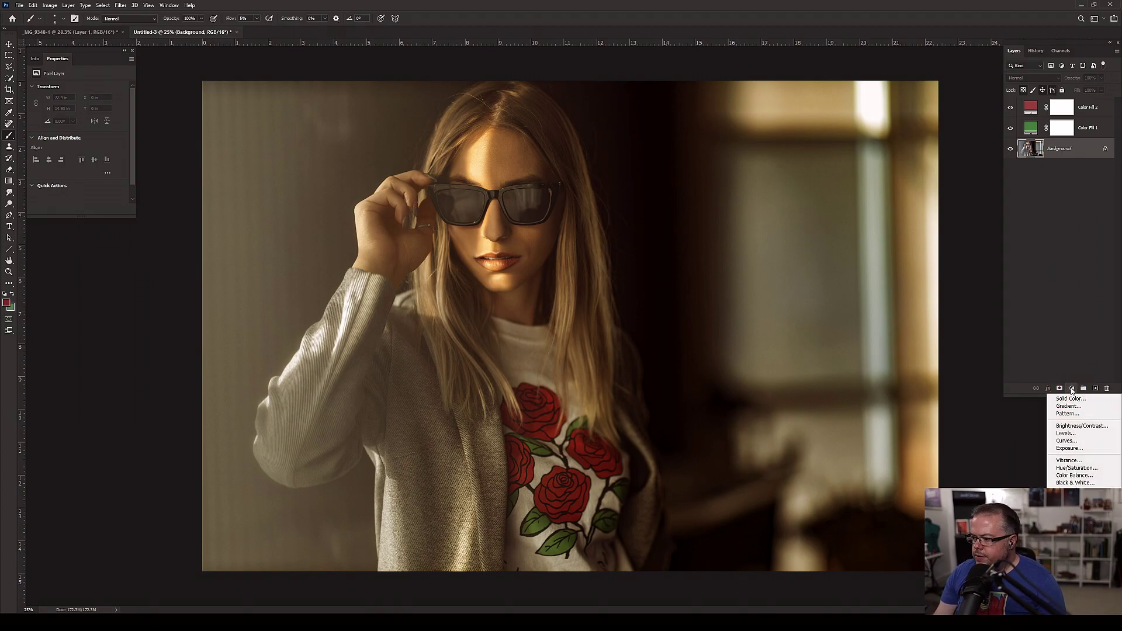
{"action": "left_click", "coordinate": [1065, 441]}
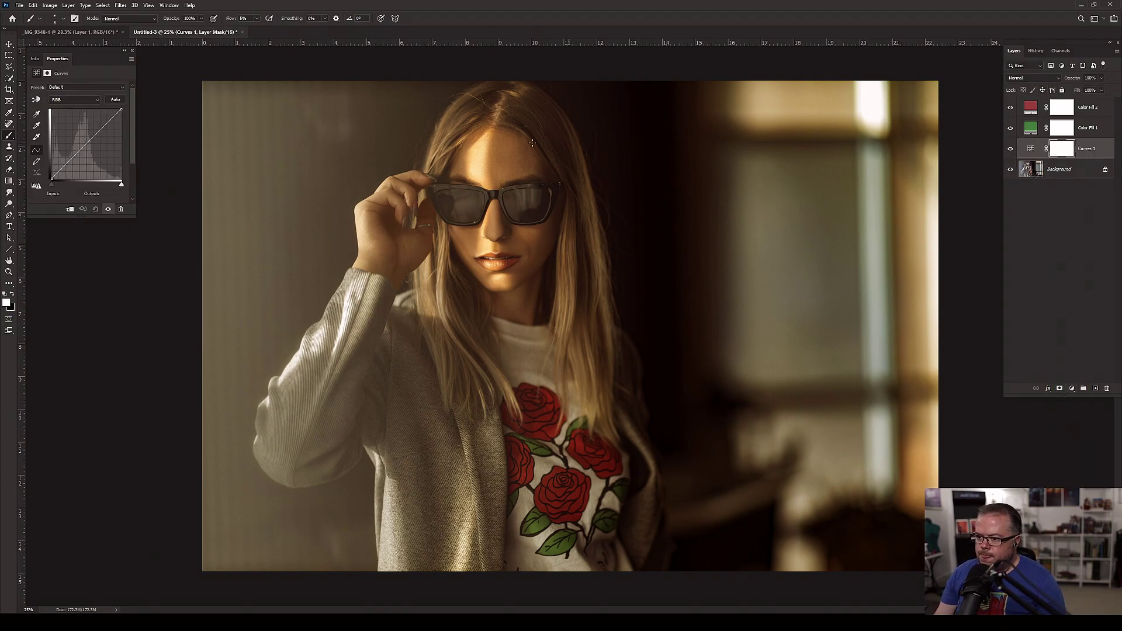
{"action": "left_click_drag", "start_coordinate": [121, 111], "coordinate": [116, 107]}
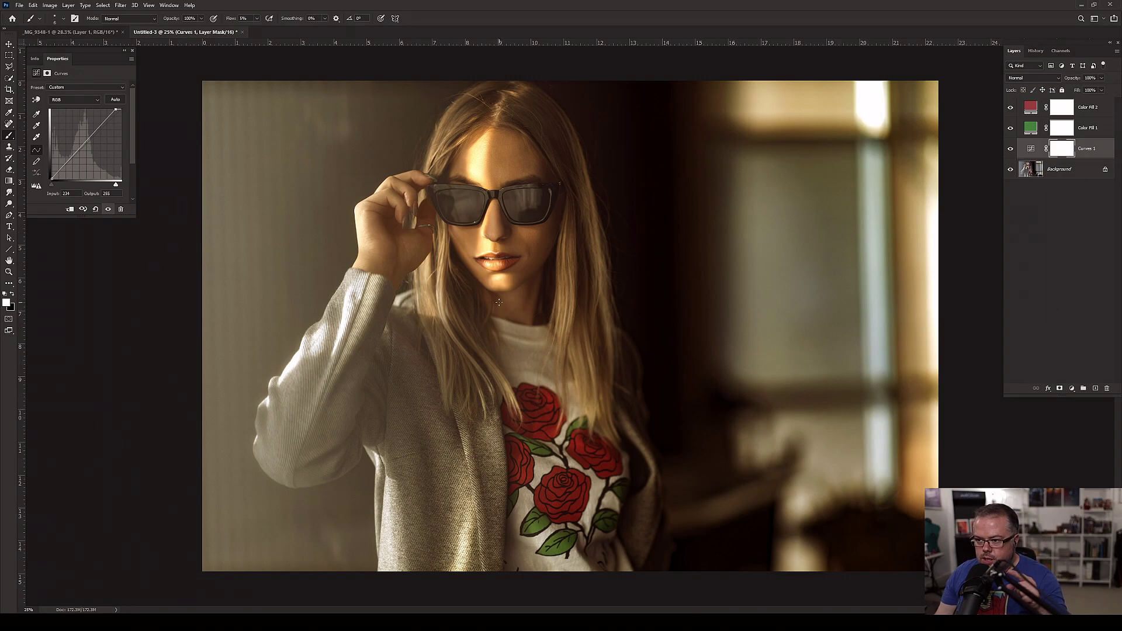
{"action": "left_click", "coordinate": [83, 144]}
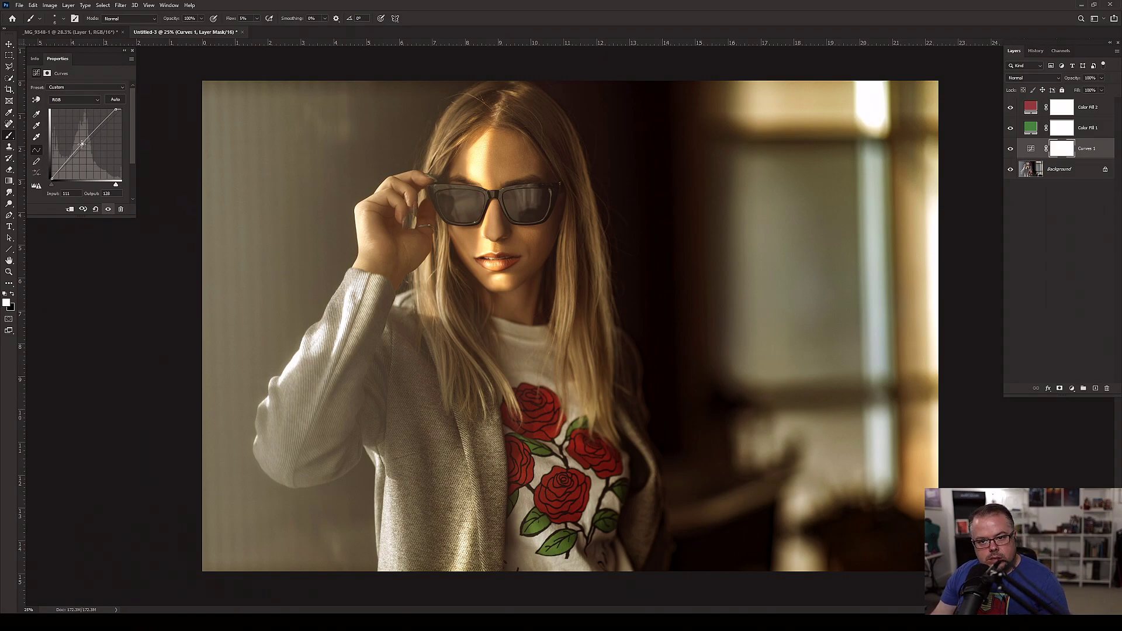
- Refine the Curves adjustment by setting the midtone point to input 109, output 131, and the black point to input 10, output 0
{"action": "left_click_drag", "start_coordinate": [83, 144], "coordinate": [82, 143]}
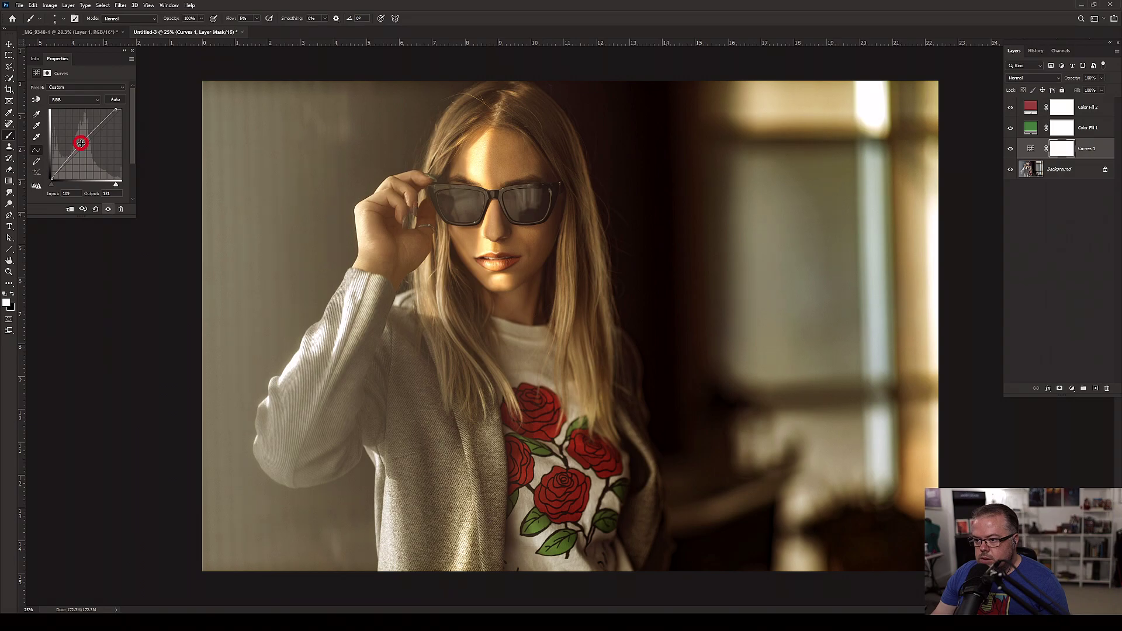
{"action": "left_click", "coordinate": [52, 177]}
{"action": "left_click_drag", "start_coordinate": [52, 178], "coordinate": [55, 178]}
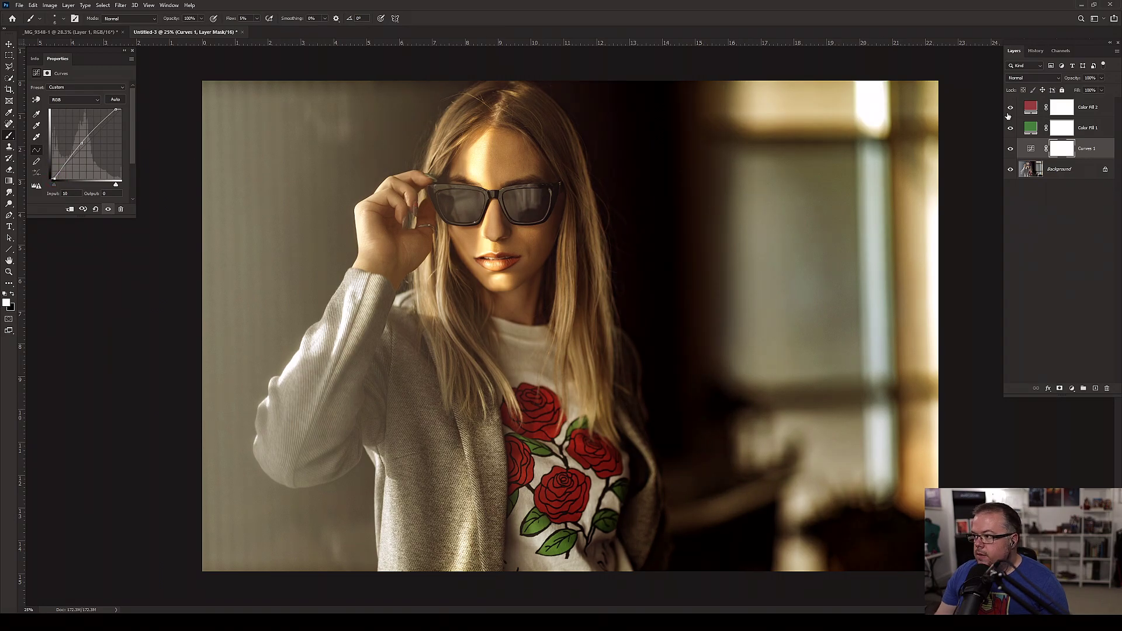
- Compare the image with the Curves adjustment hidden and shown, leaving it shown
{"action": "left_click", "coordinate": [1010, 150]}
{"action": "left_click", "coordinate": [1011, 151]}
{"action": "left_click", "coordinate": [1010, 150]}
{"action": "left_click", "coordinate": [1010, 150]}
{"action": "left_click", "coordinate": [1011, 150]}
{"action": "left_click", "coordinate": [1010, 150]}
{"action": "left_click", "coordinate": [1010, 150]}
{"action": "left_click", "coordinate": [1010, 150]}
{"action": "left_click", "coordinate": [1011, 151]}
{"action": "left_click", "coordinate": [1010, 150]}
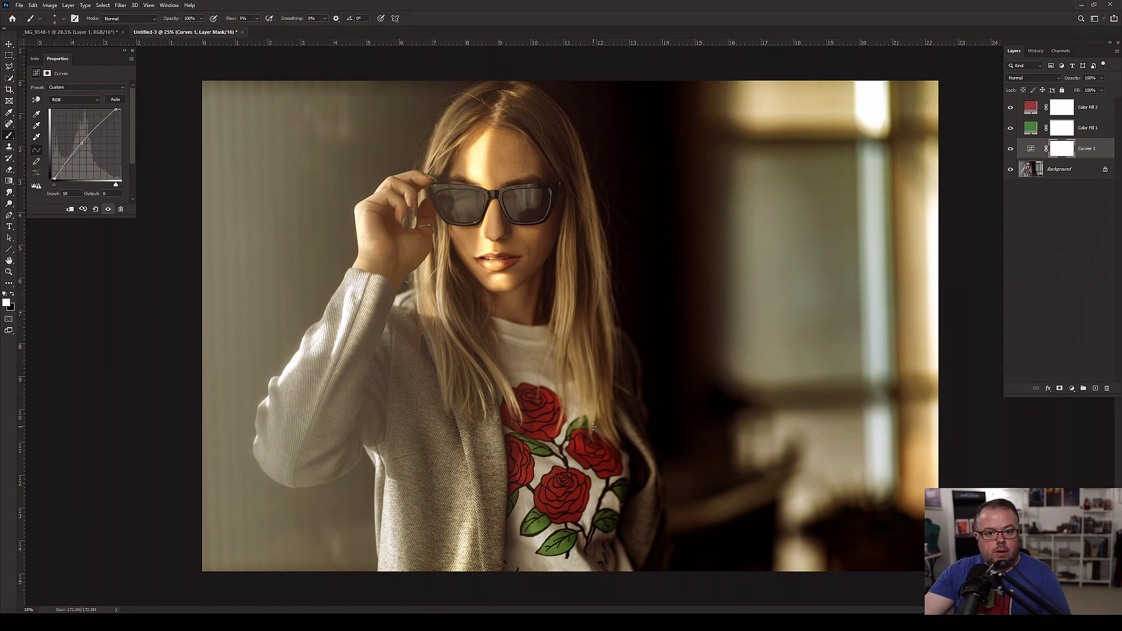
- Stamp all visible layers into a new layer above the red color fill and apply a High Pass filter with a 2.0-pixel radius
{"action": "left_click", "coordinate": [1086, 132]}
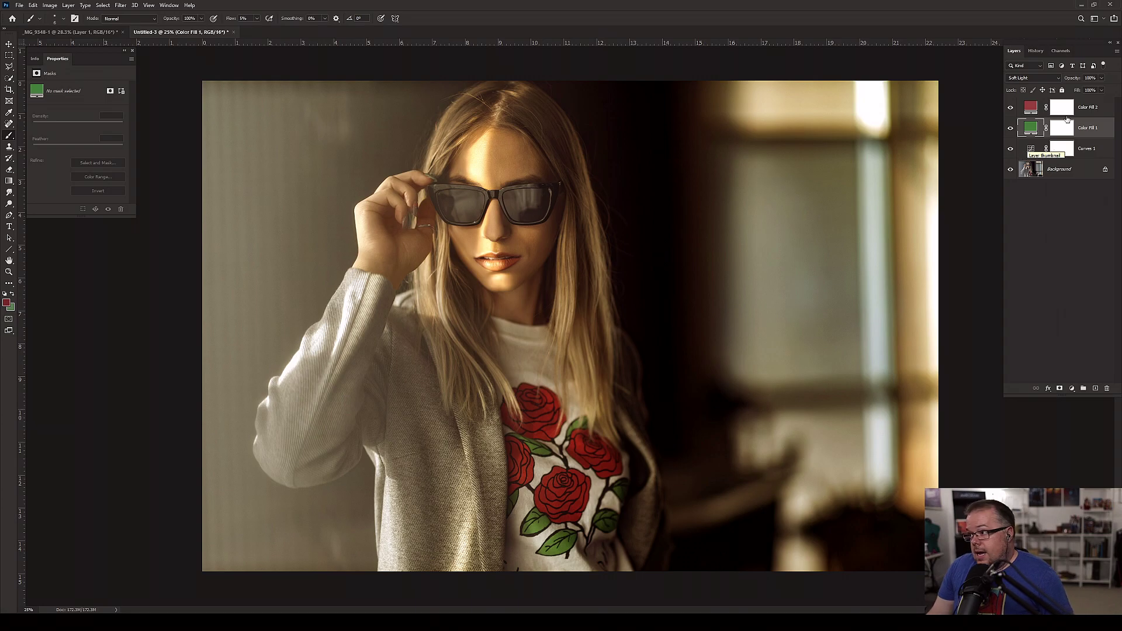
{"action": "left_click", "coordinate": [1093, 110]}
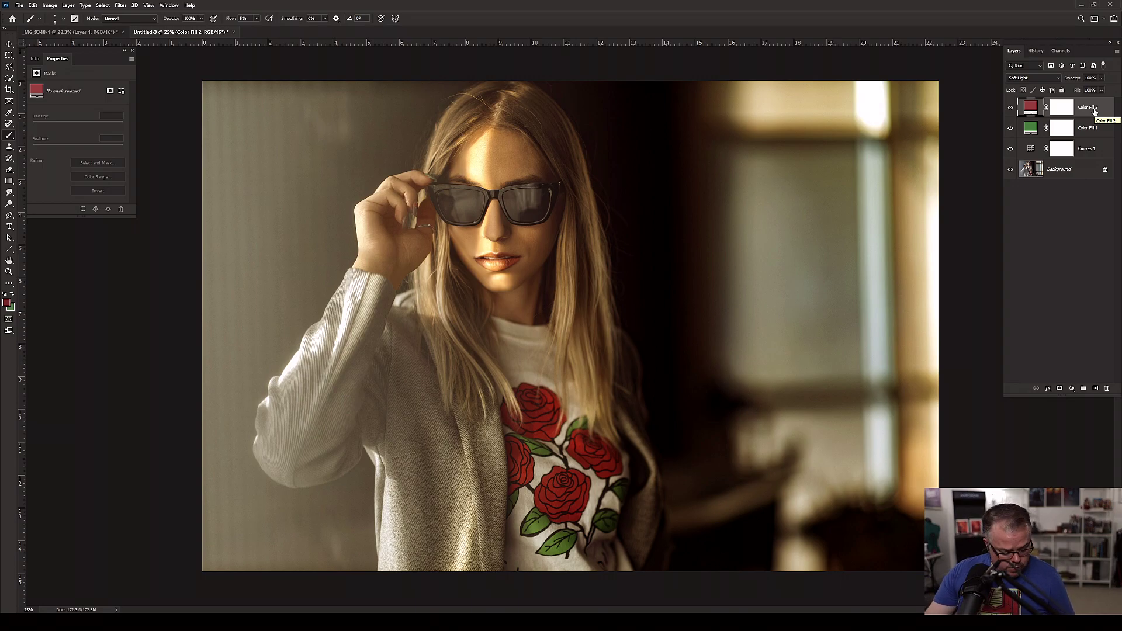
{"action": "key", "text": "ctrl+shift+alt+e"}
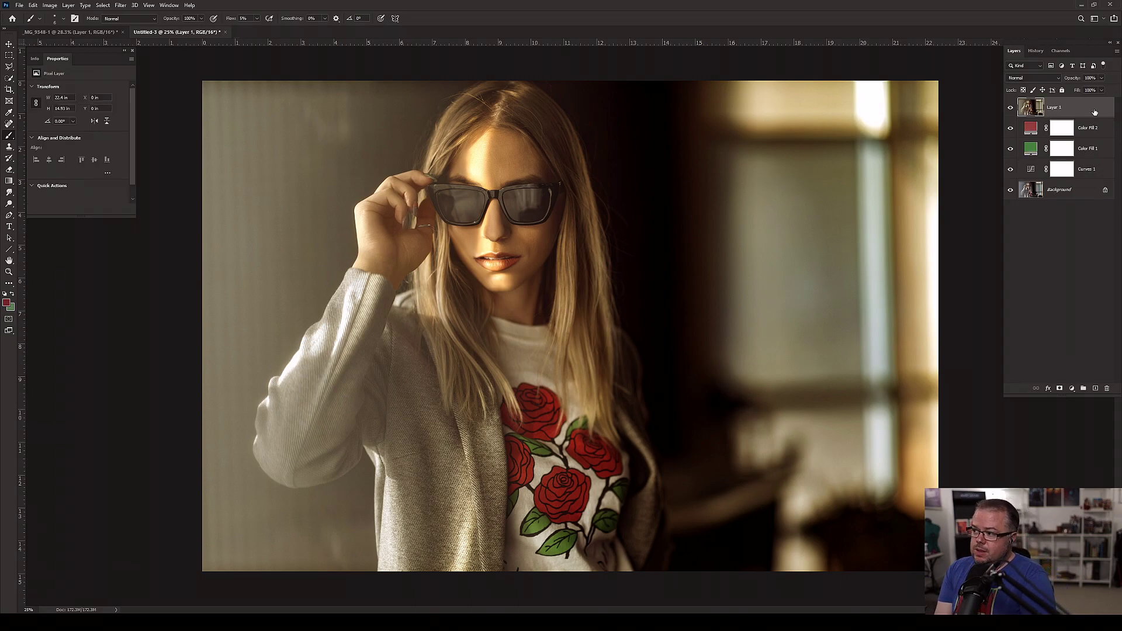
{"action": "left_click", "coordinate": [120, 5]}
{"action": "mouse_move", "coordinate": [129, 179]}
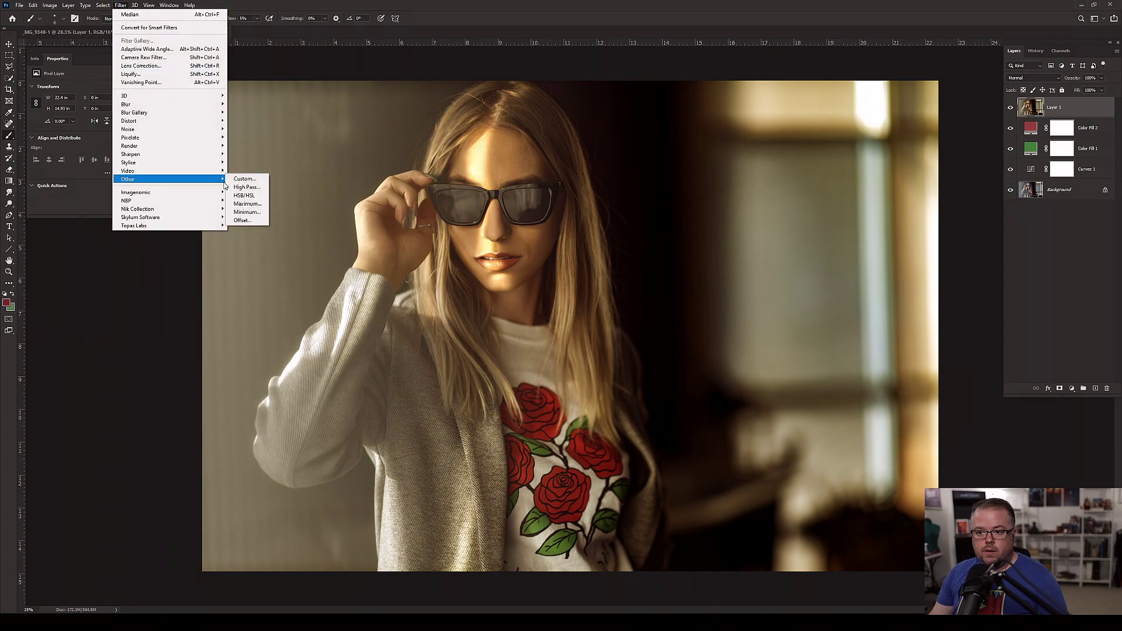
{"action": "left_click", "coordinate": [247, 188]}
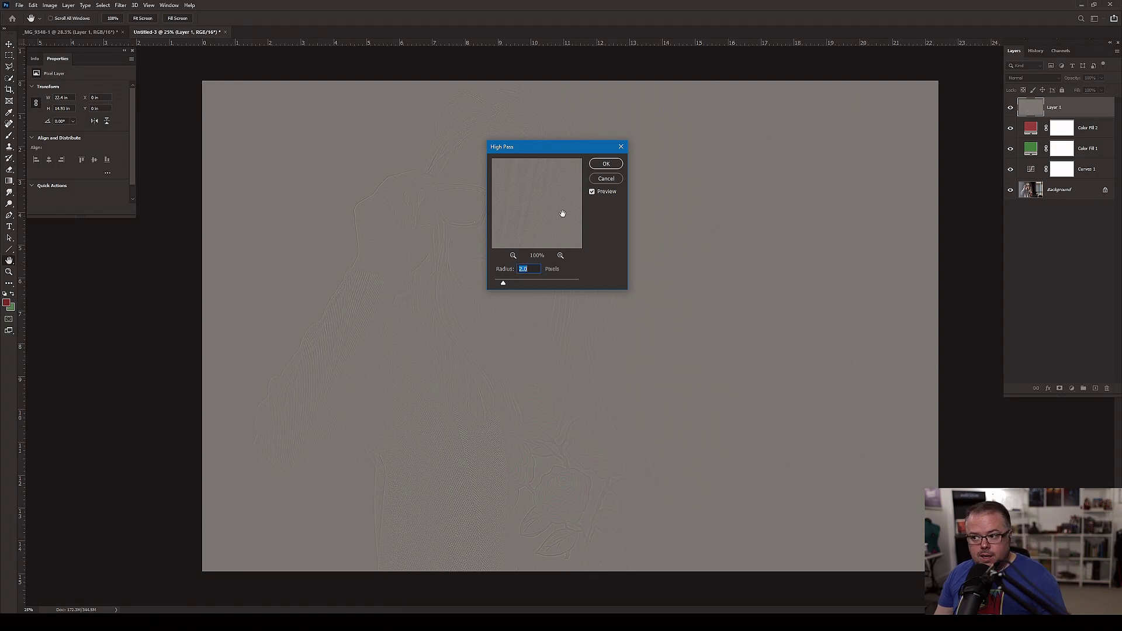
{"action": "left_click", "coordinate": [605, 164]}
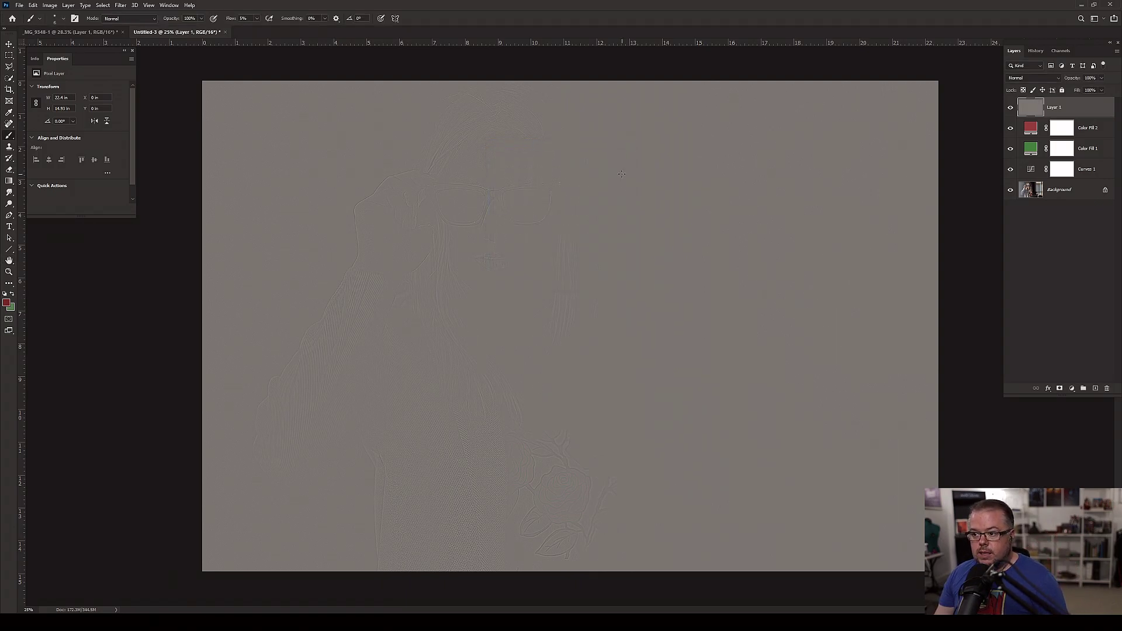
- Try the Hard Light blend mode on the High Pass layer and compare the image with that layer hidden and shown
{"action": "left_click_drag", "start_coordinate": [502, 262], "coordinate": [669, 193]}
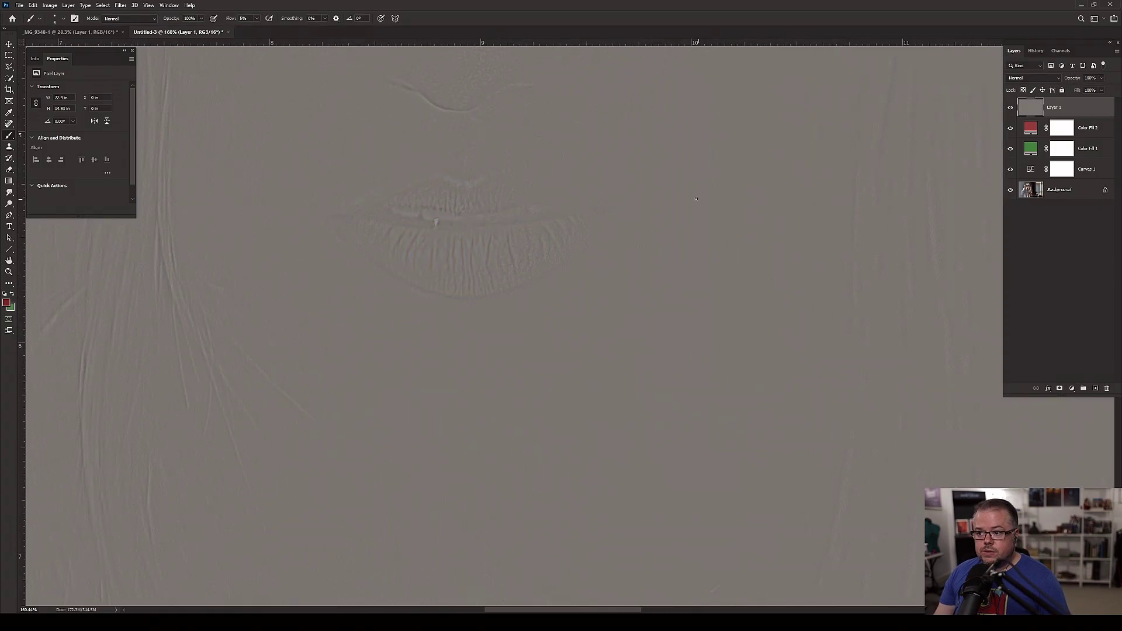
{"action": "left_click_drag", "start_coordinate": [622, 414], "coordinate": [619, 431]}
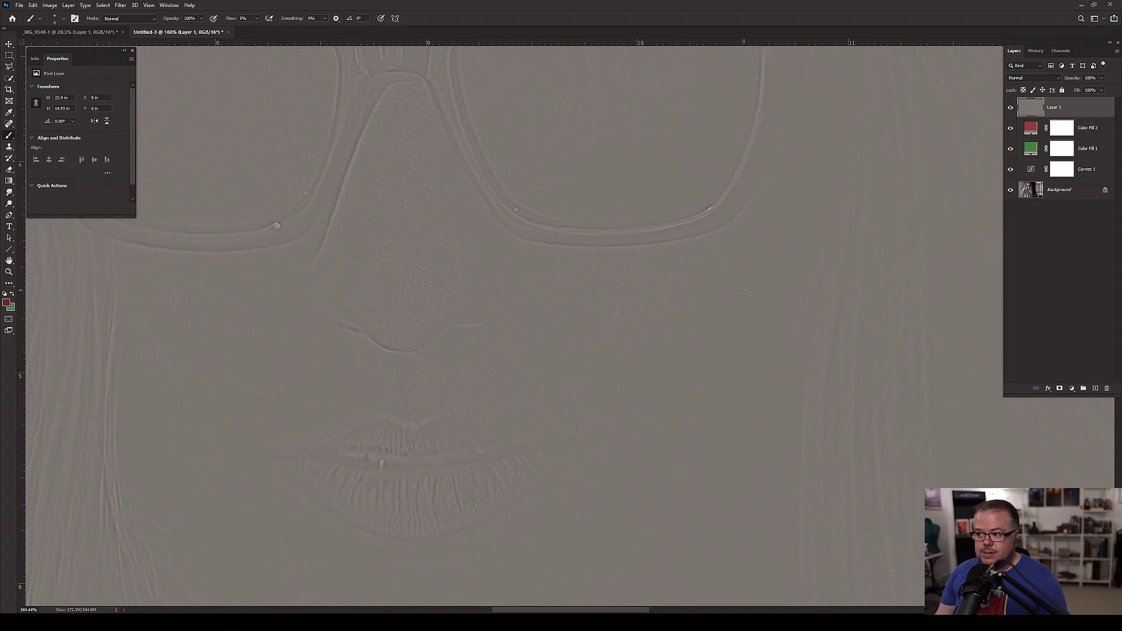
{"action": "left_click", "coordinate": [1039, 77]}
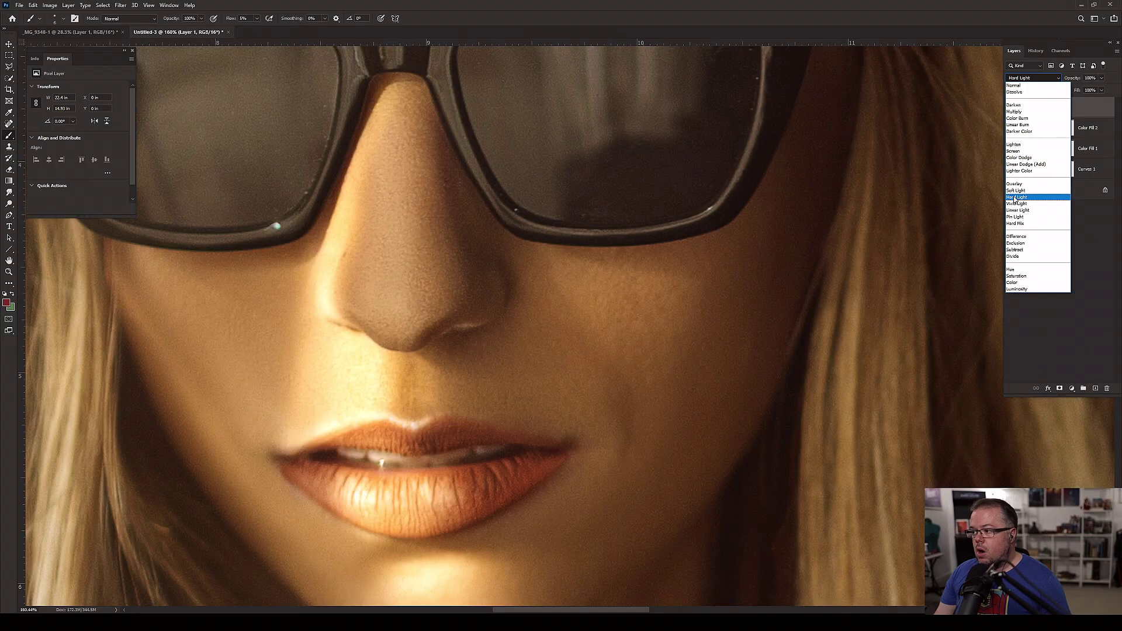
{"action": "left_click", "coordinate": [1017, 196]}
{"action": "key", "text": "ctrl+0"}
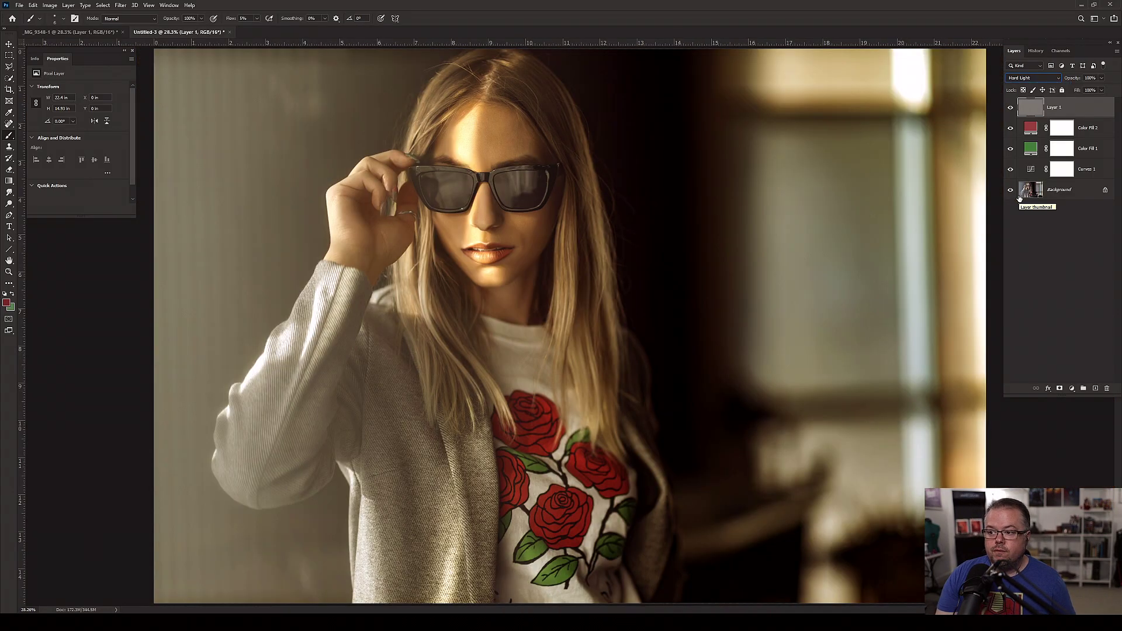
{"action": "left_click", "coordinate": [1010, 107]}
{"action": "left_click", "coordinate": [1009, 108]}
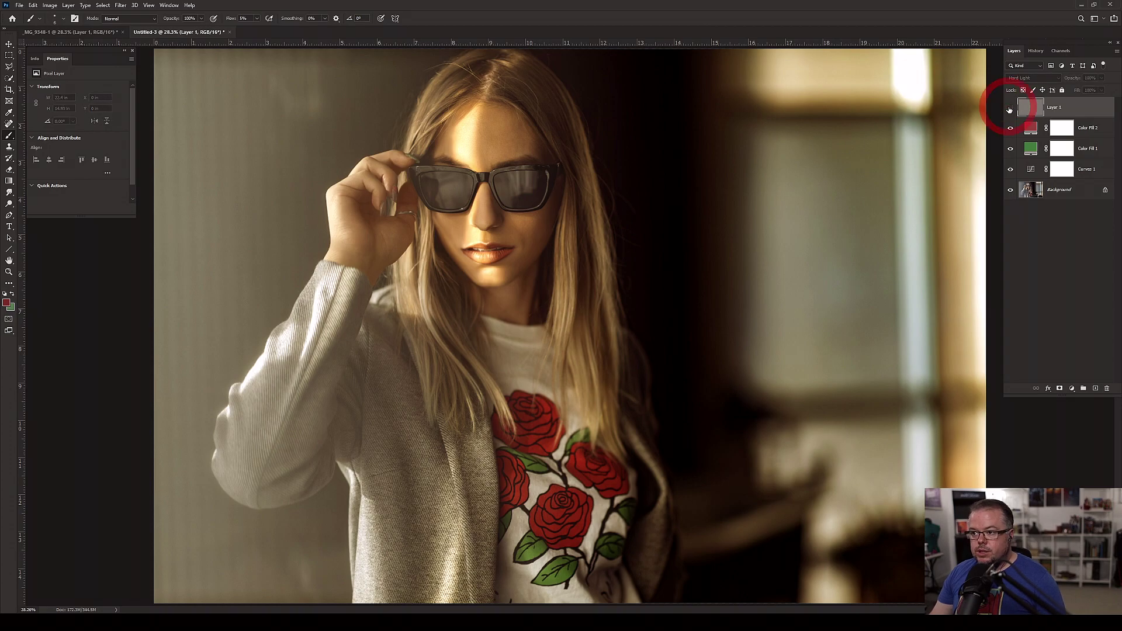
- Try the Vivid Light and Linear Light blend modes on the High Pass layer and check the sharpening on the face
{"action": "left_click", "coordinate": [1013, 82]}
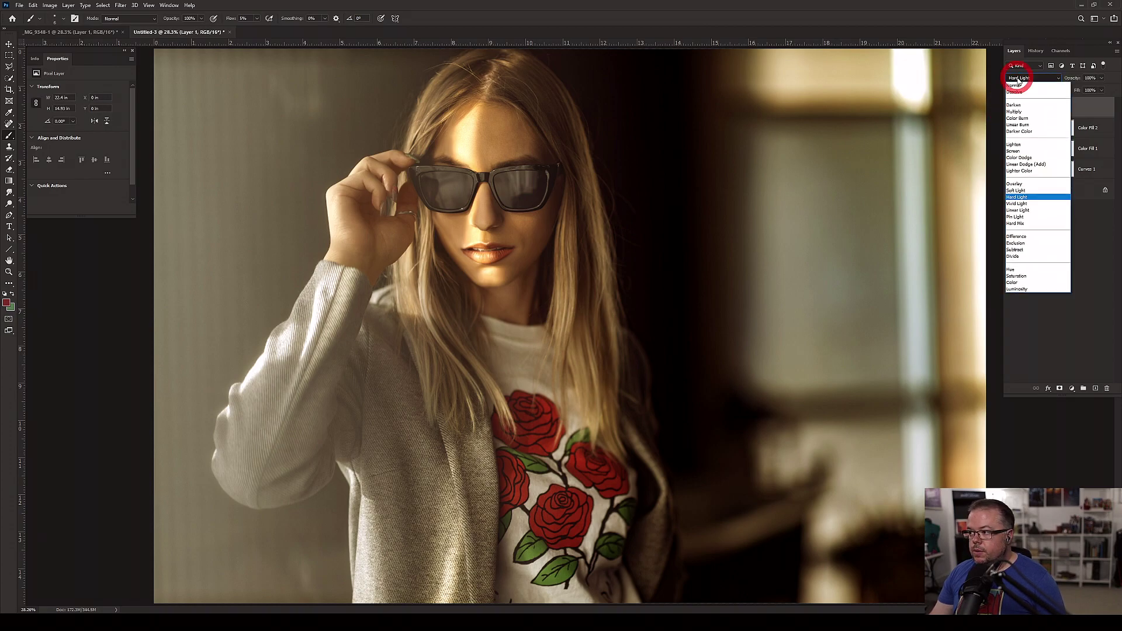
{"action": "left_click", "coordinate": [1013, 203]}
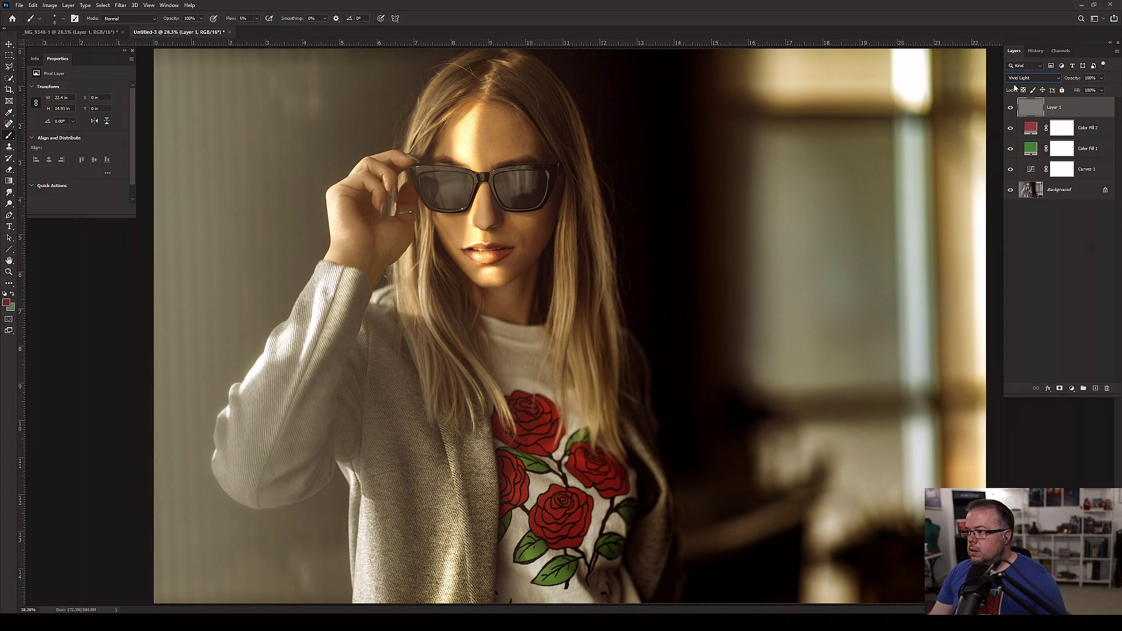
{"action": "left_click", "coordinate": [1020, 77]}
{"action": "left_click", "coordinate": [1018, 210]}
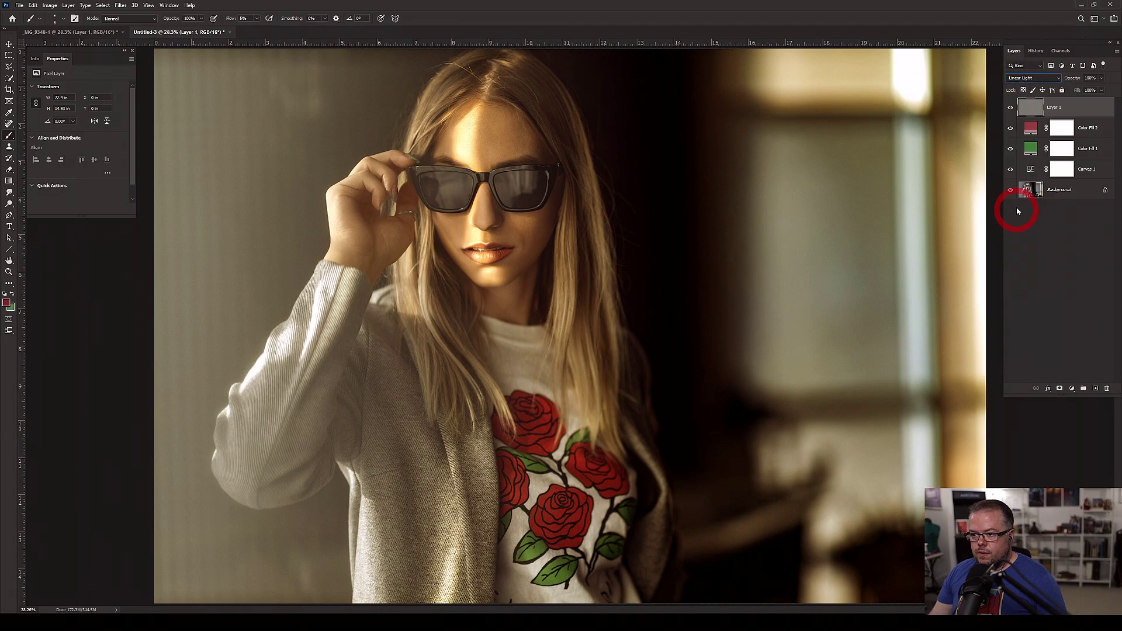
{"action": "left_click", "coordinate": [1010, 109]}
{"action": "left_click", "coordinate": [1010, 109]}
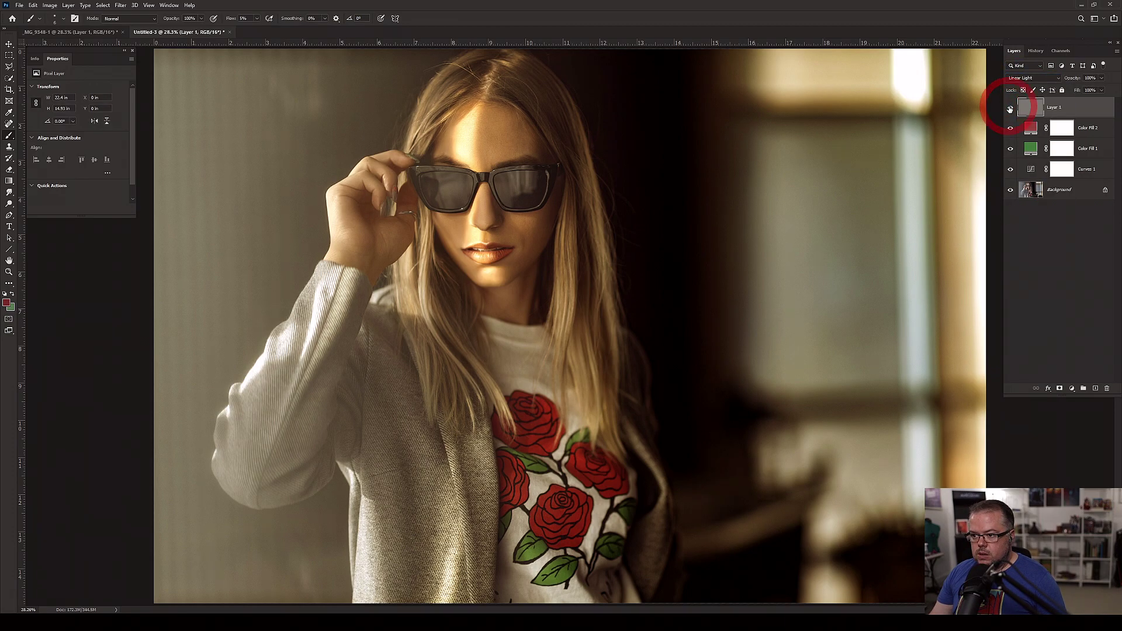
{"action": "scroll", "coordinate": [499, 213], "scroll_direction": "up", "scroll_amount": 4}
{"action": "scroll", "coordinate": [499, 199], "scroll_direction": "up", "scroll_amount": 3}
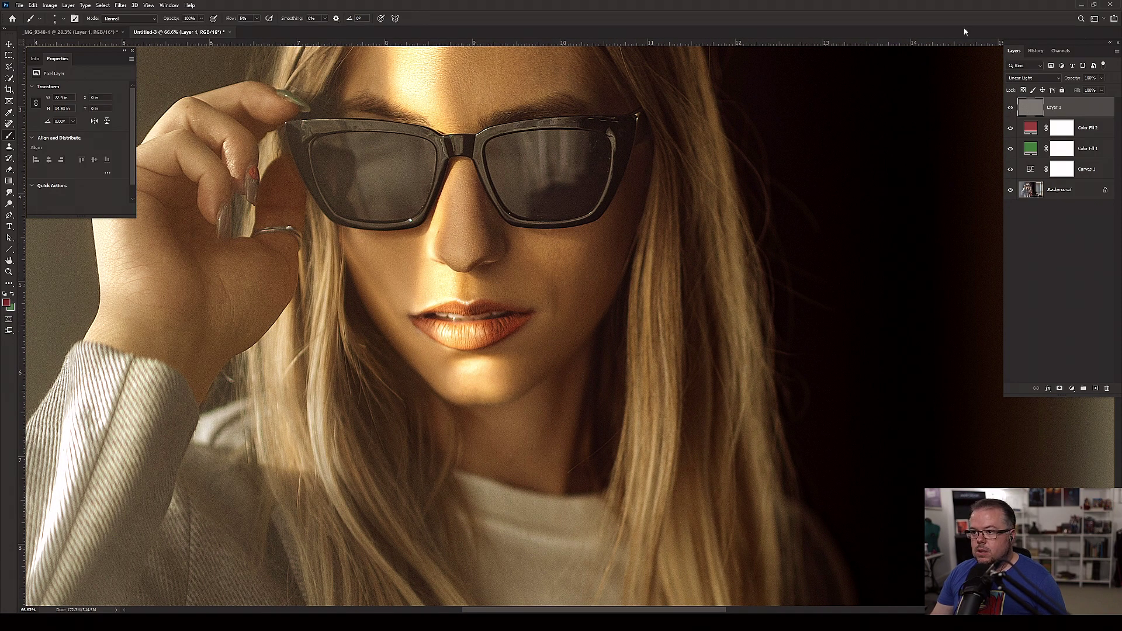
- Set the blend mode of the High Pass layer to Overlay
{"action": "left_click", "coordinate": [1024, 78]}
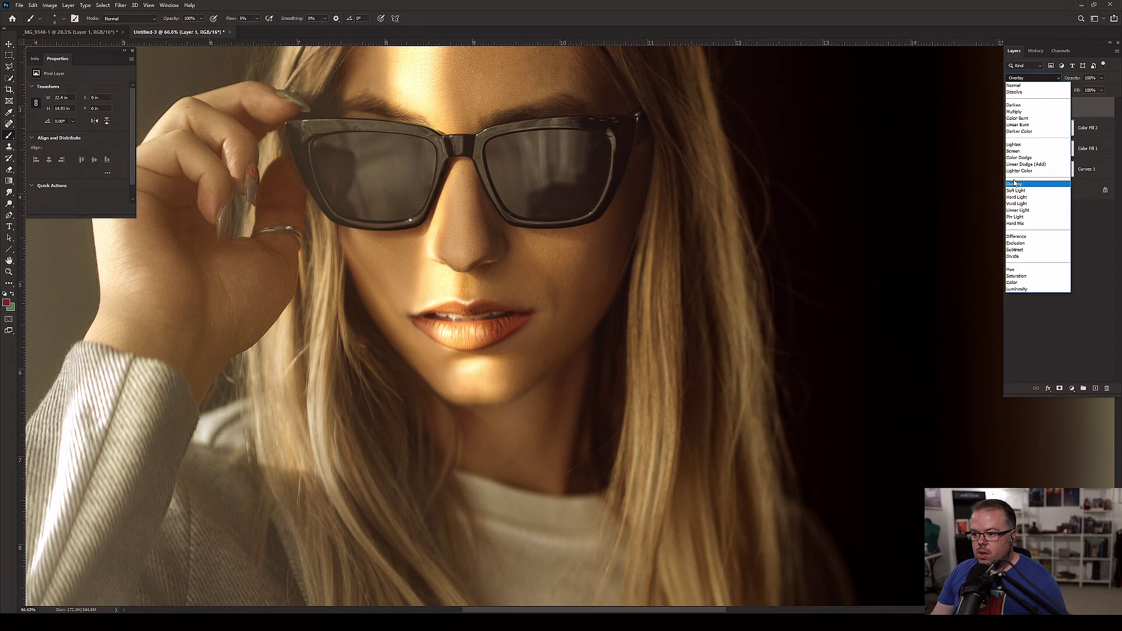
{"action": "key", "text": "Escape"}
{"action": "key", "text": "ctrl+0"}
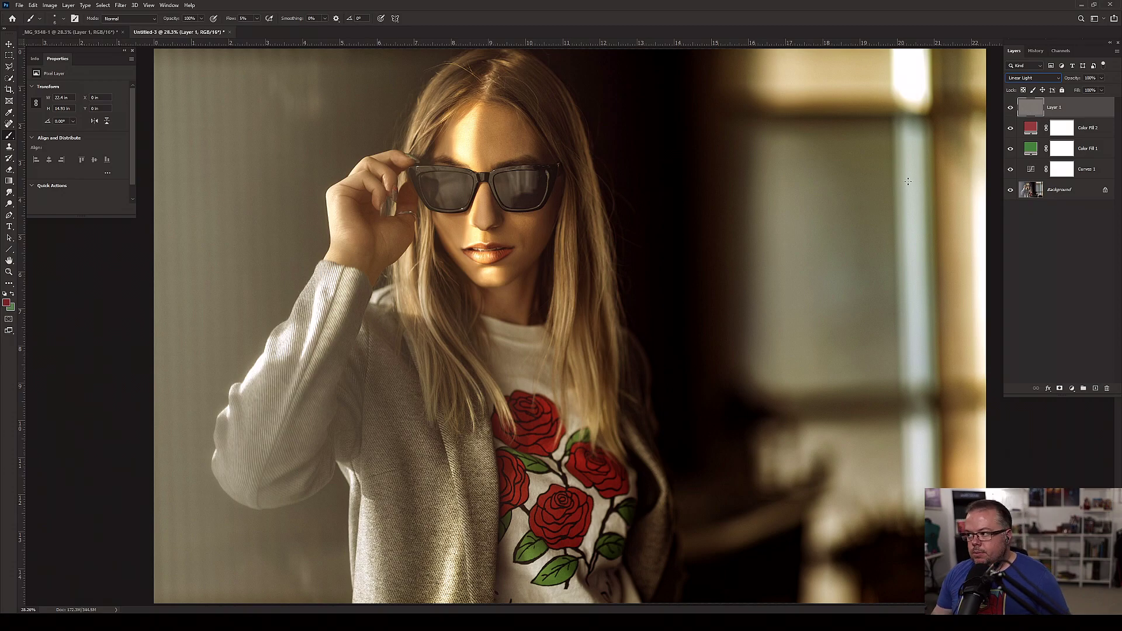
{"action": "left_click", "coordinate": [1032, 77]}
{"action": "left_click", "coordinate": [1018, 174]}
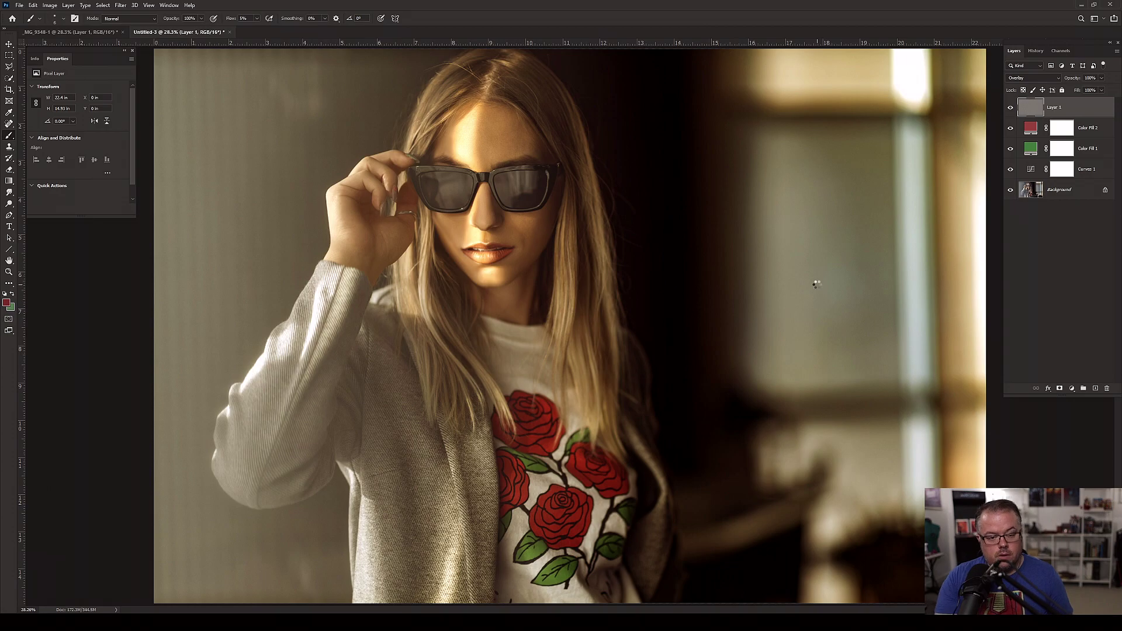
- Stamp the visible layers into a new layer and, in Camera Raw, set Sharpening to 16, Texture to +7, Clarity to +8 and Dehaze to +10
{"action": "key", "text": "ctrl+shift+alt+e"}
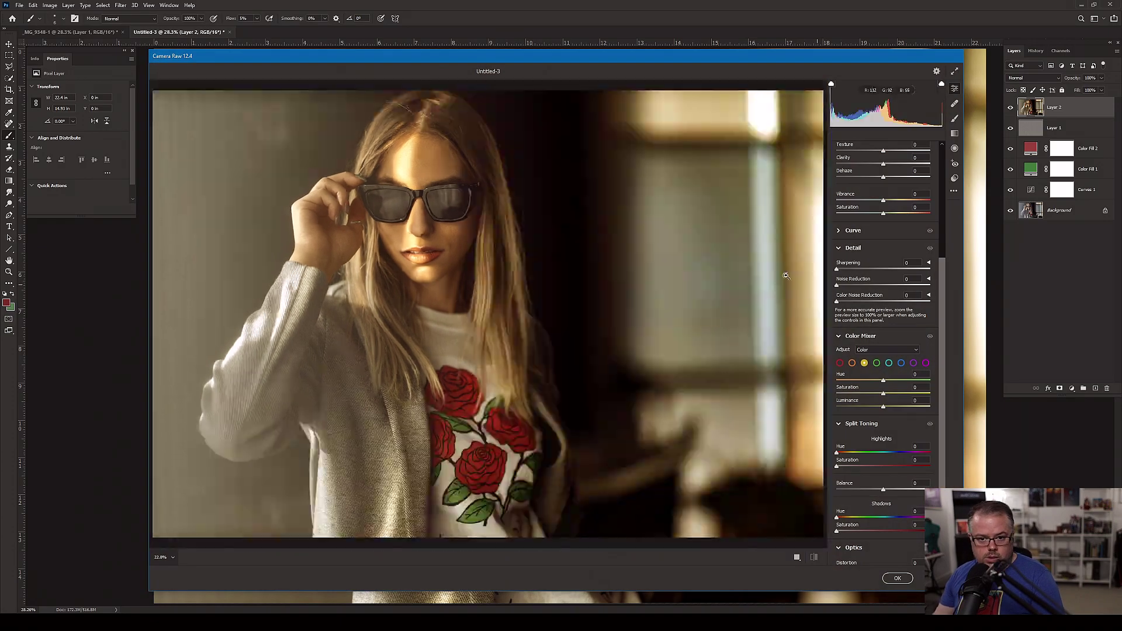
{"action": "left_click_drag", "start_coordinate": [939, 311], "coordinate": [942, 201]}
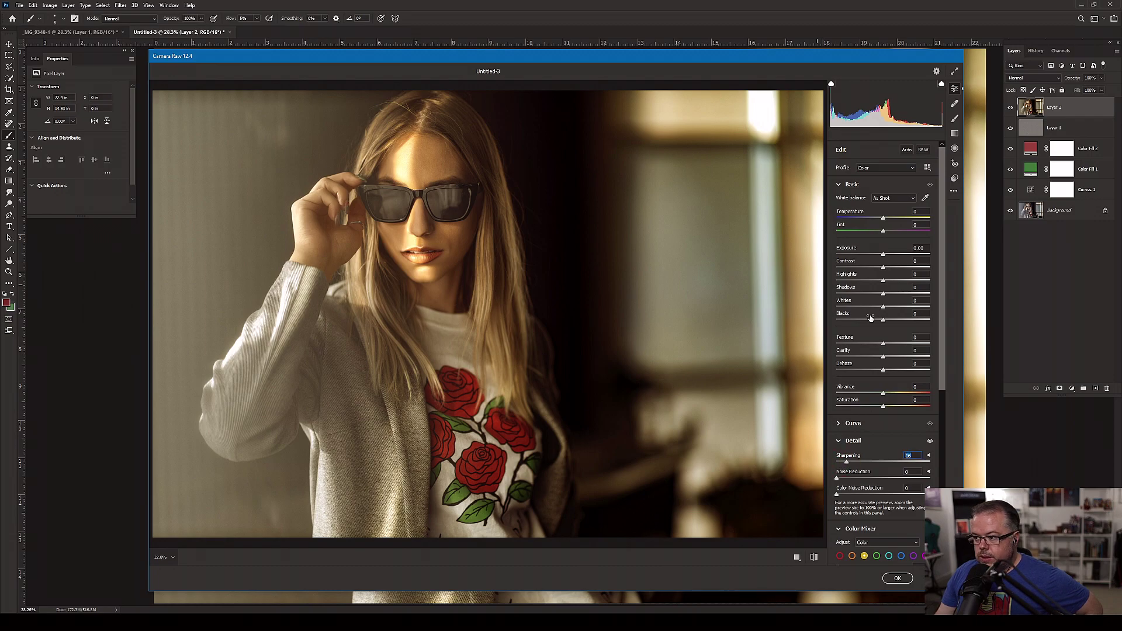
{"action": "left_click_drag", "start_coordinate": [883, 344], "coordinate": [884, 345]}
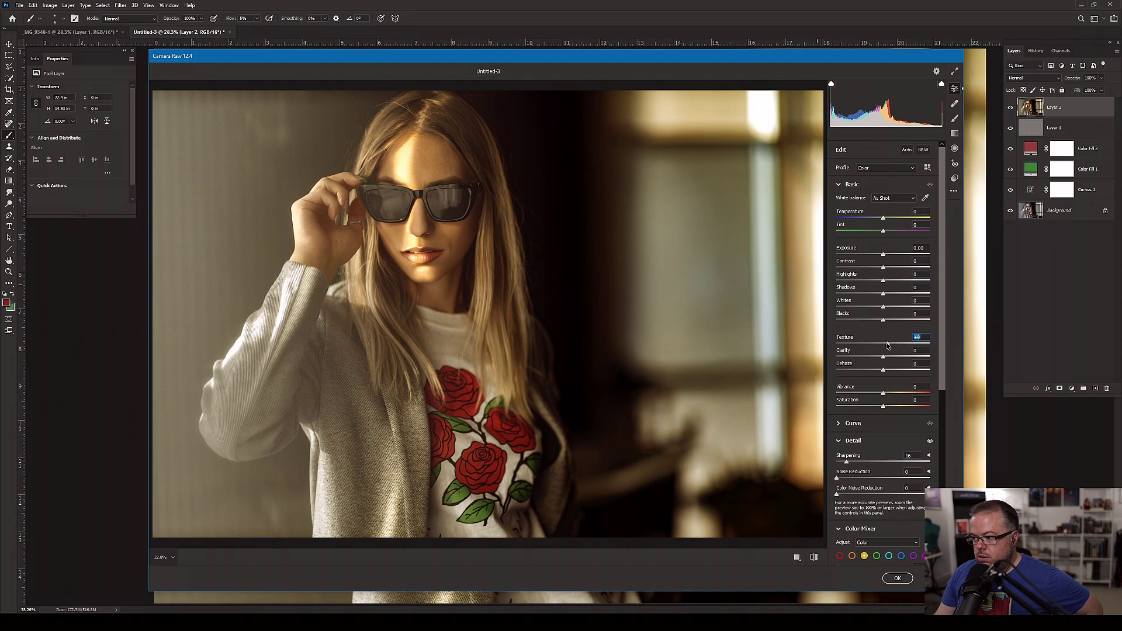
{"action": "left_click_drag", "start_coordinate": [883, 357], "coordinate": [887, 370]}
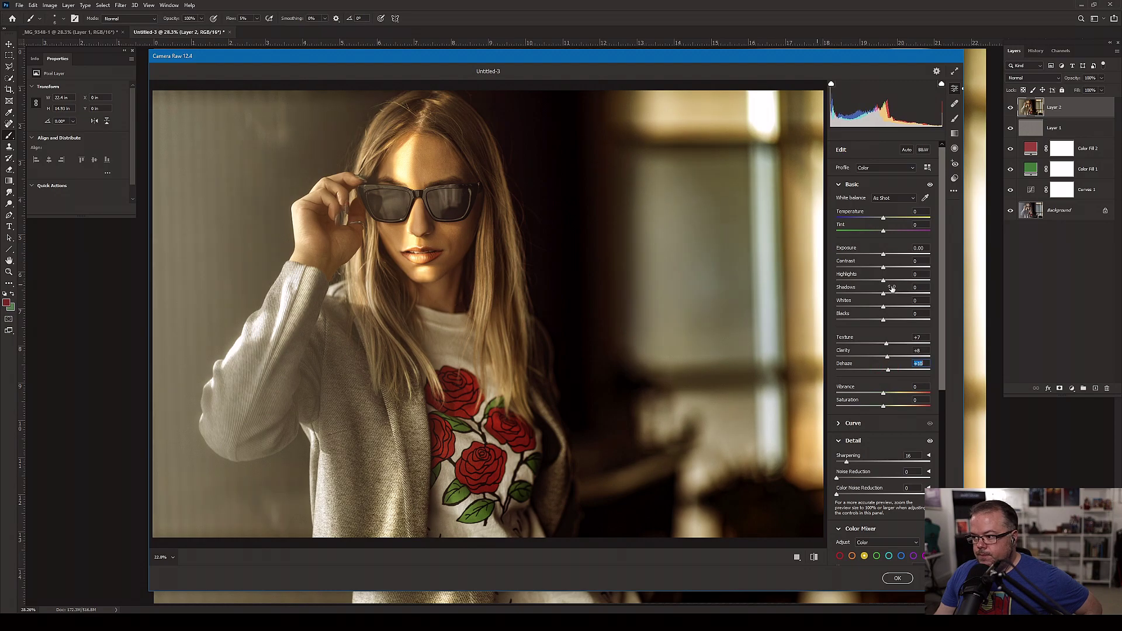
- Set Contrast to +4, Highlights to +1, Shadows to +20, Whites to +10 and Blacks to -13, and apply the Camera Raw filter
{"action": "left_click_drag", "start_coordinate": [883, 306], "coordinate": [885, 268]}
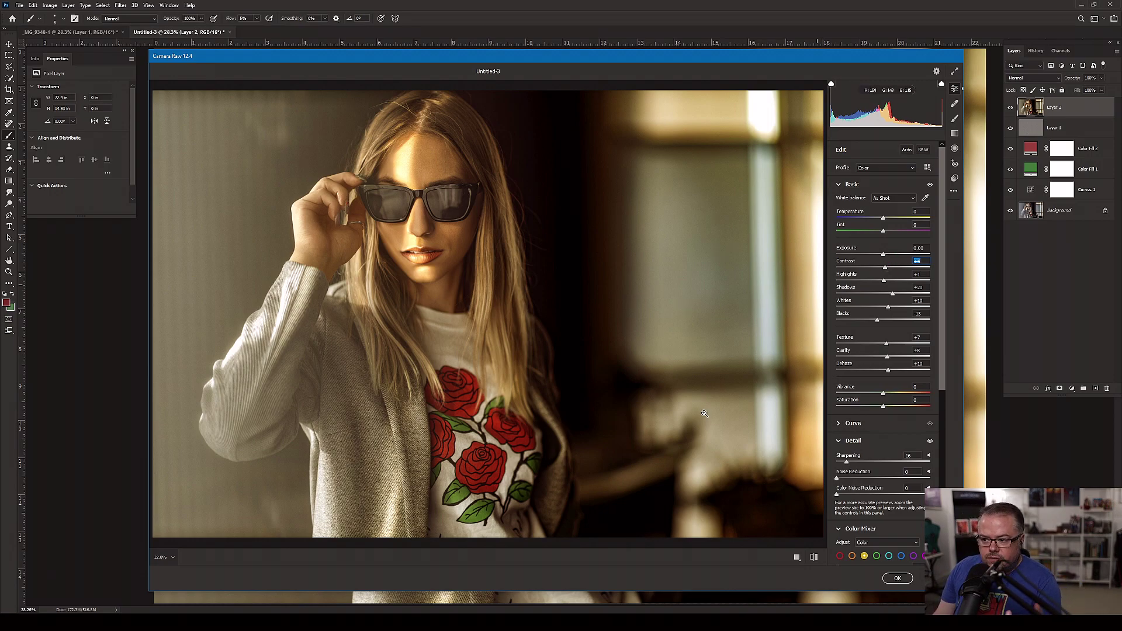
{"action": "left_click", "coordinate": [898, 578]}
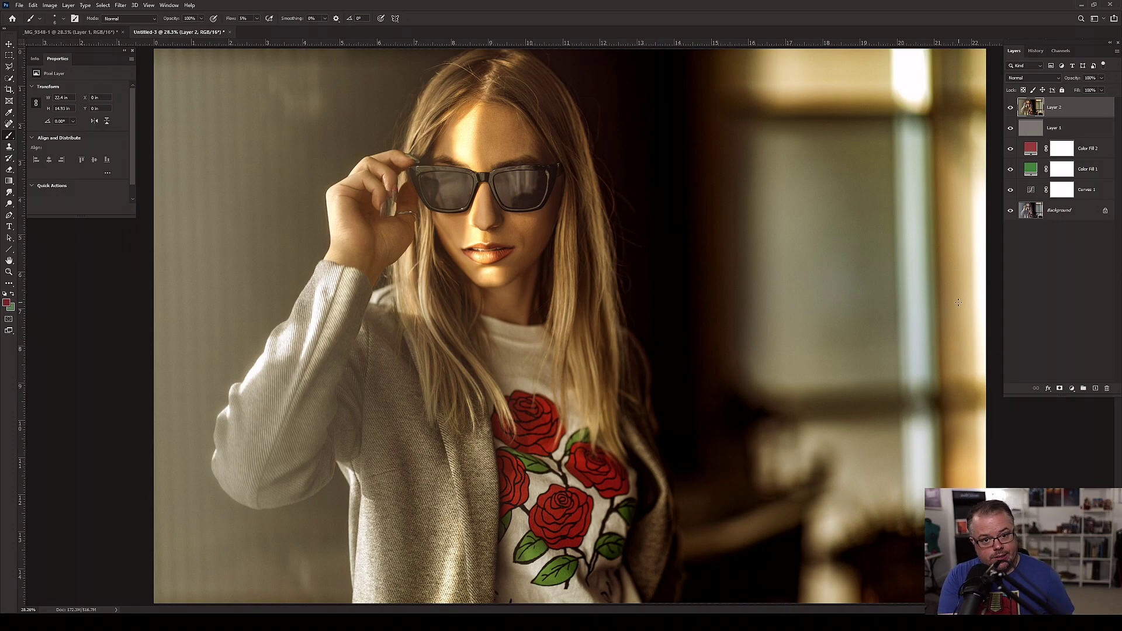
- Duplicate the stamped layer and darken the copy with the Camera Raw filter, lowering Exposure to about -1.70
{"action": "key", "text": "ctrl+j"}
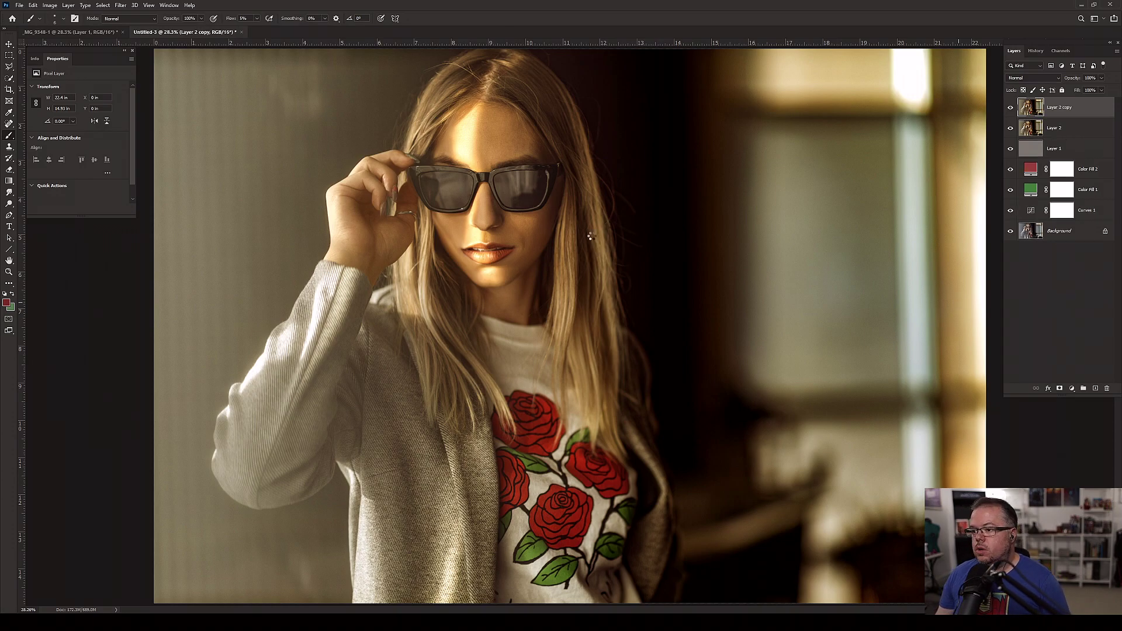
{"action": "key", "text": "ctrl+shift+a"}
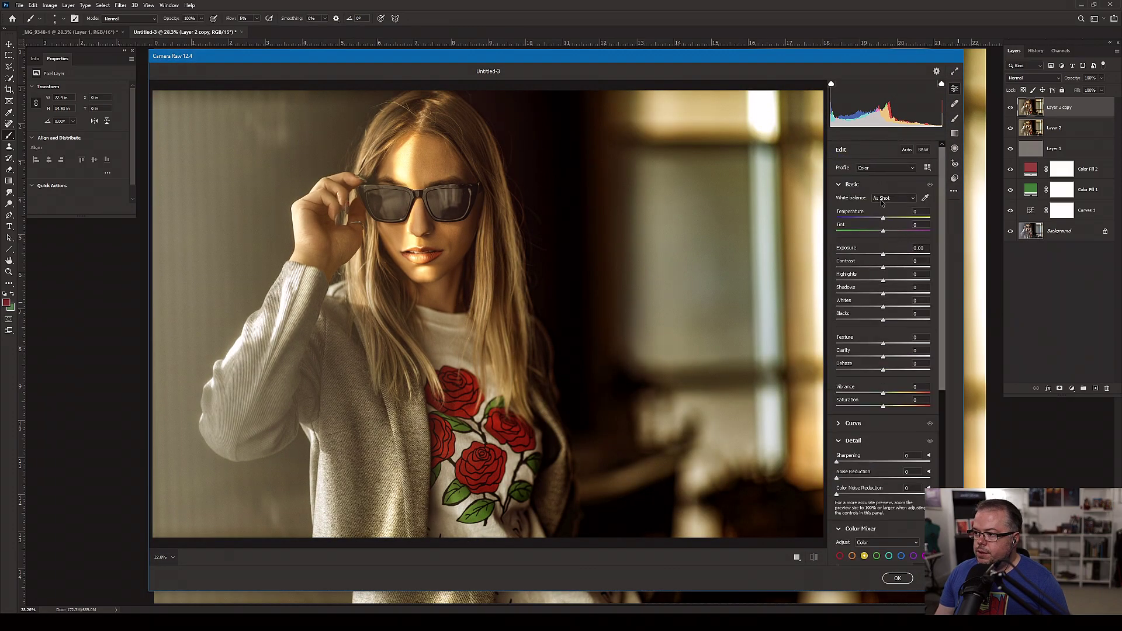
{"action": "left_click_drag", "start_coordinate": [883, 255], "coordinate": [868, 256]}
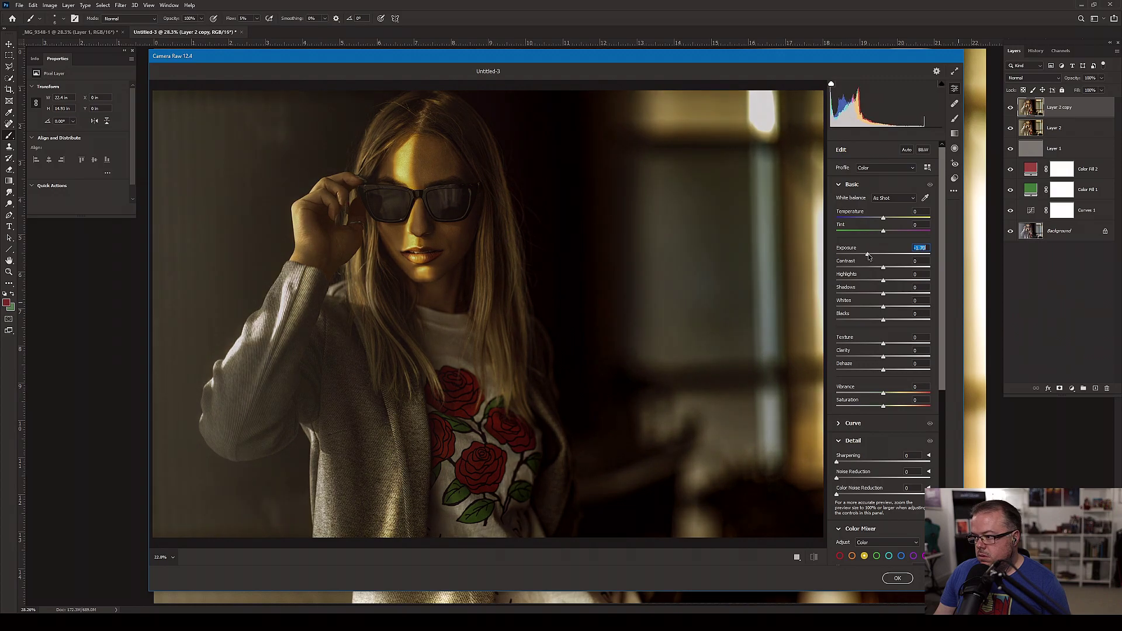
{"action": "left_click", "coordinate": [897, 578]}
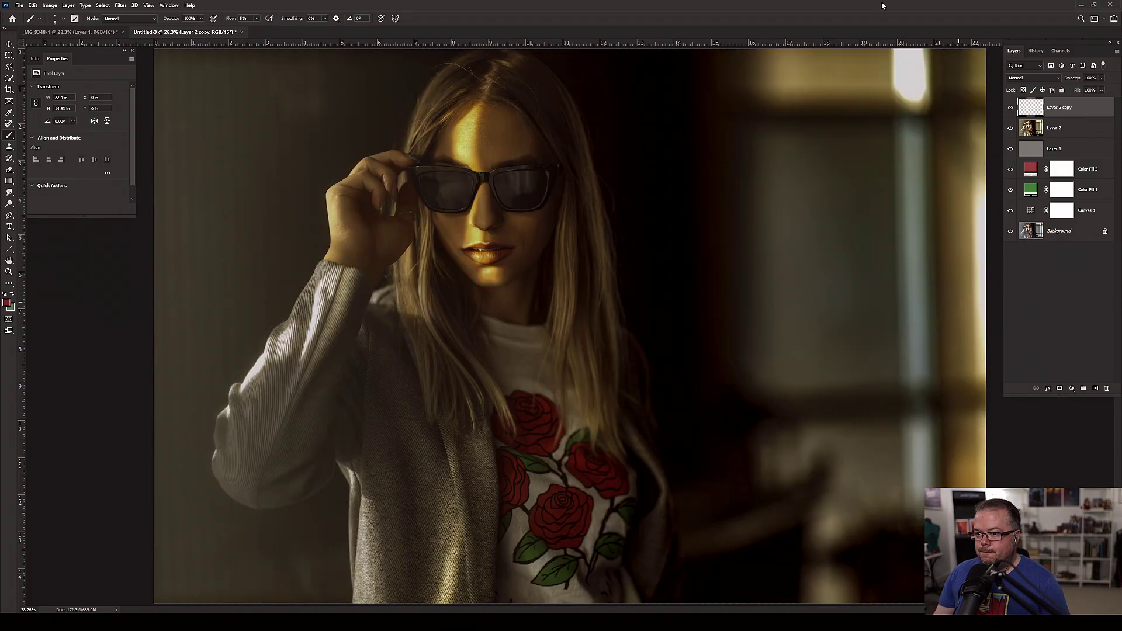
- Add a layer mask to the darkened copy and paint it black at 10% flow with a large soft brush over the left wall and raised arm
{"action": "left_click", "coordinate": [1059, 388]}
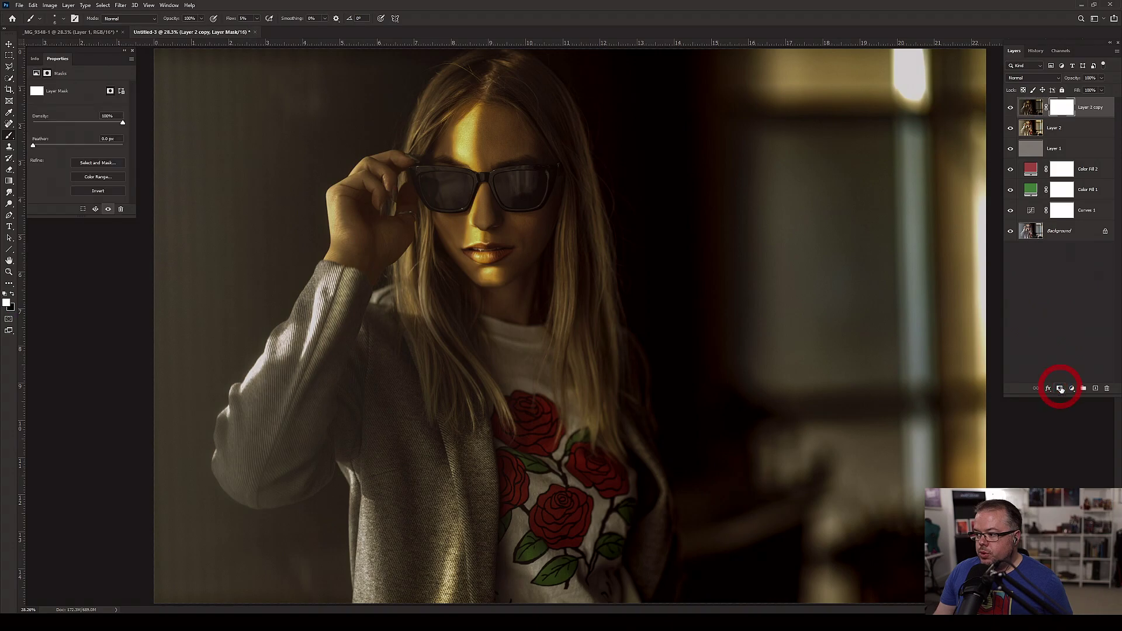
{"action": "key", "text": "ctrl+minus"}
{"action": "key", "text": "ctrl+minus"}
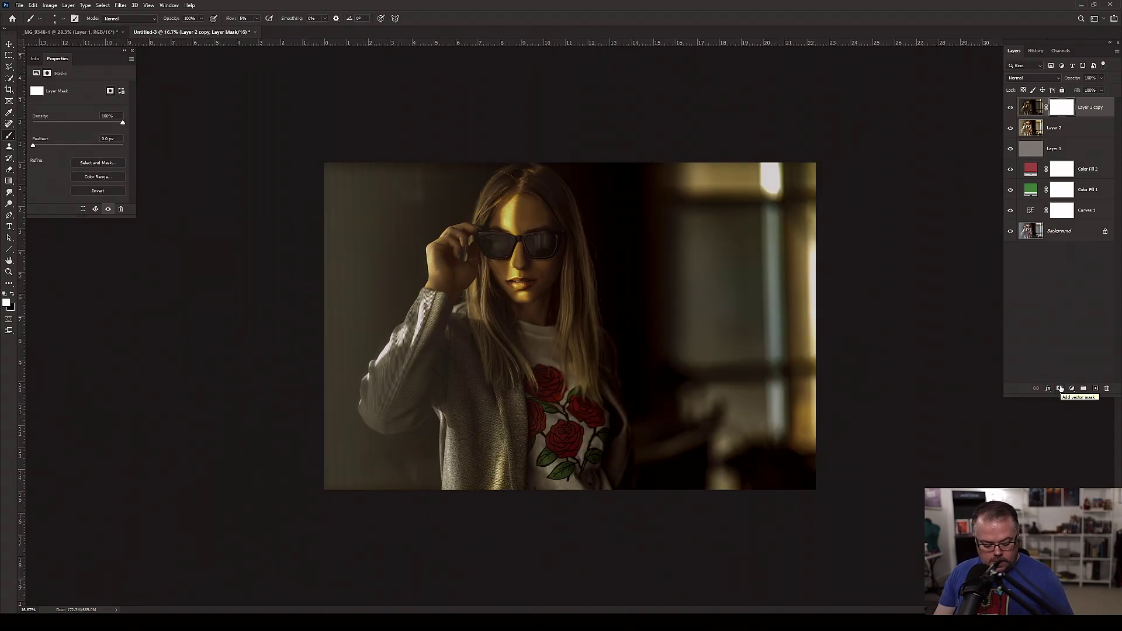
{"action": "key", "text": "x"}
{"action": "key", "text": "bracketright"}
{"action": "key", "text": "bracketright"}
{"action": "key", "text": "bracketright"}
{"action": "key", "text": "bracketright"}
{"action": "key", "text": "bracketright"}
{"action": "key", "text": "bracketright"}
{"action": "key", "text": "bracketright"}
{"action": "key", "text": "bracketright"}
{"action": "key", "text": "bracketright"}
{"action": "key", "text": "bracketright"}
{"action": "key", "text": "bracketright"}
{"action": "key", "text": "bracketright"}
{"action": "key", "text": "bracketright"}
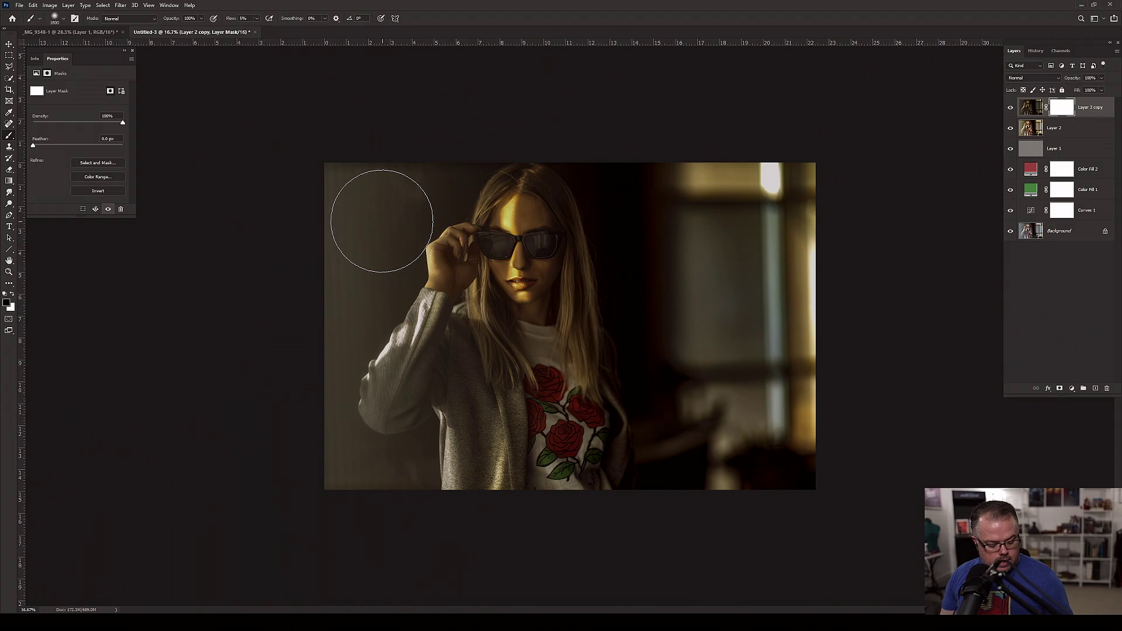
{"action": "key", "text": "bracketright"}
{"action": "key", "text": "bracketright"}
{"action": "key", "text": "shift+1"}
{"action": "key", "text": "bracketright"}
{"action": "mouse_move", "coordinate": [388, 200]}
{"action": "left_mouse_down"}
{"action": "mouse_move", "coordinate": [376, 229]}
{"action": "mouse_move", "coordinate": [399, 262]}
{"action": "mouse_move", "coordinate": [478, 227]}
{"action": "mouse_move", "coordinate": [503, 232]}
{"action": "mouse_move", "coordinate": [486, 297]}
{"action": "mouse_move", "coordinate": [453, 298]}
{"action": "mouse_move", "coordinate": [433, 353]}
{"action": "mouse_move", "coordinate": [409, 439]}
{"action": "mouse_move", "coordinate": [412, 494]}
{"action": "mouse_move", "coordinate": [386, 340]}
{"action": "mouse_move", "coordinate": [338, 457]}
{"action": "mouse_move", "coordinate": [391, 323]}
{"action": "mouse_move", "coordinate": [438, 374]}
{"action": "left_mouse_up"}
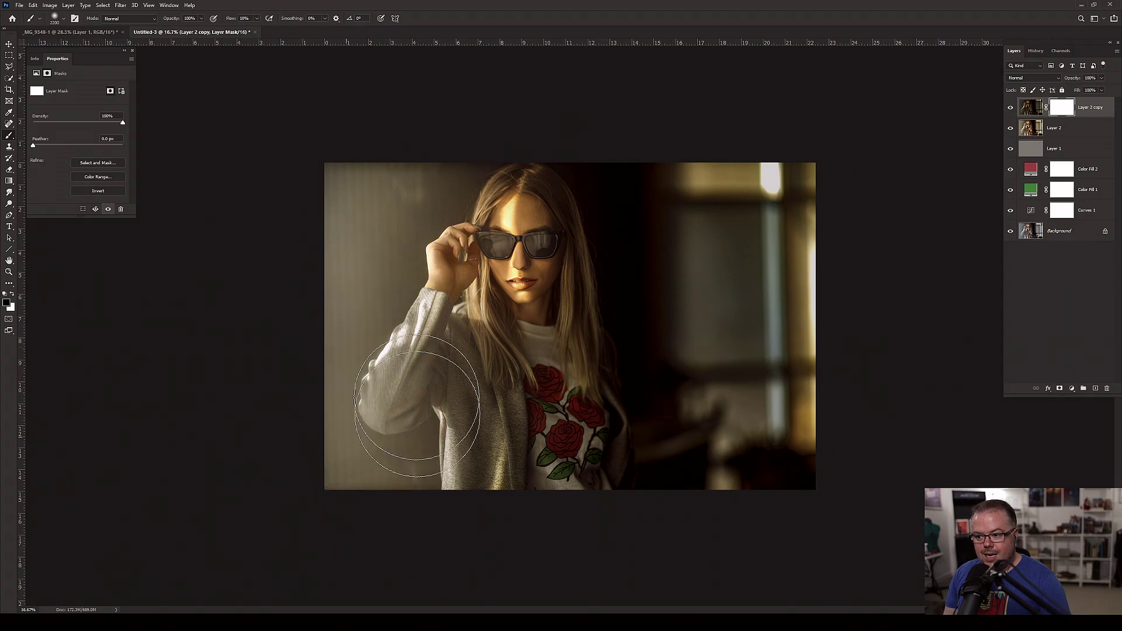
- Enlarge the brush and paint black on the mask over the woman's face, hair and upper body
{"action": "key", "text": "bracketright"}
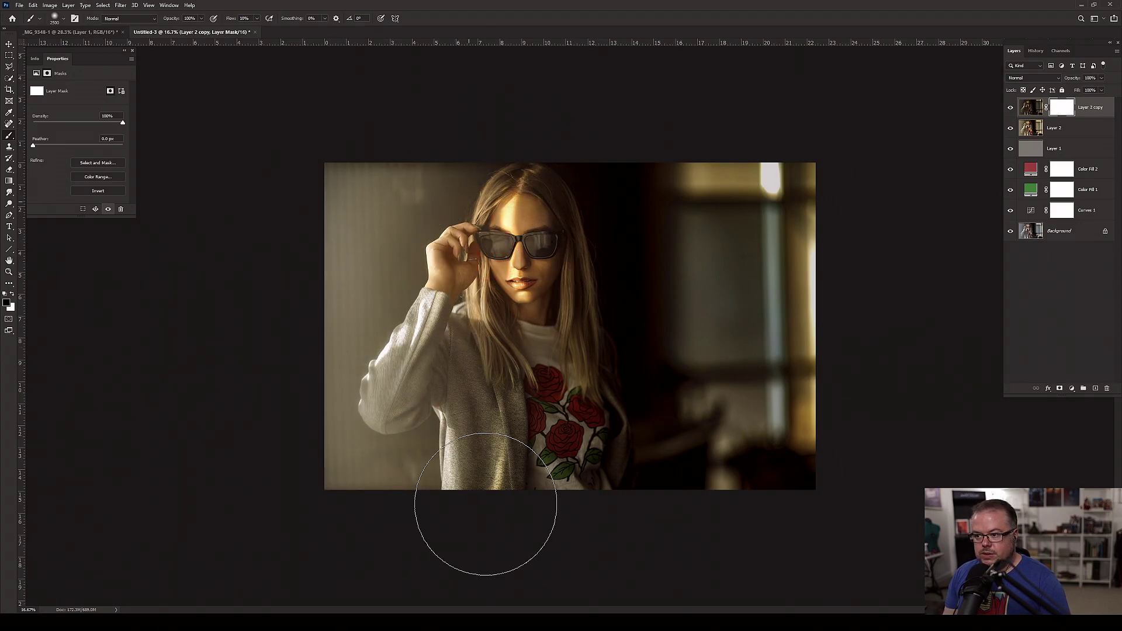
{"action": "key", "text": "bracketright"}
{"action": "left_click_drag", "start_coordinate": [491, 257], "coordinate": [486, 290]}
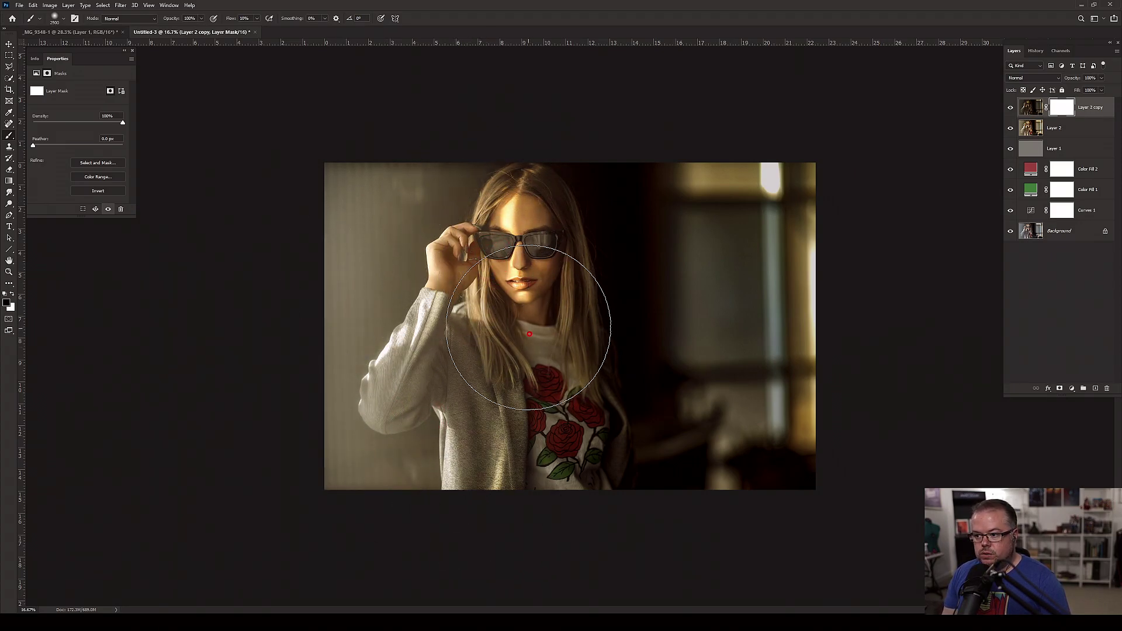
{"action": "key", "text": "bracketright"}
{"action": "left_click_drag", "start_coordinate": [555, 294], "coordinate": [553, 228]}
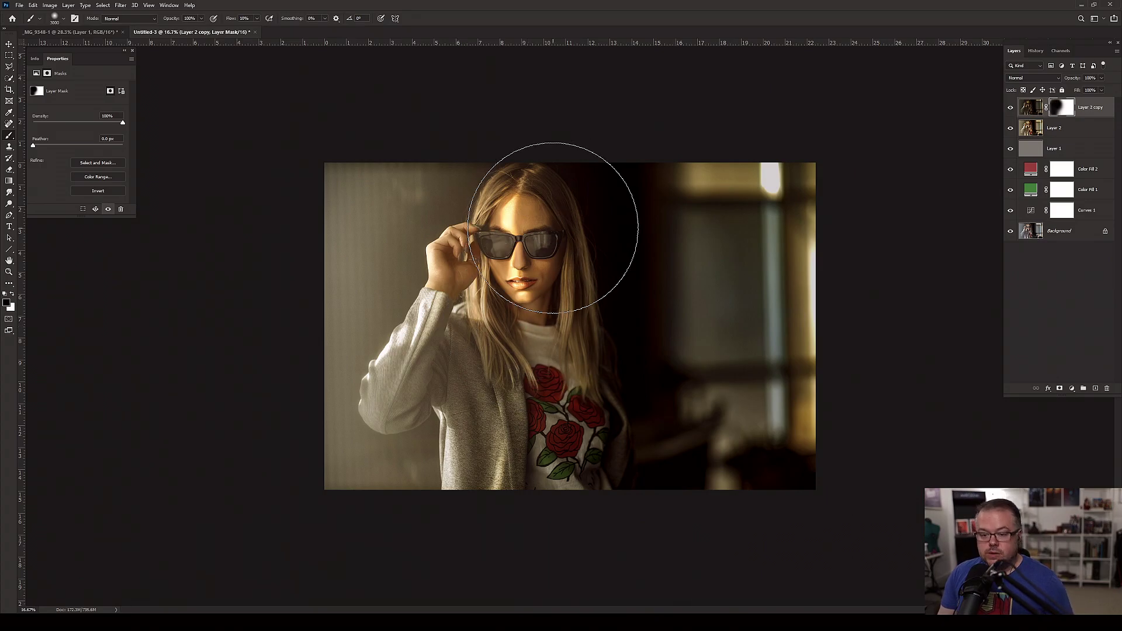
{"action": "scroll", "coordinate": [553, 228], "scroll_direction": "up", "scroll_amount": 3}
{"action": "scroll", "coordinate": [552, 228], "scroll_direction": "down", "scroll_amount": 3}
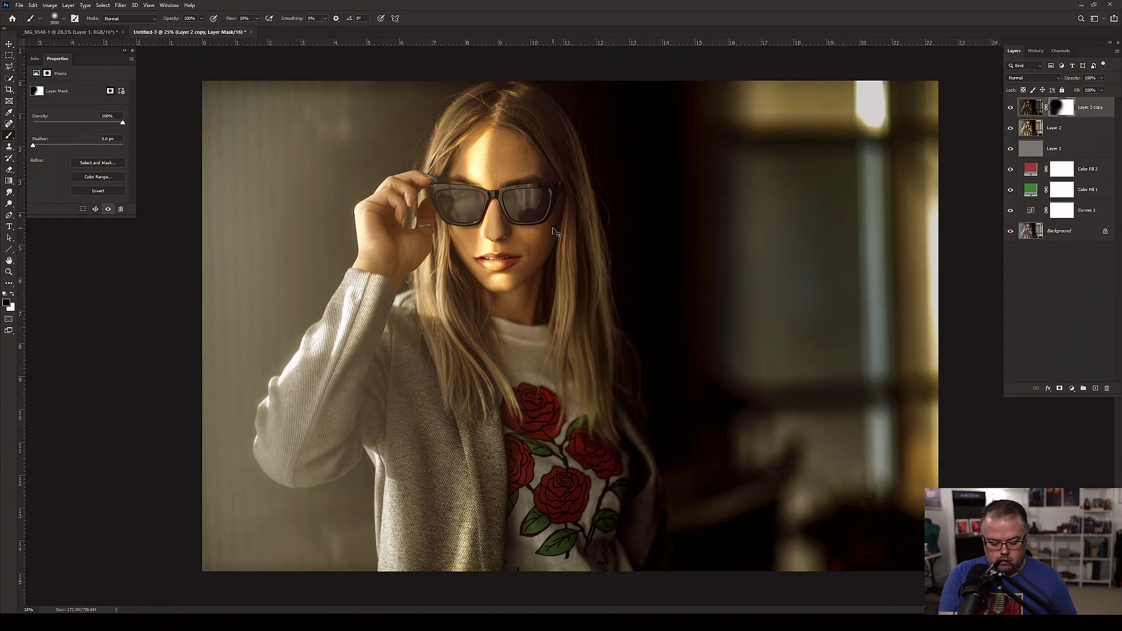
- Paint more black on the mask with very large soft brushes over the rose shirt, cardigan and hair, blending the edge towards the dark background
{"action": "key", "text": "bracketright"}
{"action": "key", "text": "bracketright"}
{"action": "key", "text": "bracketright"}
{"action": "key", "text": "bracketright"}
{"action": "key", "text": "bracketright"}
{"action": "key", "text": "bracketright"}
{"action": "key", "text": "bracketright"}
{"action": "key", "text": "bracketright"}
{"action": "key", "text": "bracketright"}
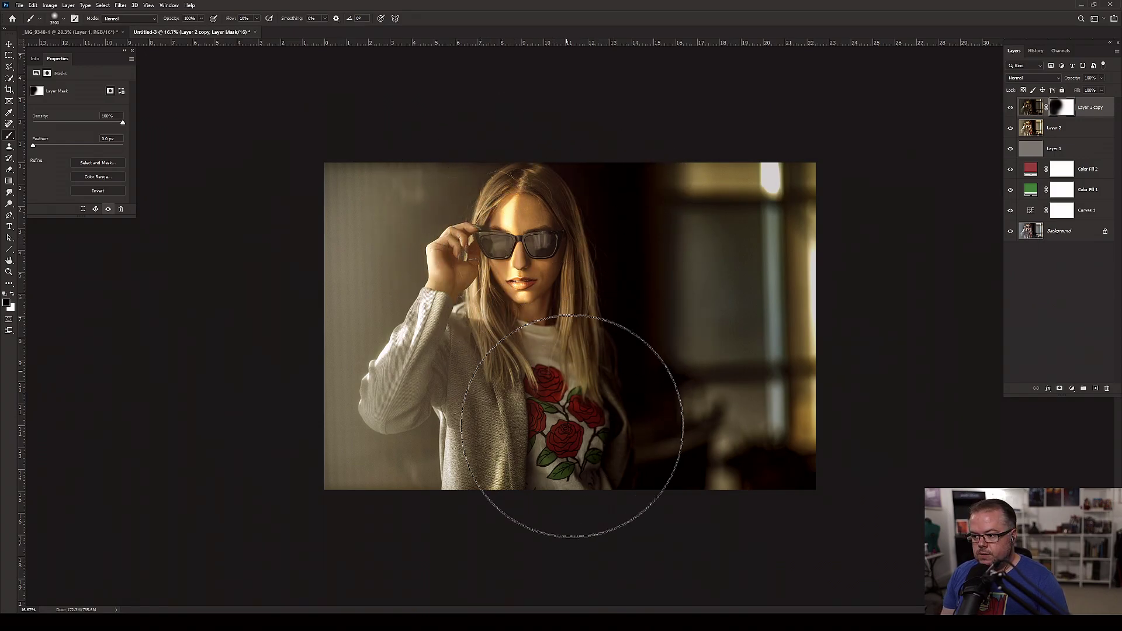
{"action": "key", "text": "bracketleft"}
{"action": "key", "text": "bracketleft"}
{"action": "key", "text": "bracketleft"}
{"action": "key", "text": "bracketleft"}
{"action": "key", "text": "bracketleft"}
{"action": "key", "text": "bracketleft"}
{"action": "key", "text": "bracketleft"}
{"action": "key", "text": "bracketleft"}
{"action": "key", "text": "bracketleft"}
{"action": "key", "text": "bracketleft"}
{"action": "key", "text": "bracketleft"}
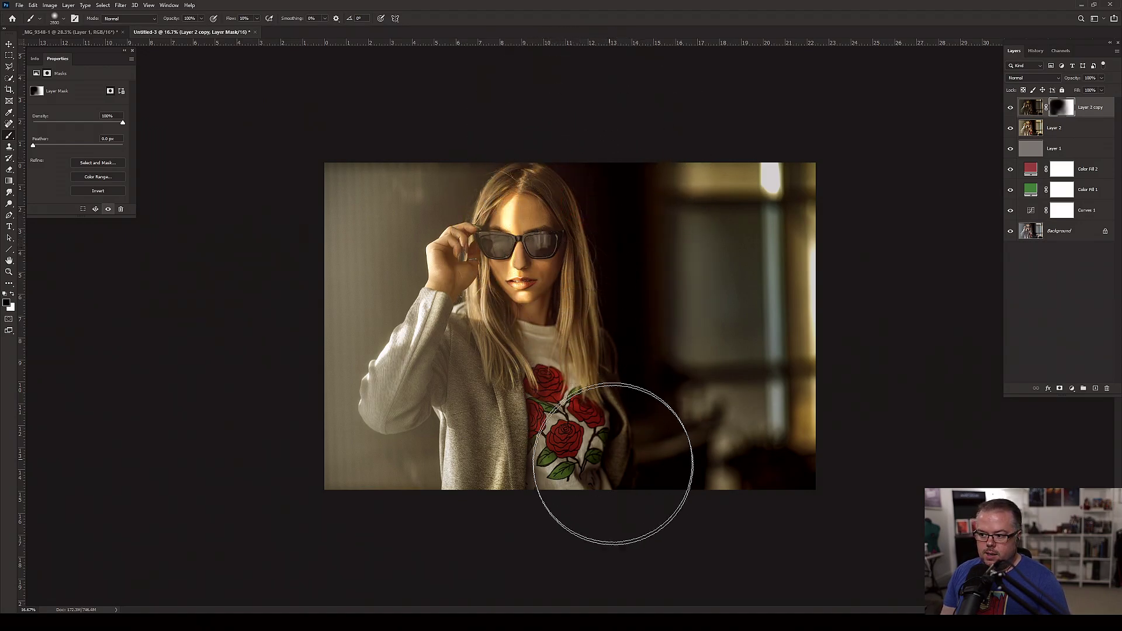
{"action": "key", "text": "bracketright"}
{"action": "key", "text": "bracketright"}
{"action": "key", "text": "bracketright"}
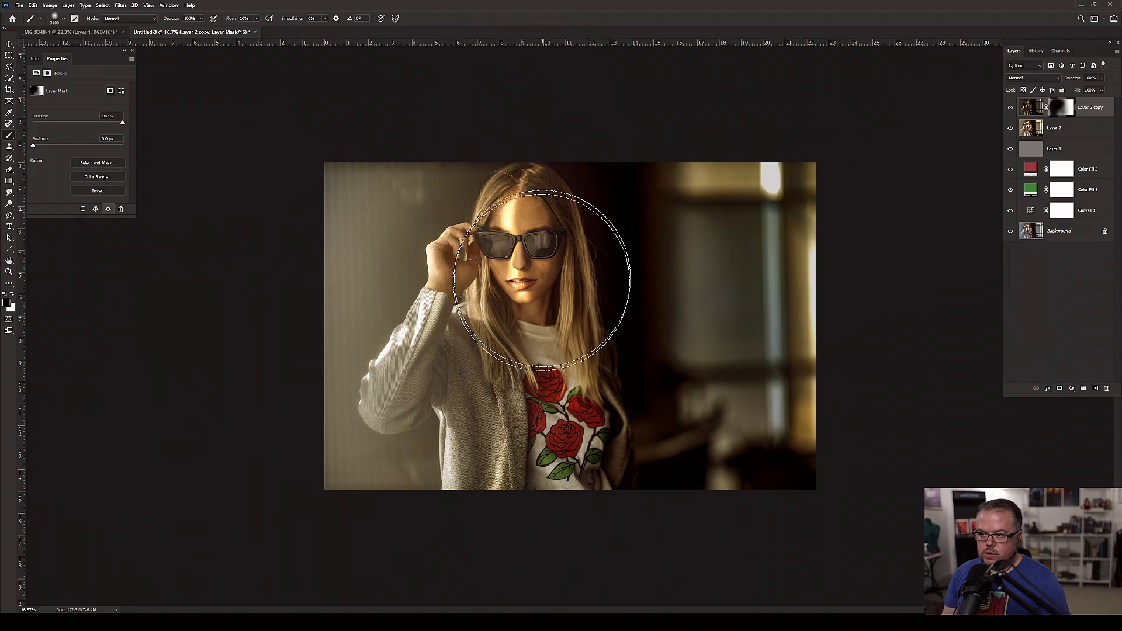
{"action": "key", "text": "ctrl"}
{"action": "key", "text": "ctrl"}
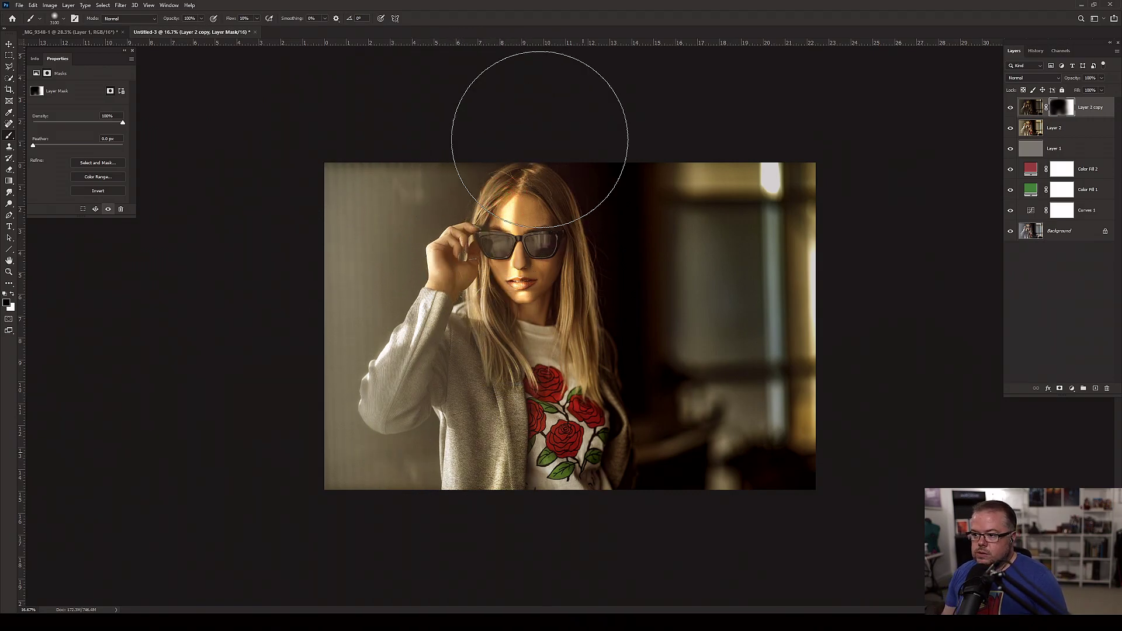
- Toggle the visibility of the masked dark copy to compare the image with and without it
{"action": "left_click", "coordinate": [1010, 108]}
{"action": "left_click", "coordinate": [1010, 108]}
{"action": "left_click", "coordinate": [1010, 107]}
{"action": "left_click", "coordinate": [1010, 108]}
{"action": "left_click", "coordinate": [1011, 107]}
{"action": "left_click", "coordinate": [1011, 108]}
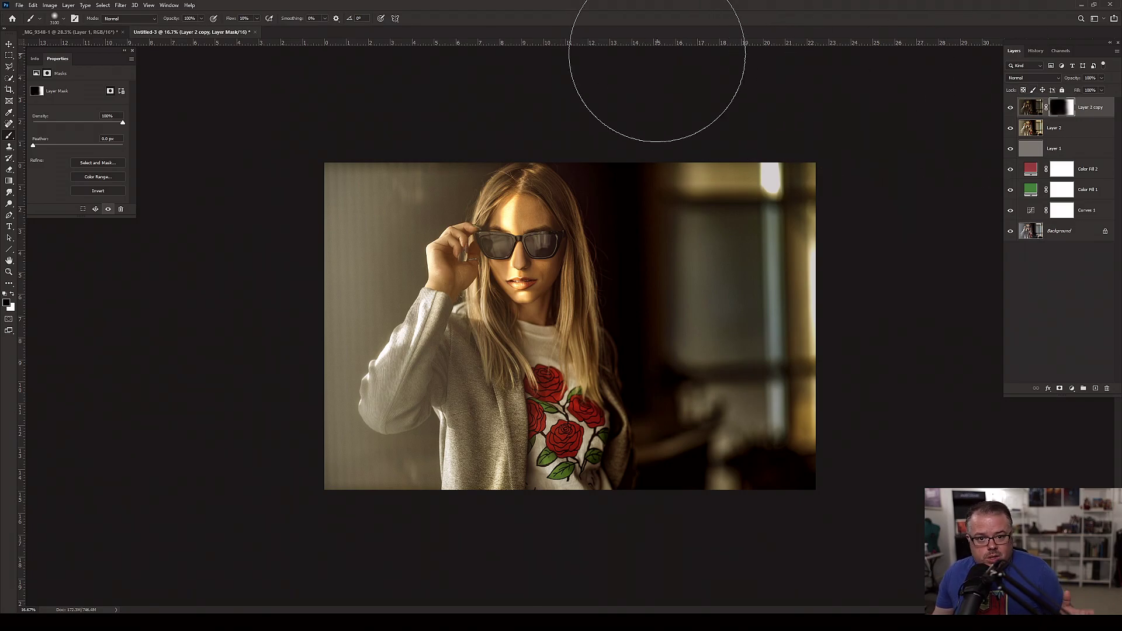
- Merge all layers into one and copy the original Background layer from the _MG_9348-1 document on top as a new layer
{"action": "key", "text": "ctrl+shift+e"}
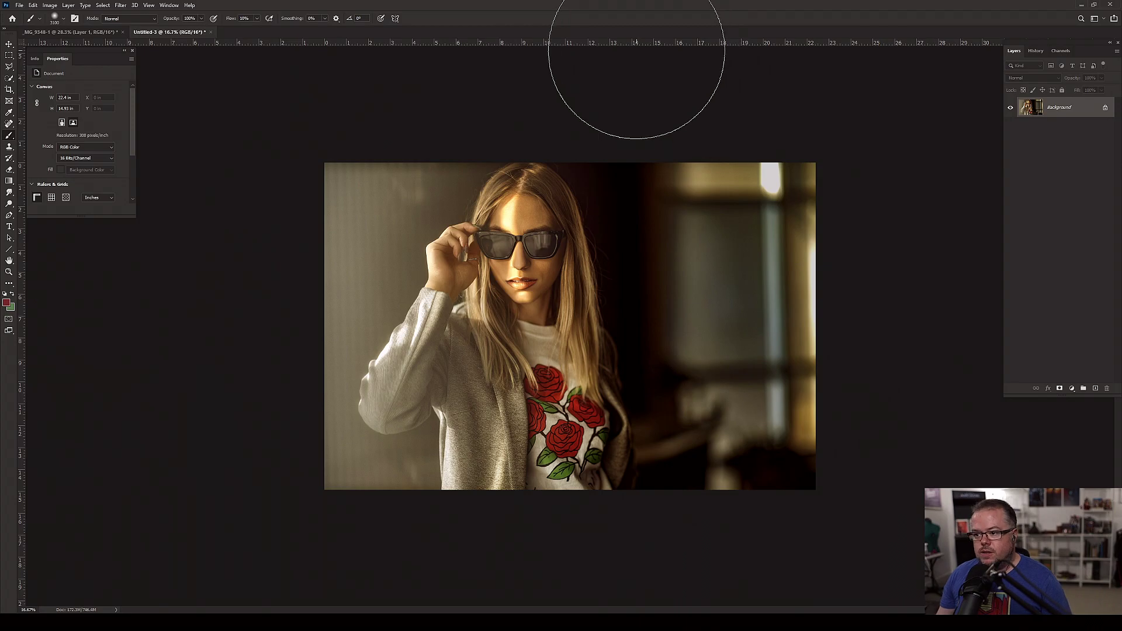
{"action": "left_click", "coordinate": [107, 31]}
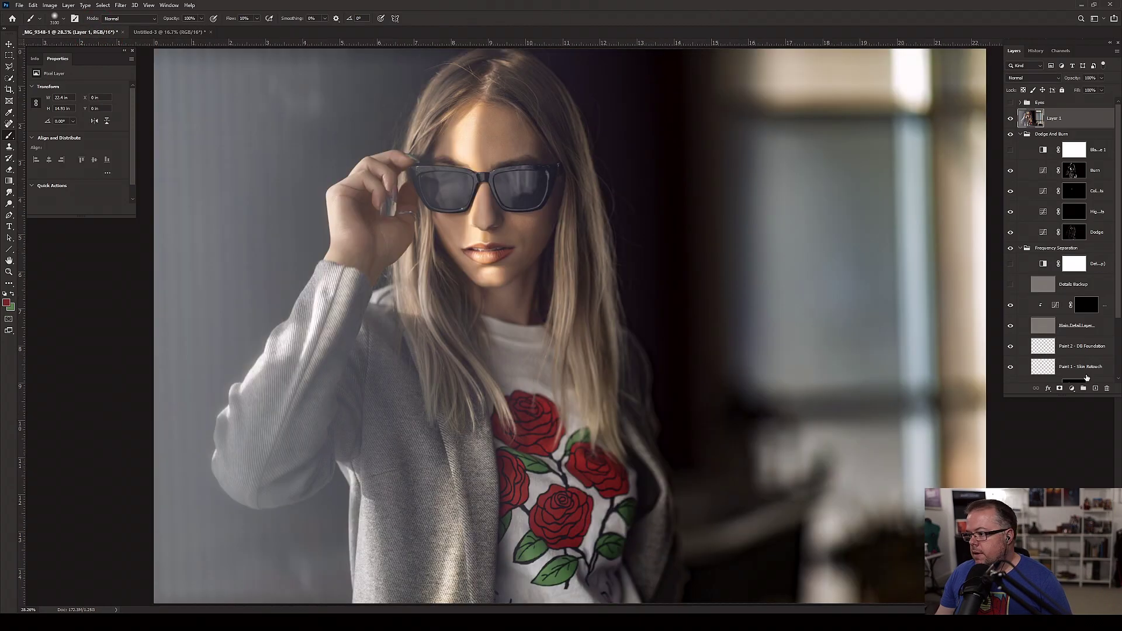
{"action": "scroll", "coordinate": [1066, 327], "scroll_direction": "down", "scroll_amount": 2}
{"action": "left_click", "coordinate": [1063, 375]}
{"action": "key", "text": "v"}
{"action": "left_click_drag", "start_coordinate": [453, 167], "coordinate": [402, 158]}
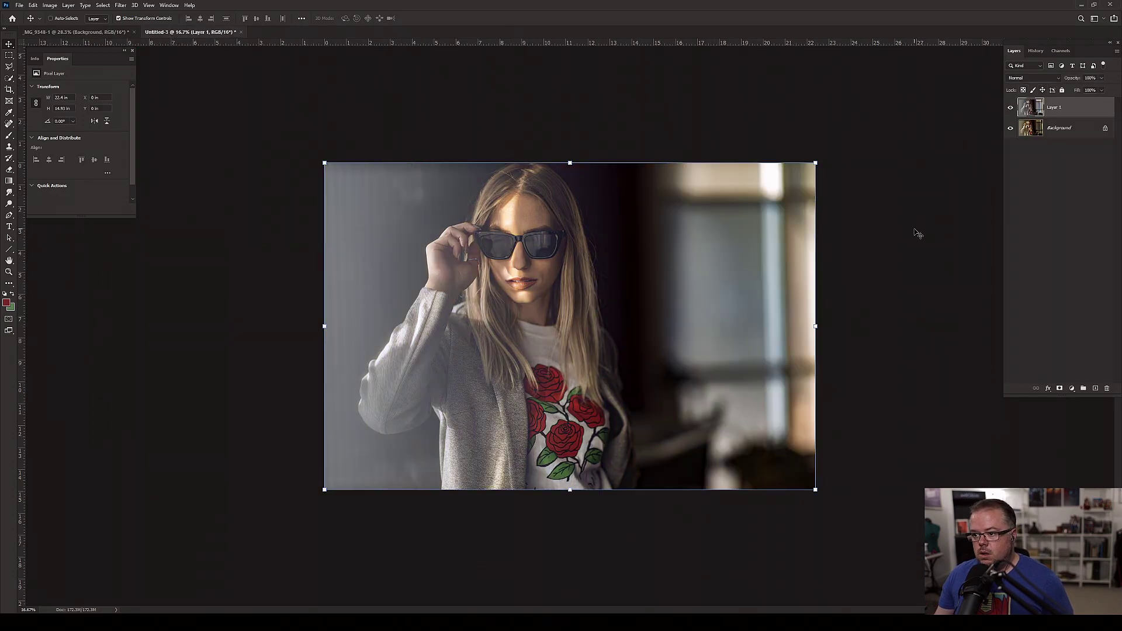
- Toggle the visibility of the original photo layer to compare it with the graded image
{"action": "left_click", "coordinate": [1011, 109]}
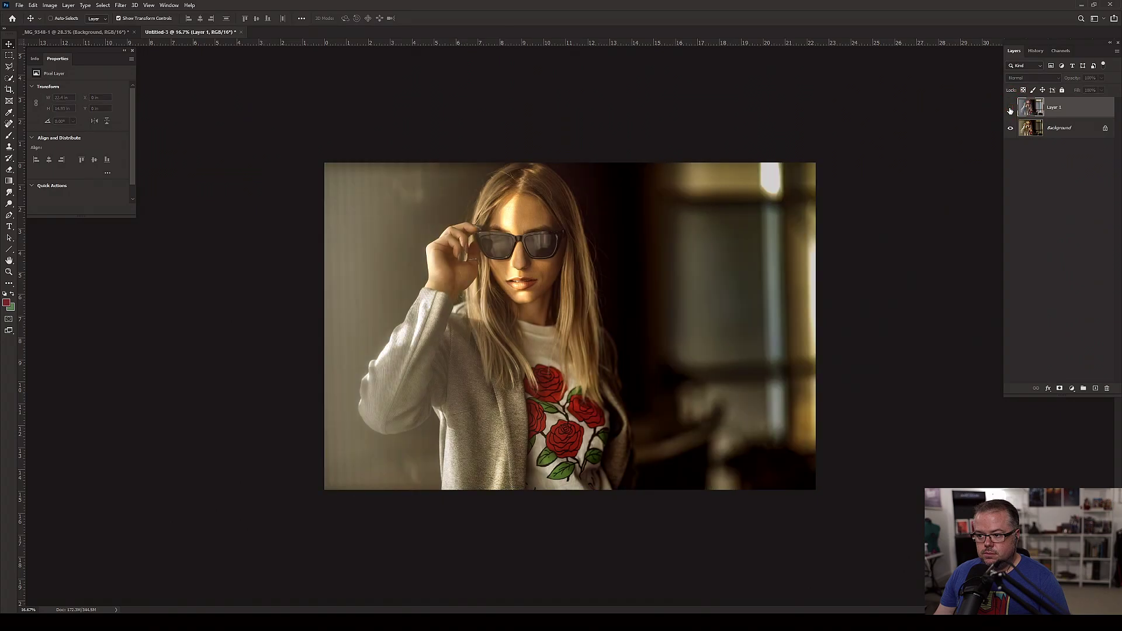
{"action": "left_click", "coordinate": [1011, 109]}
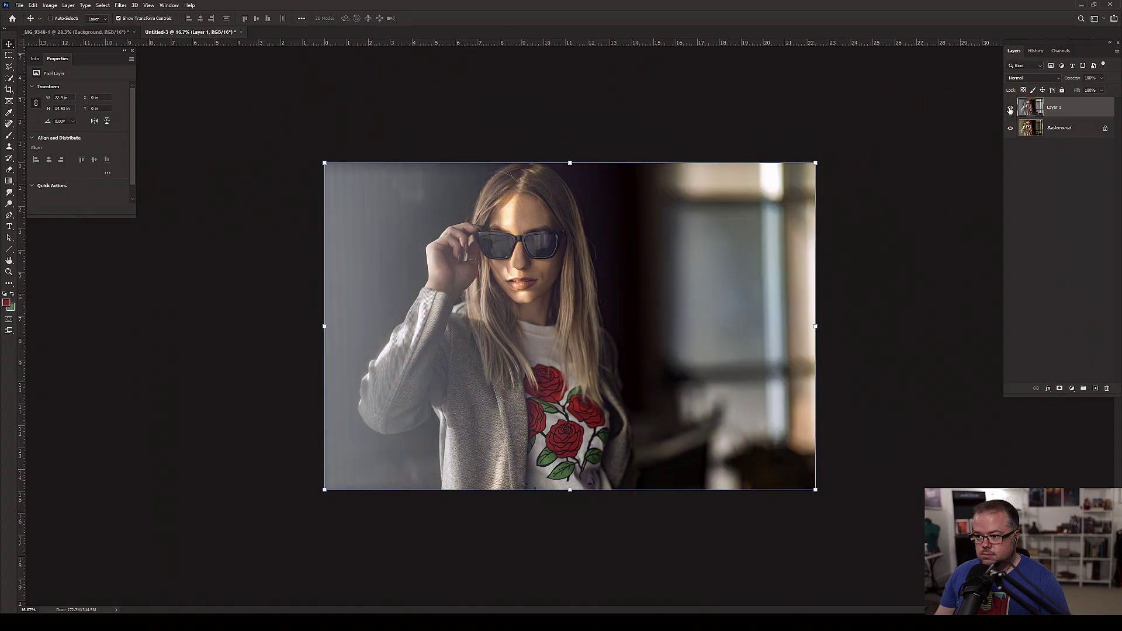
{"action": "left_click", "coordinate": [1011, 110]}
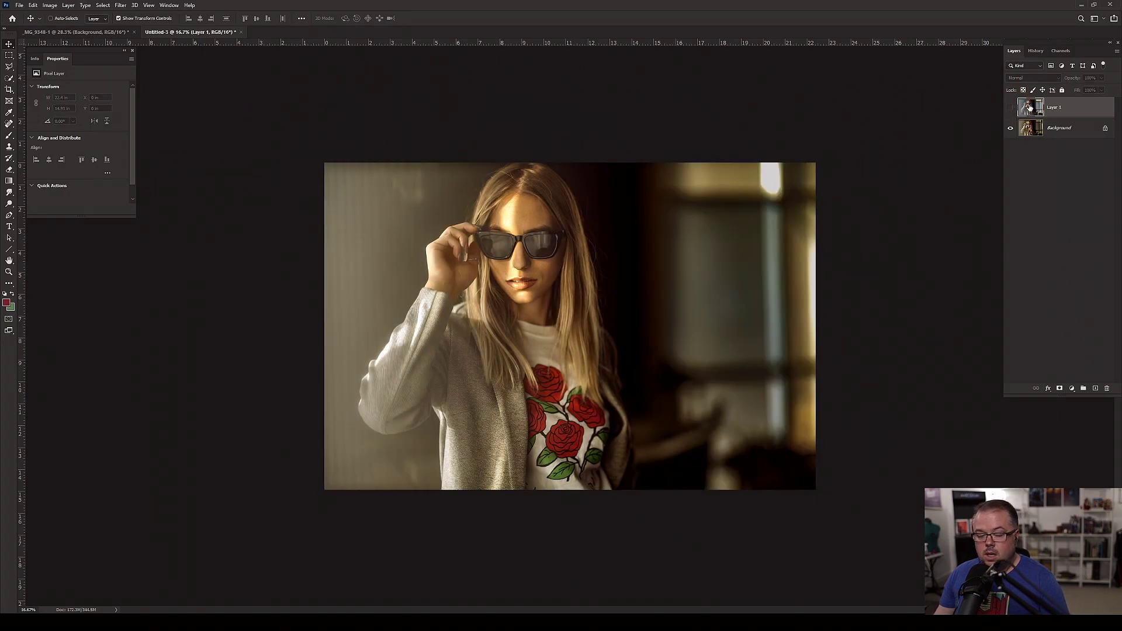